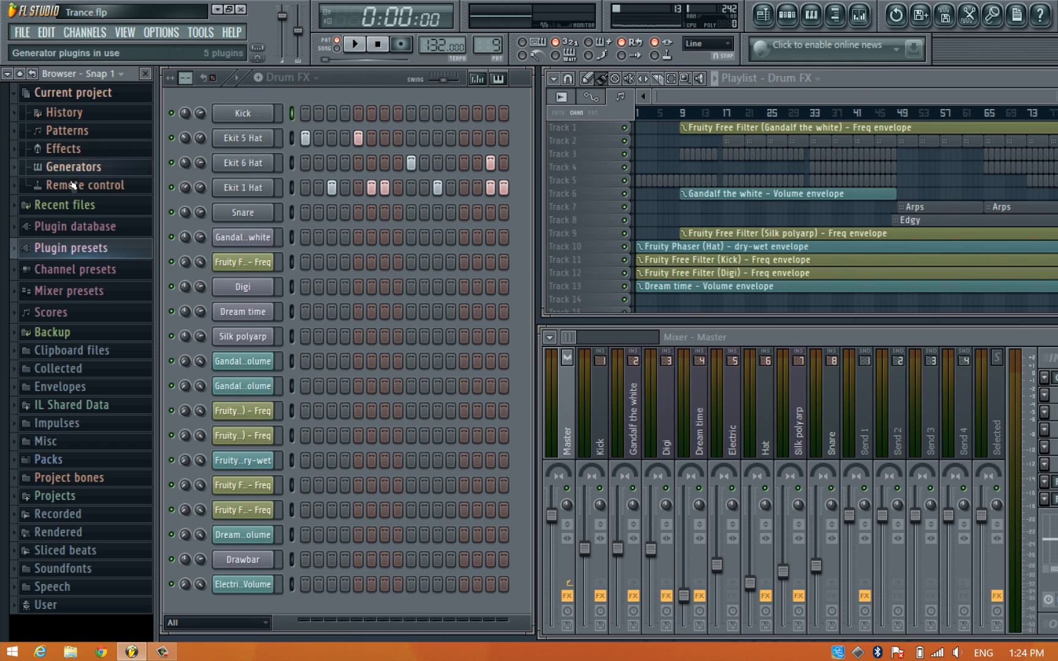
Add the Sytrus FX preset Deep space resonance from the generator plugin presets as a new channel and close its plugin window.
click(60, 254)
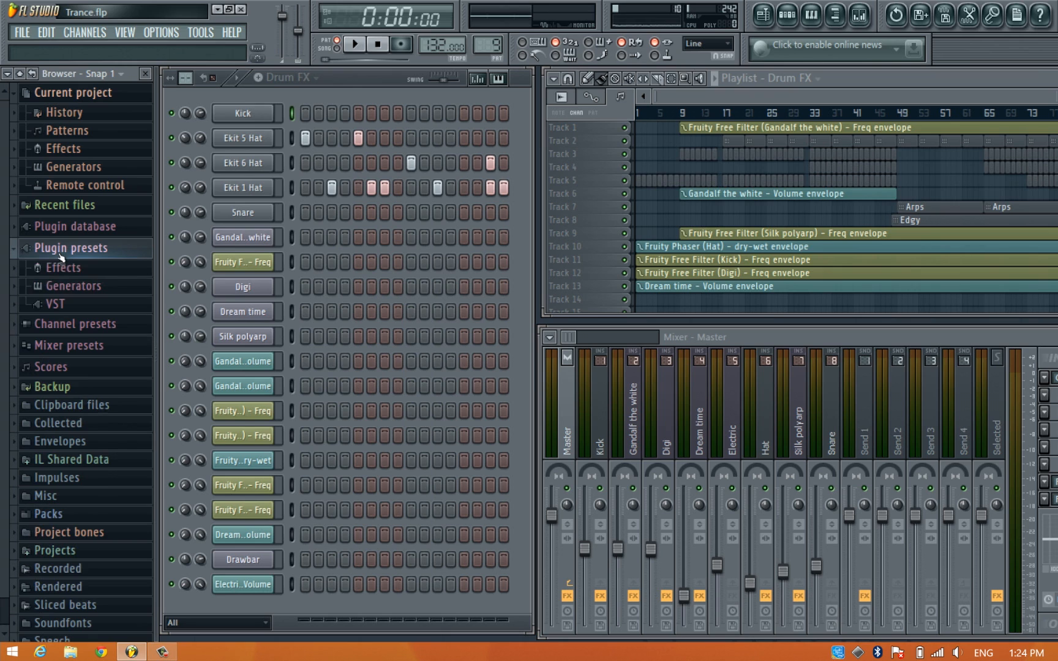
click(69, 287)
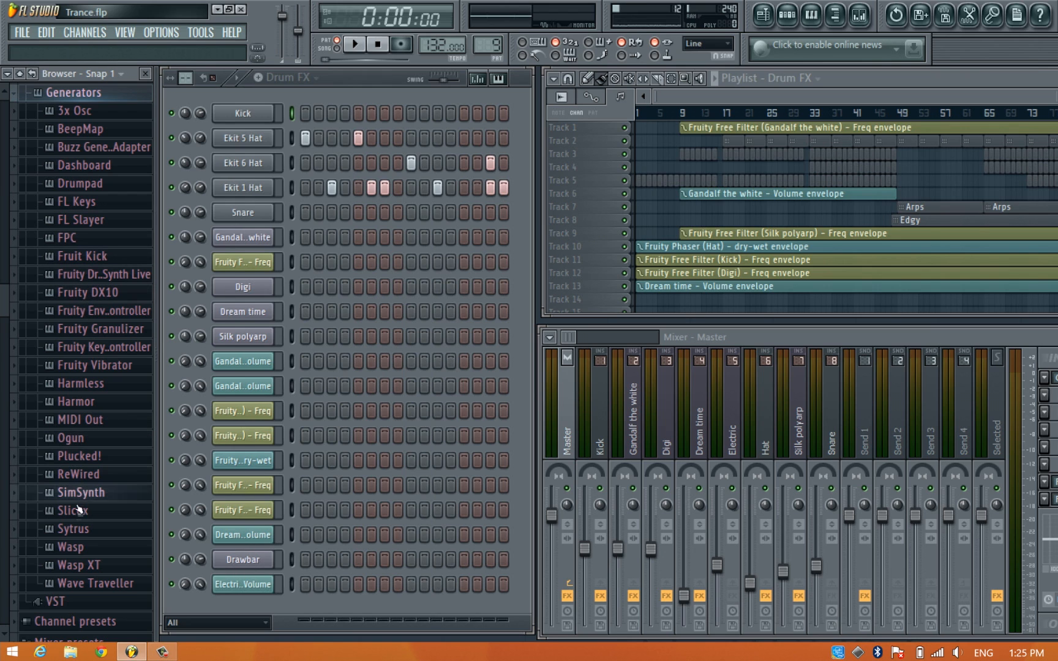
click(74, 530)
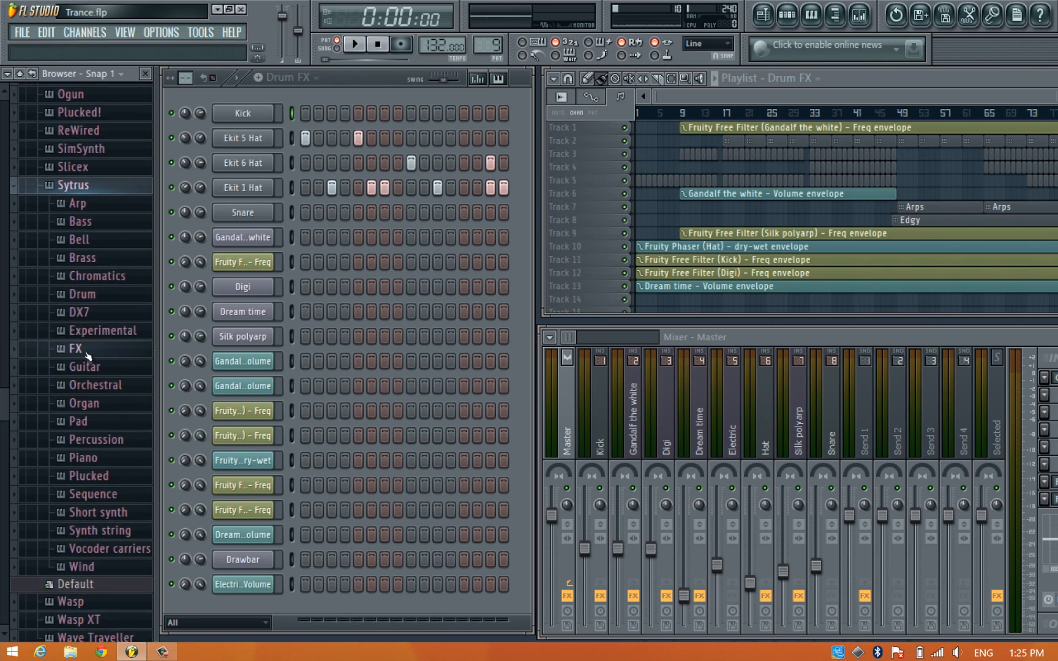
click(78, 279)
drag(152, 435, 222, 612)
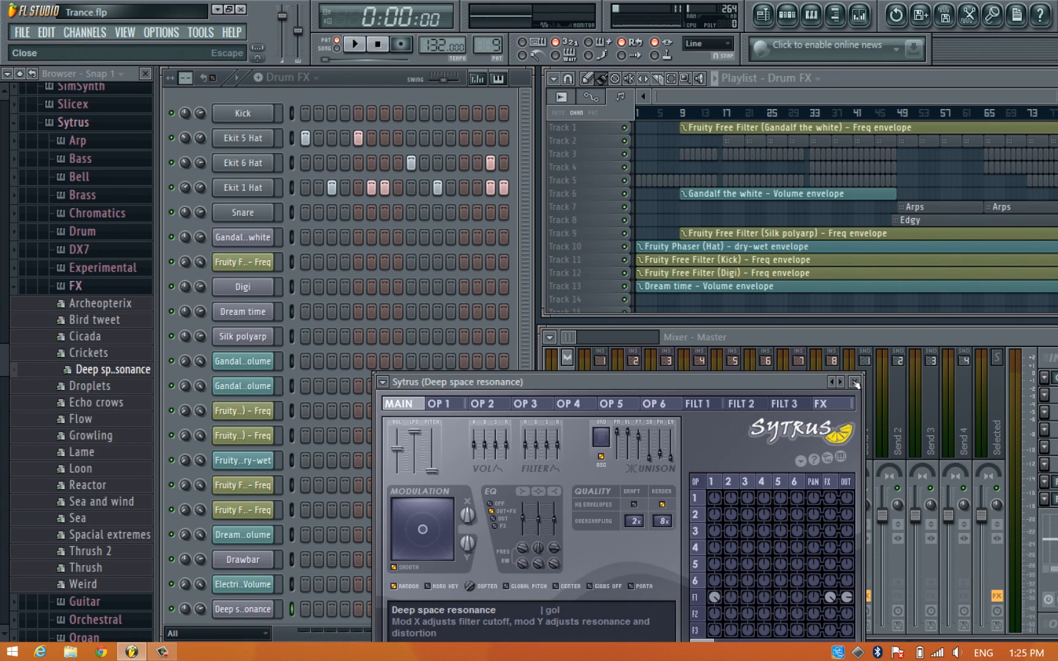
click(854, 382)
Collapse the FX, Sytrus, Generators and Plugin presets folders and hide the browser.
click(76, 286)
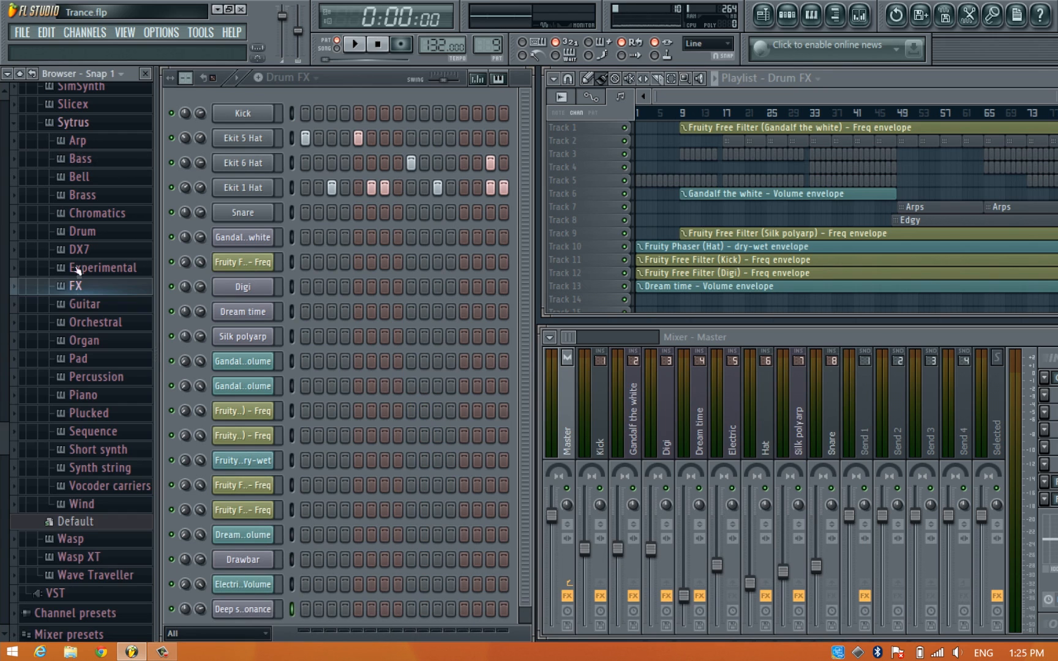
scroll(70, 214, down, 6)
scroll(67, 257, up, 8)
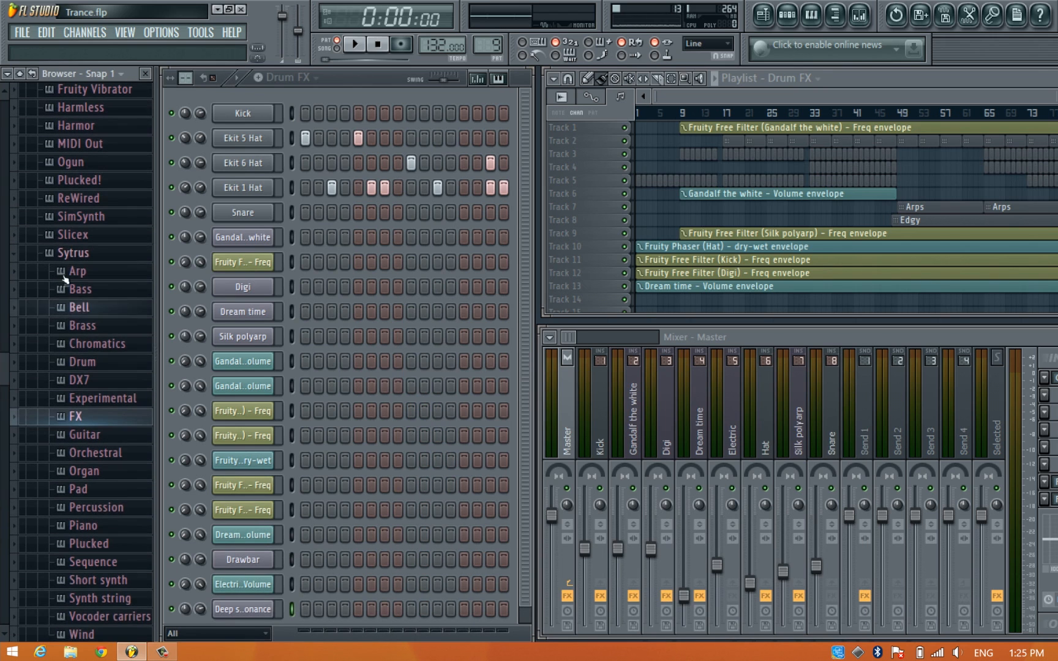
click(66, 254)
scroll(66, 275, up, 8)
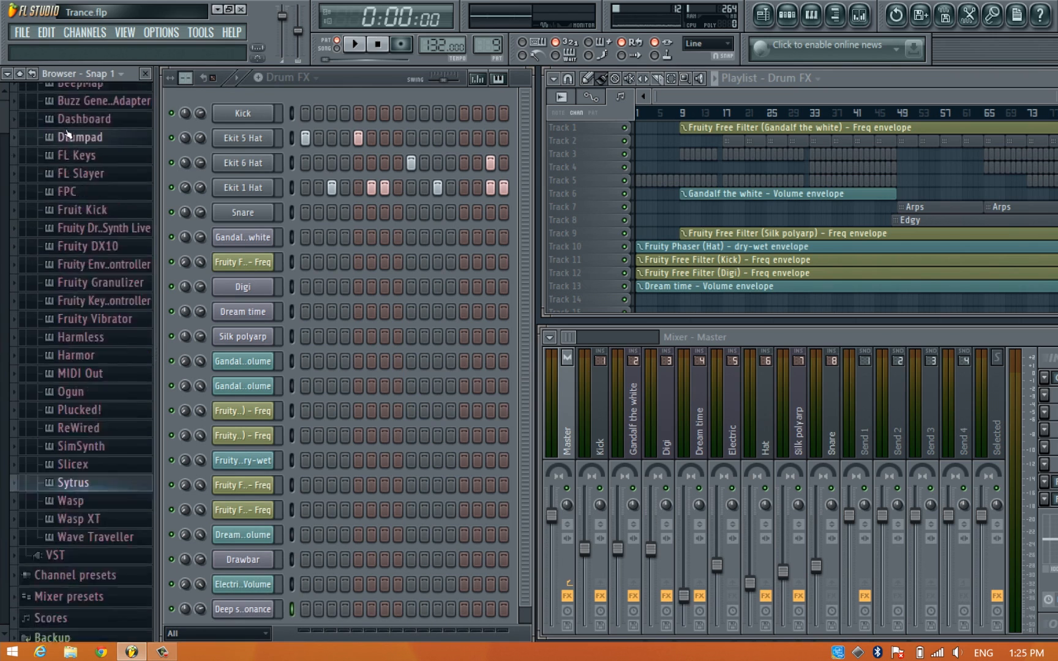
click(64, 287)
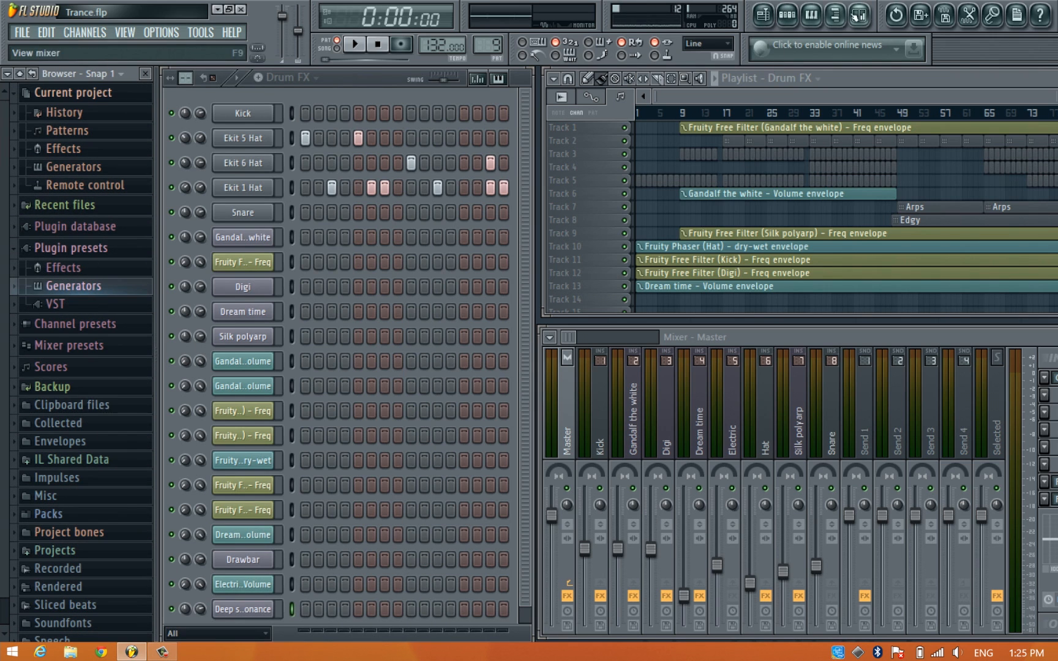
click(70, 248)
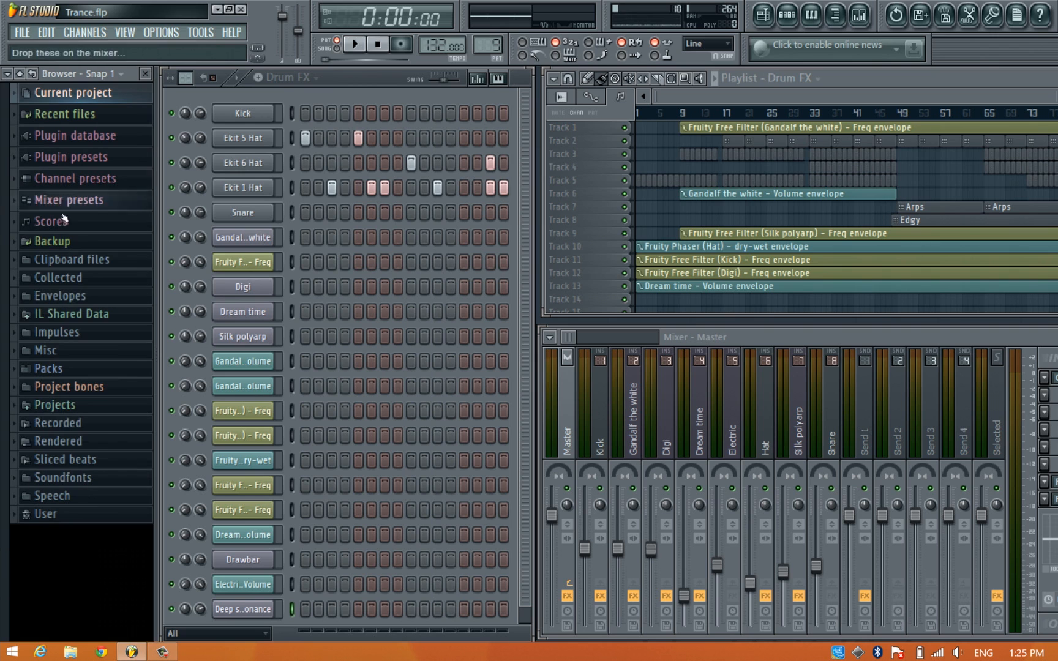
click(834, 14)
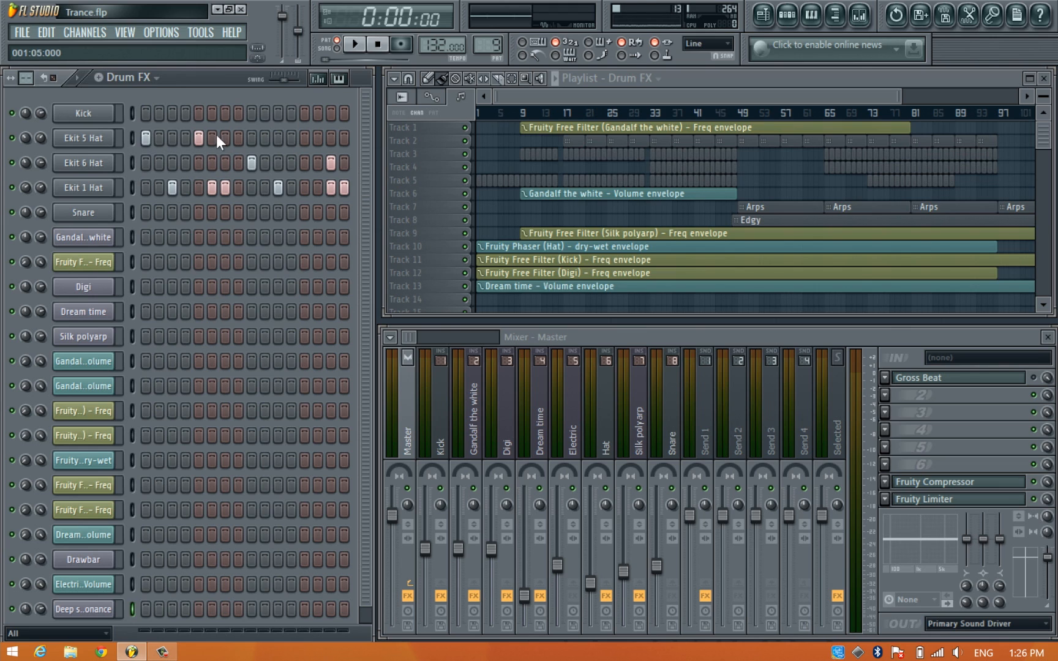
Inspect the keyboard editor for the Ekit 5 Hat and Ekit 1 Hat channels, then hide it.
click(119, 139)
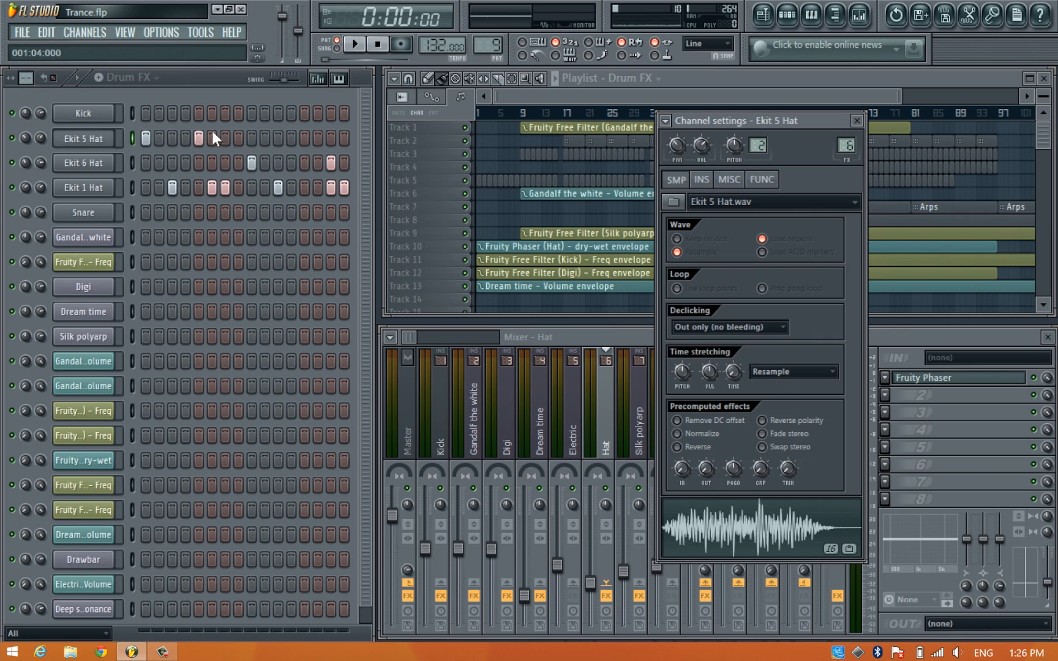
click(339, 79)
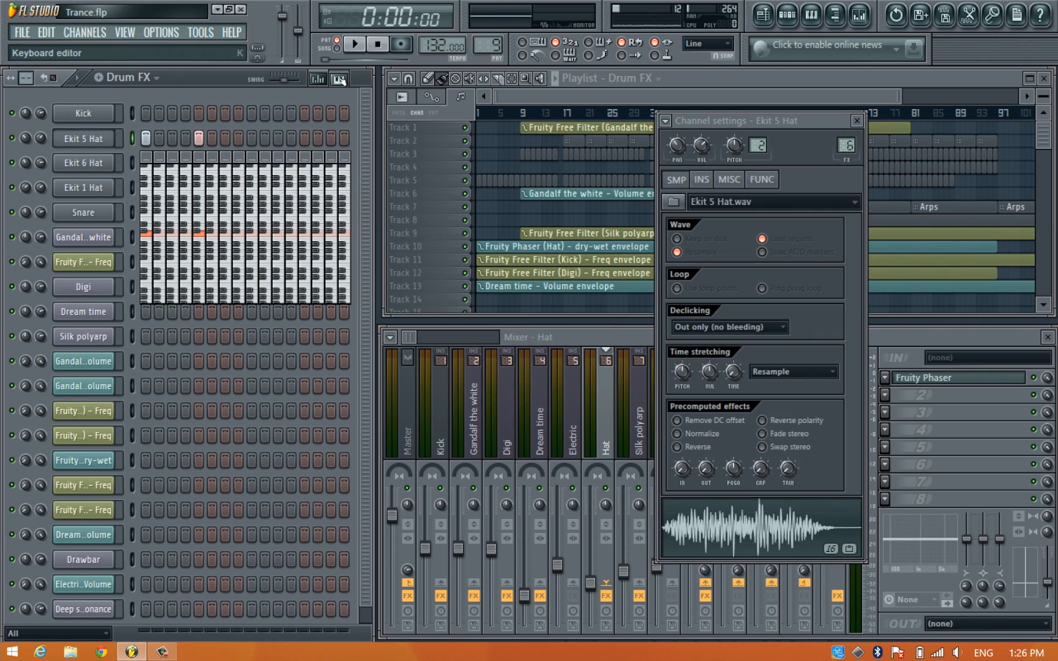
click(98, 164)
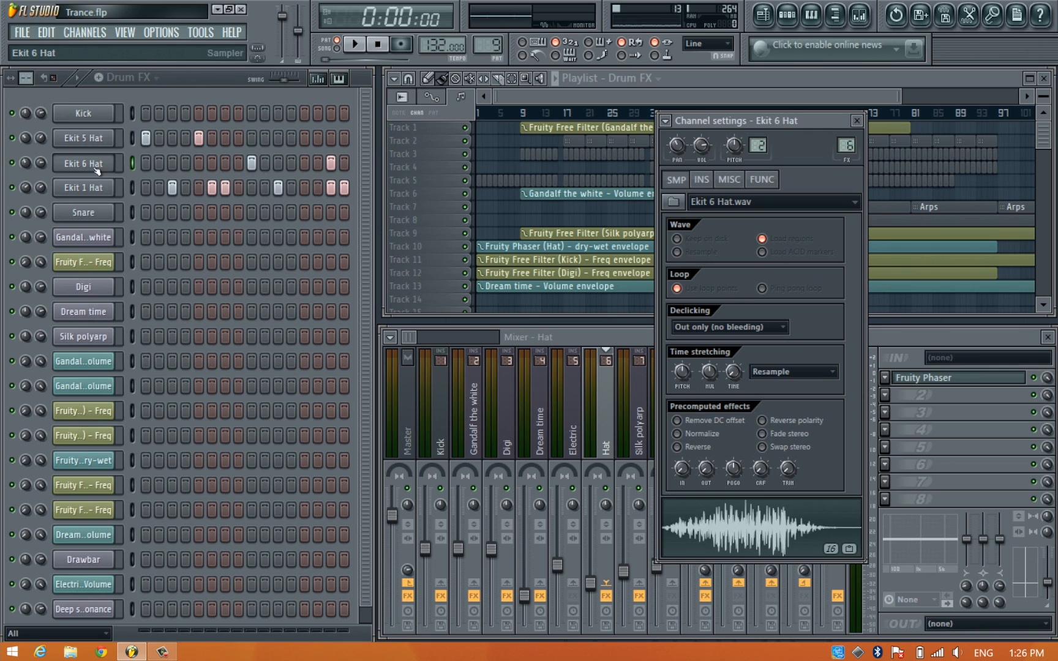
click(98, 189)
click(338, 79)
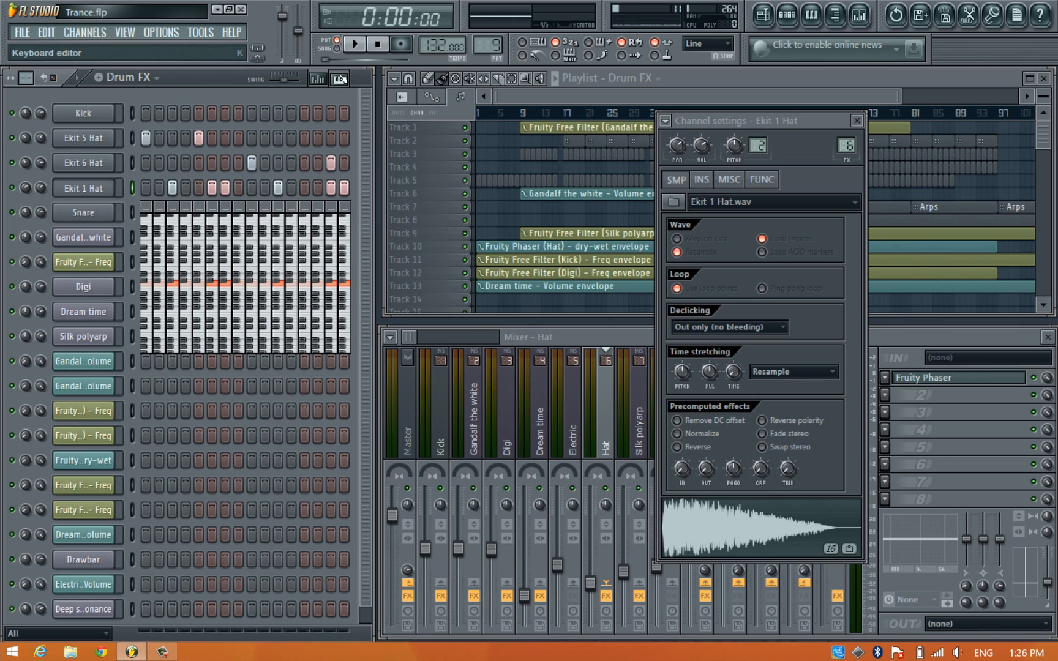
click(338, 80)
View the Ekit 1 Hat step velocities in the graph editor and try the main swing control.
click(317, 79)
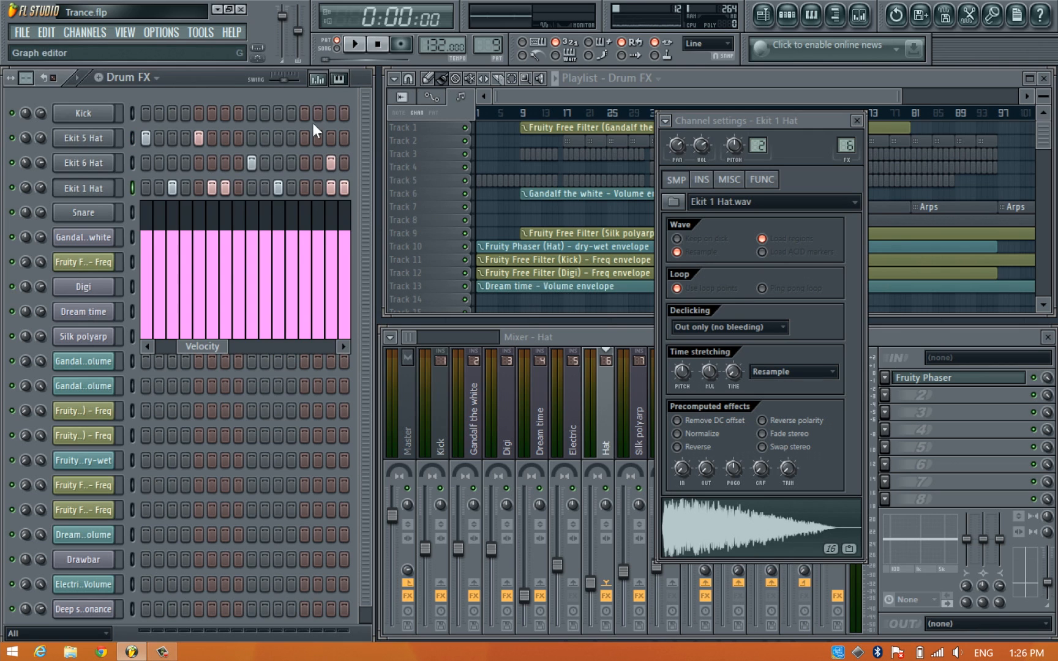
mouse_move(205, 347)
mouse_down()
mouse_move(306, 353)
mouse_move(178, 359)
mouse_move(233, 358)
mouse_move(203, 355)
mouse_up()
click(317, 79)
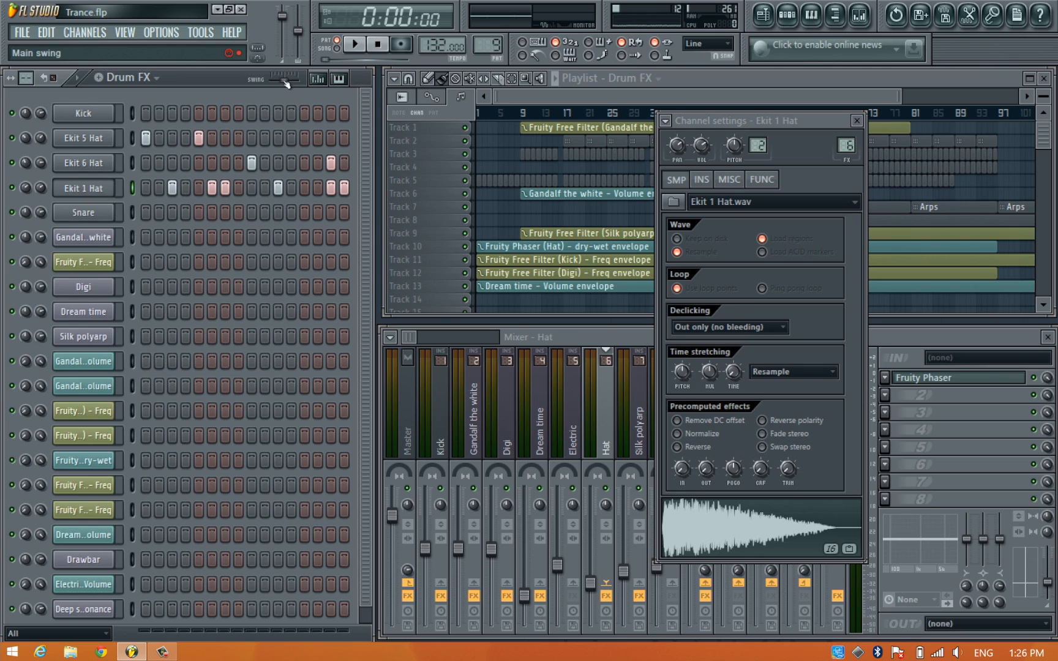
drag(285, 81, 268, 80)
Select the Drum FX pattern, play it and close the Ekit 1 Hat channel settings.
click(148, 81)
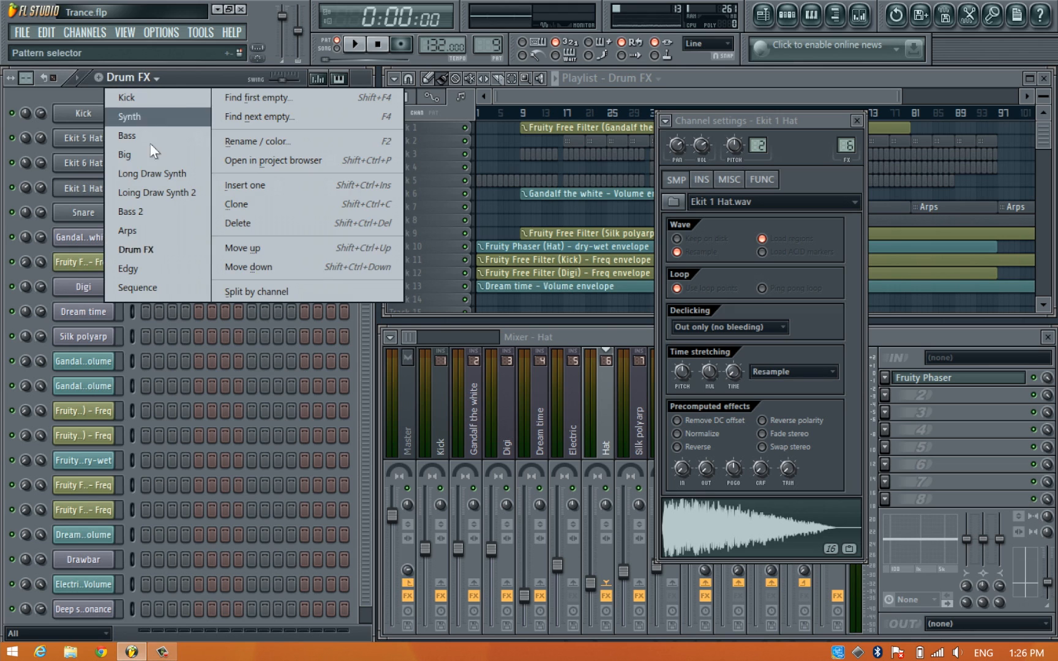
click(153, 243)
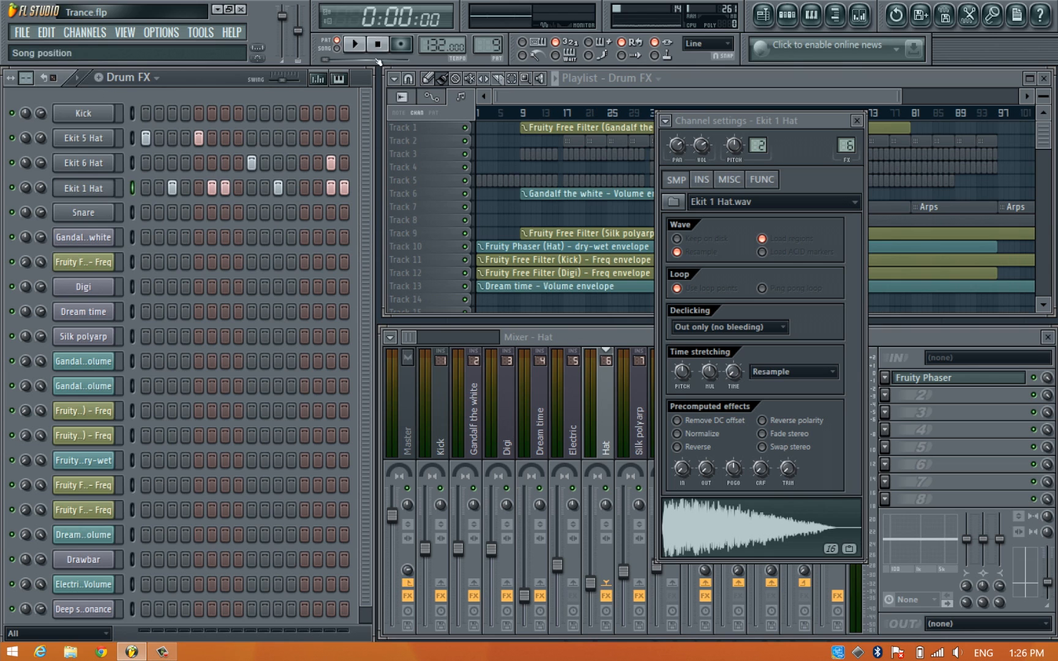
key(space)
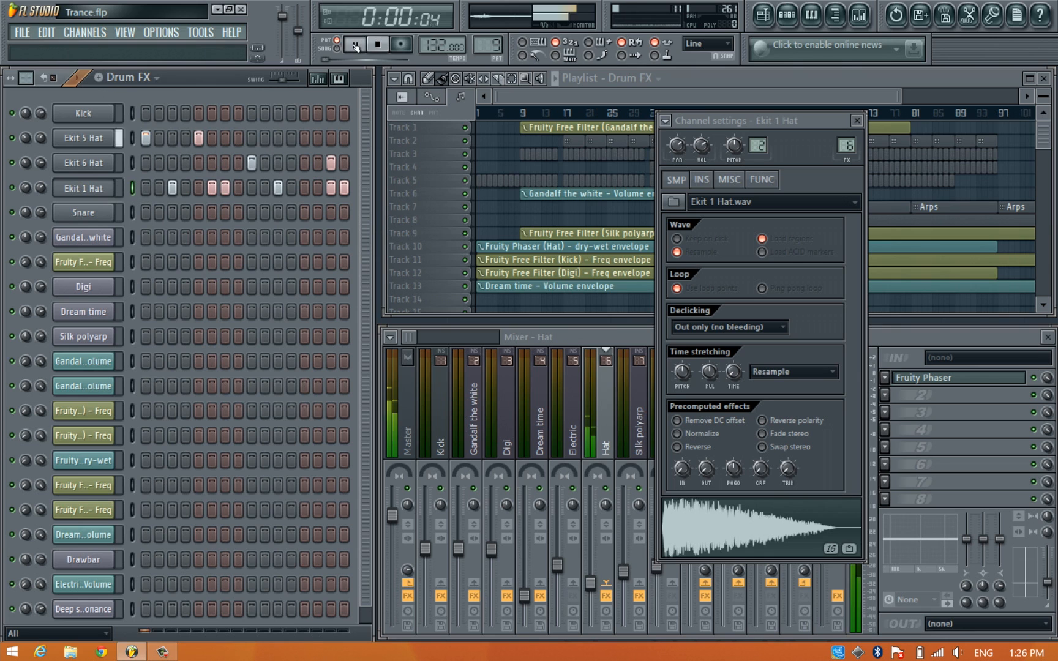
click(857, 121)
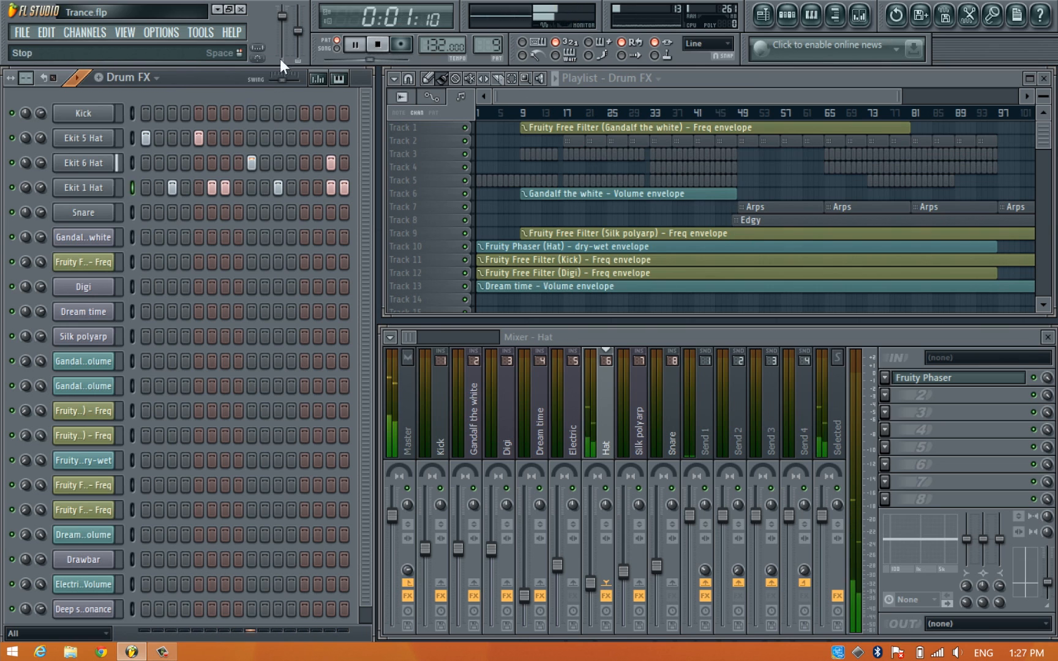
Switch to the Long Draw Synth pattern and restart playback to hear it.
click(141, 76)
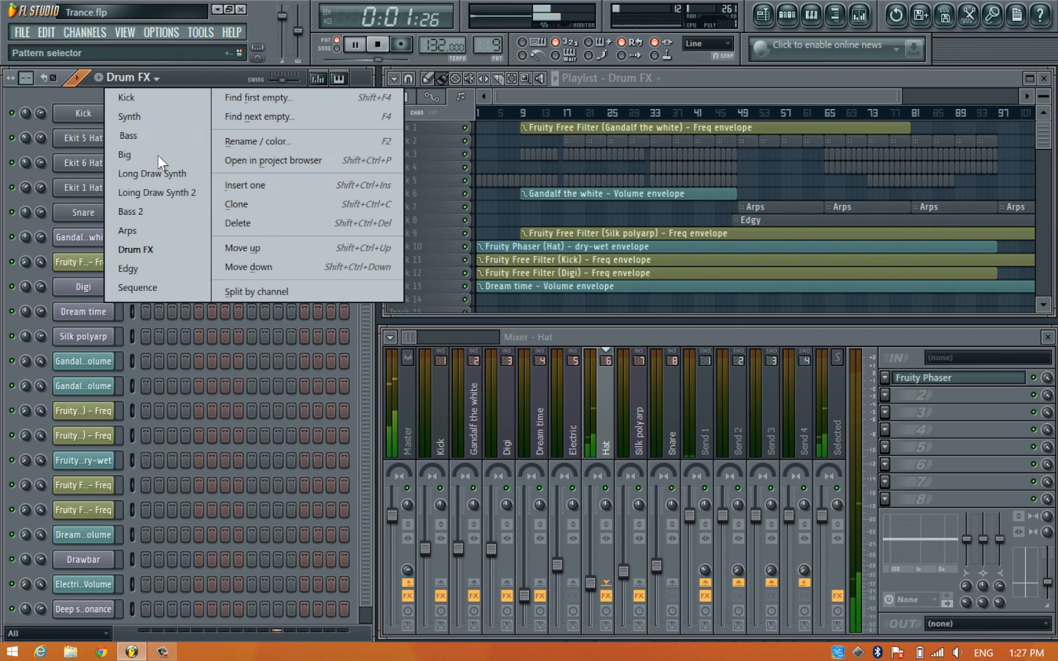
click(160, 172)
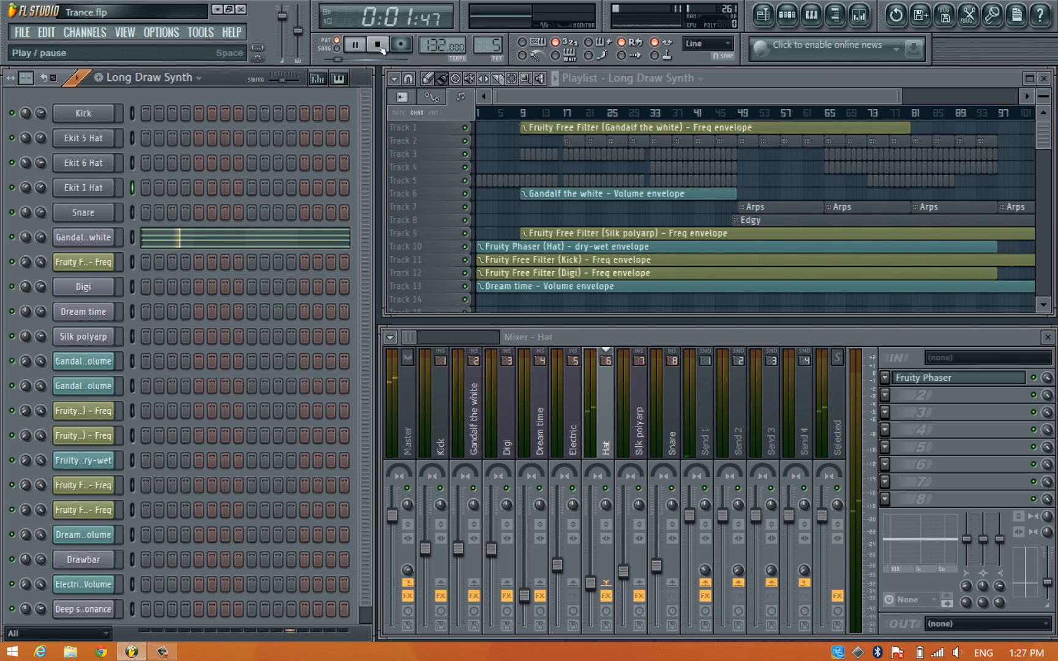
key(space)
click(355, 44)
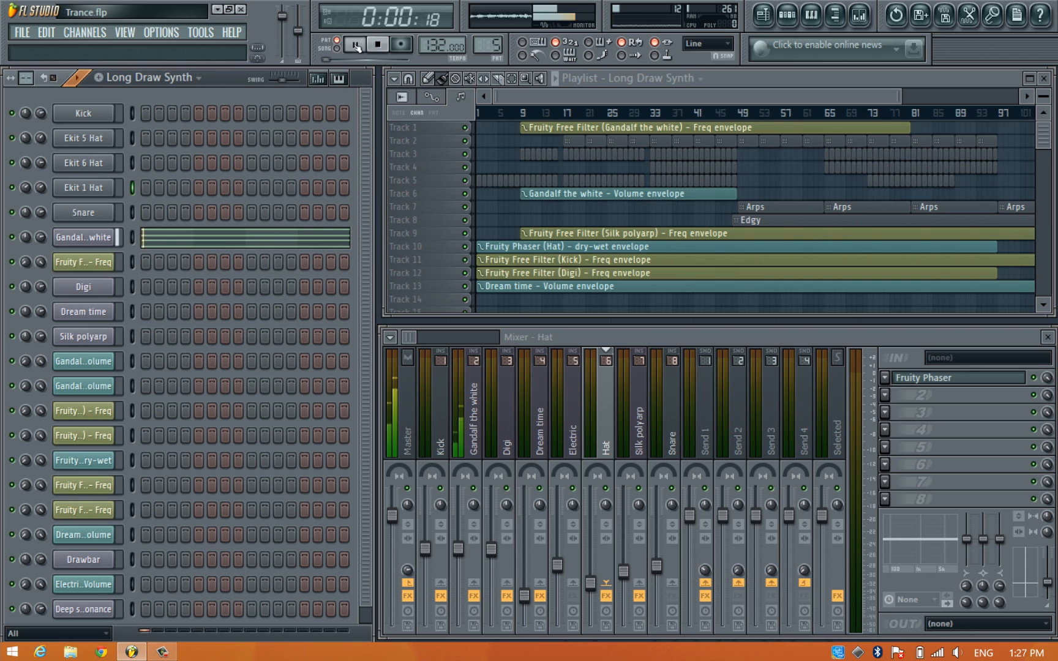
Switch to the Bass 2 pattern, play it from the start and stop playback.
click(191, 77)
click(184, 215)
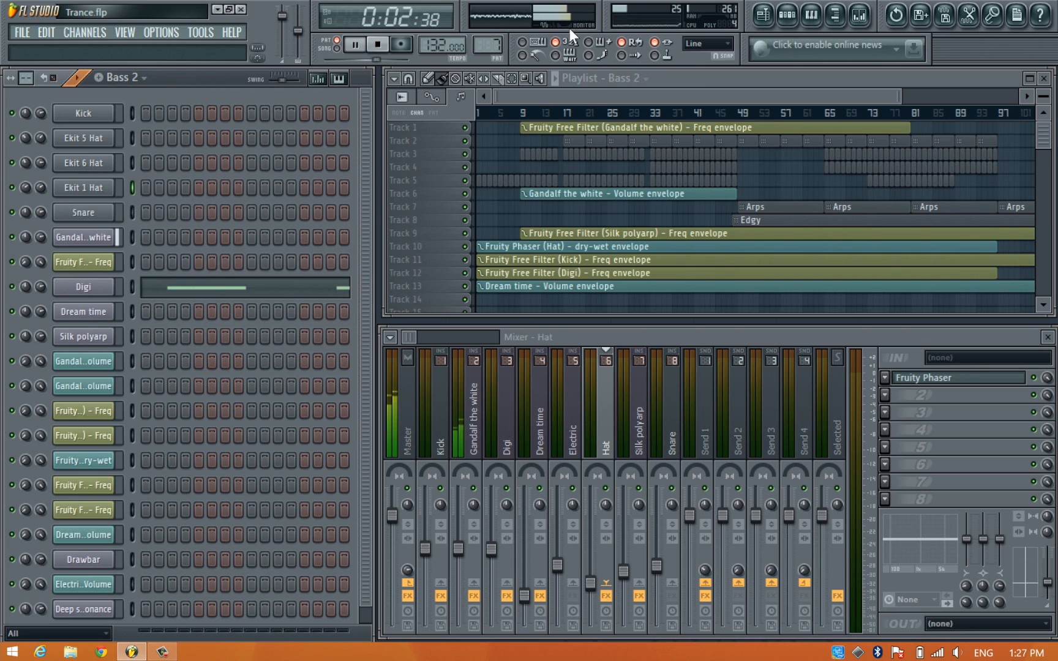
click(378, 45)
key(space)
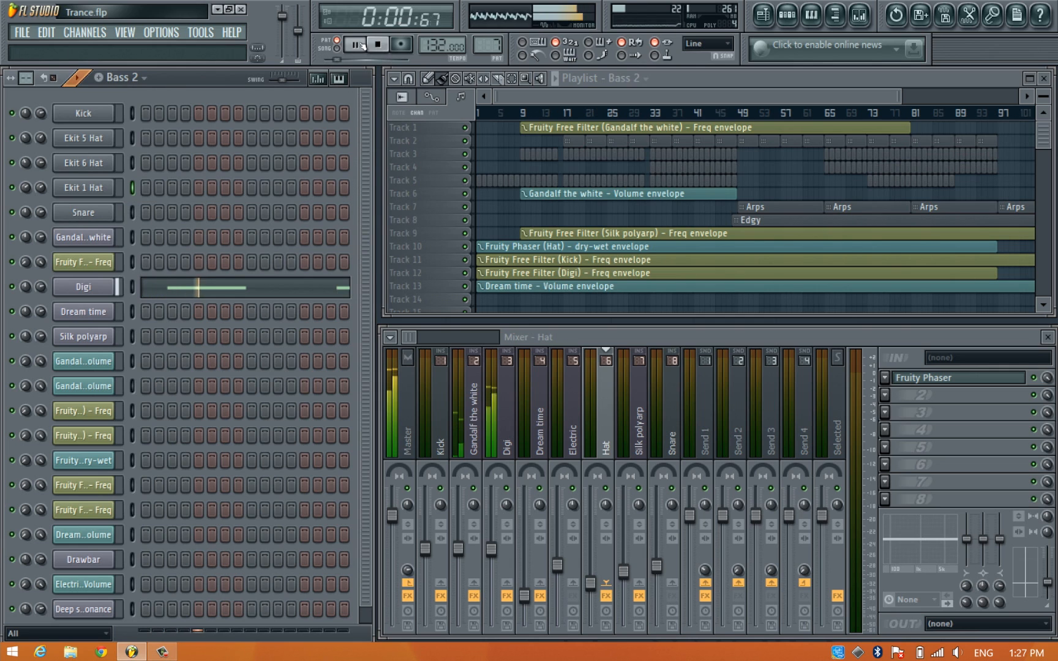
key(space)
Browse the pattern list and switch to the Synth pattern.
click(132, 74)
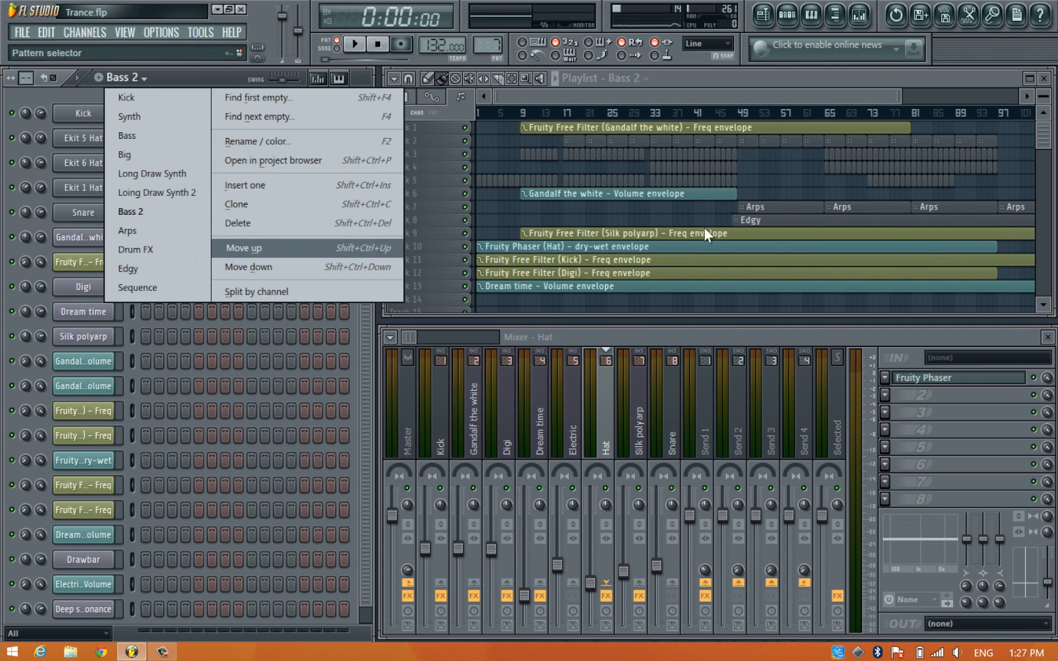
click(150, 154)
click(128, 77)
click(190, 115)
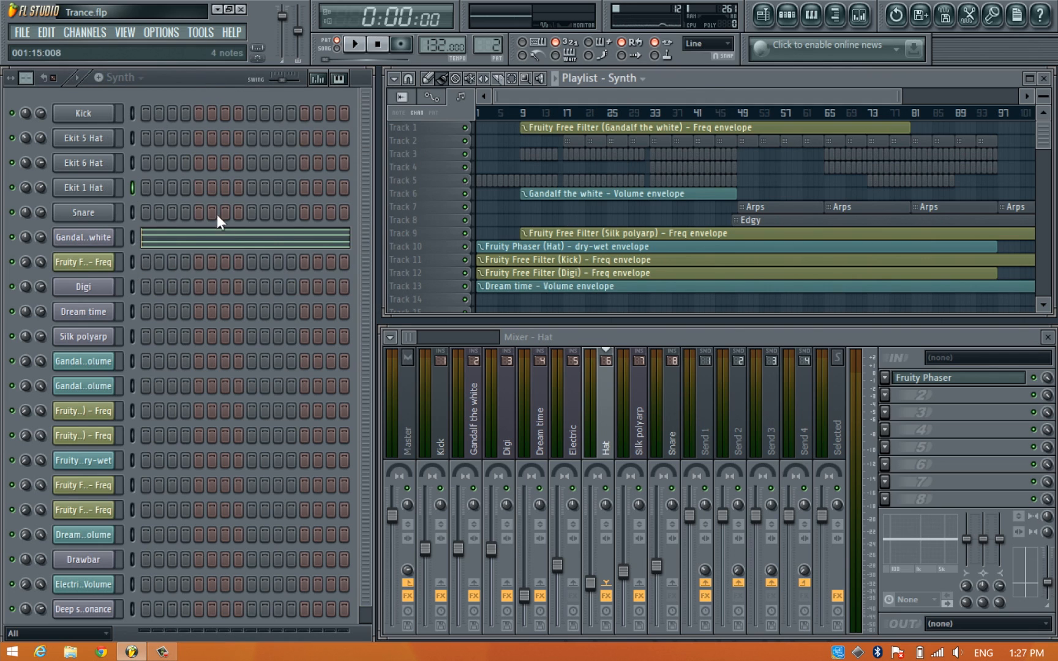
Toggle the mute/solo switch of the Gandalf the white channel off and back on.
click(13, 237)
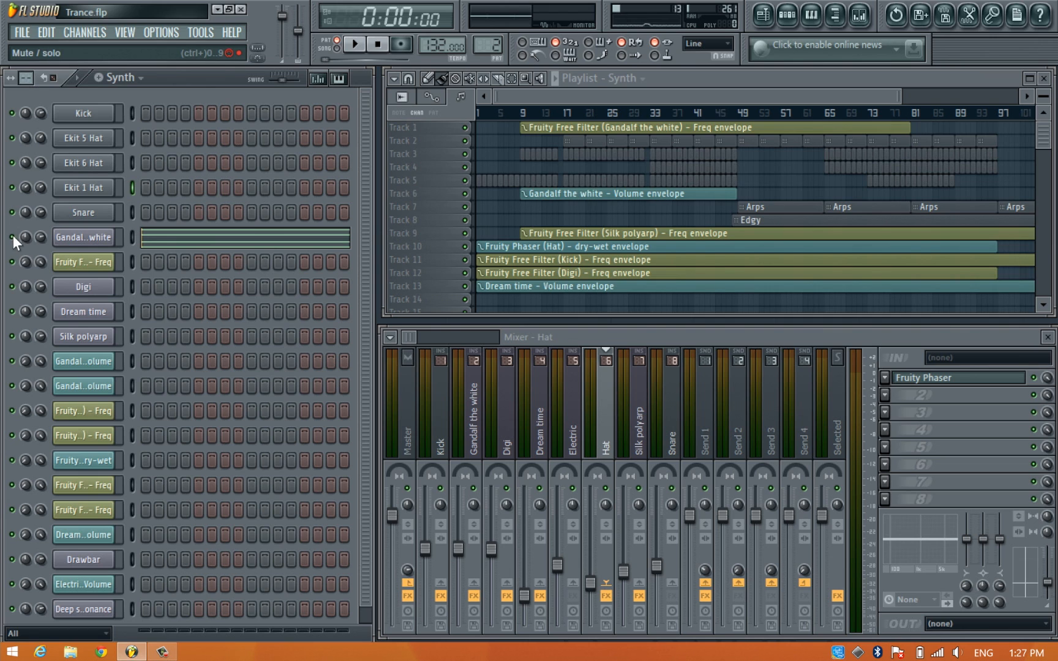
right_click(13, 236)
click(21, 240)
right_click(13, 236)
click(24, 248)
Switch to the Arps pattern and view the Silk polyarp channel's Sytrus plugin and channel settings, closing both windows.
click(120, 77)
click(160, 229)
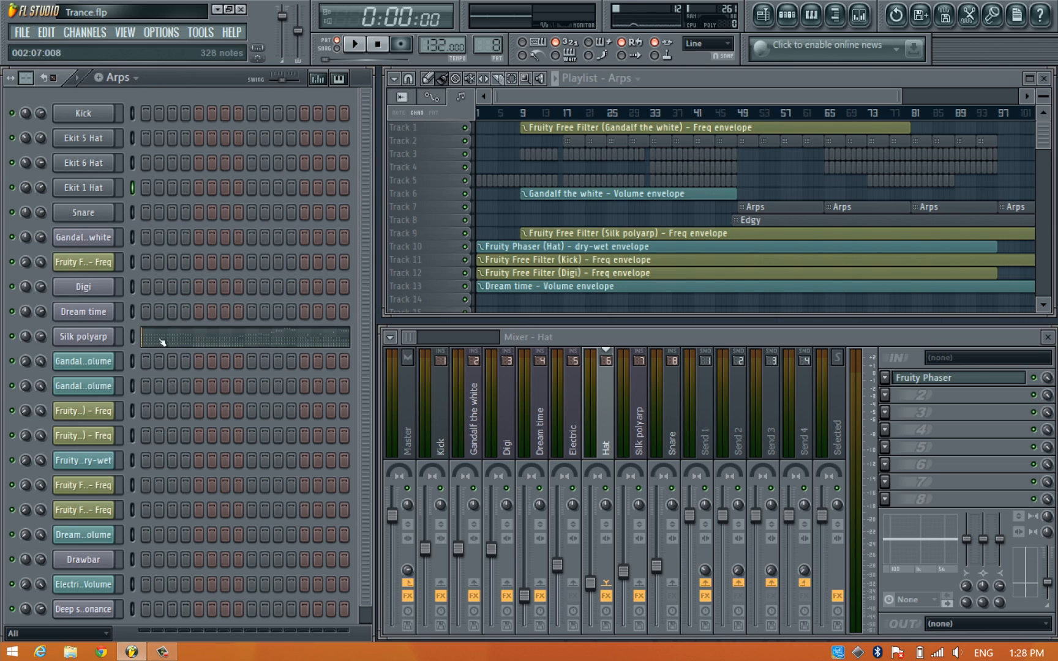
click(93, 337)
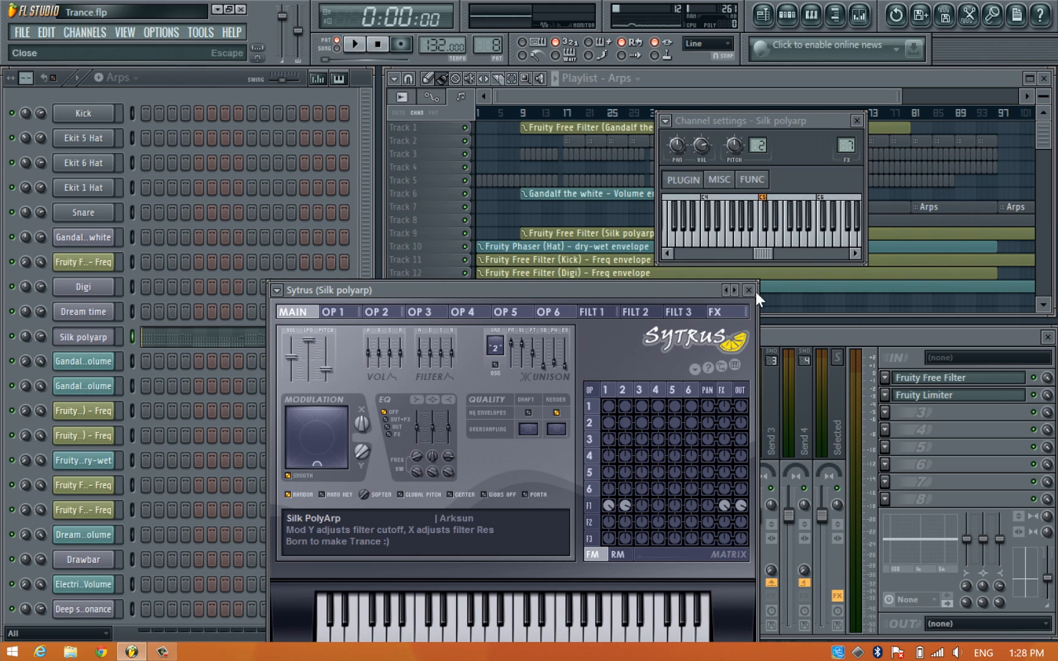
click(749, 290)
click(857, 121)
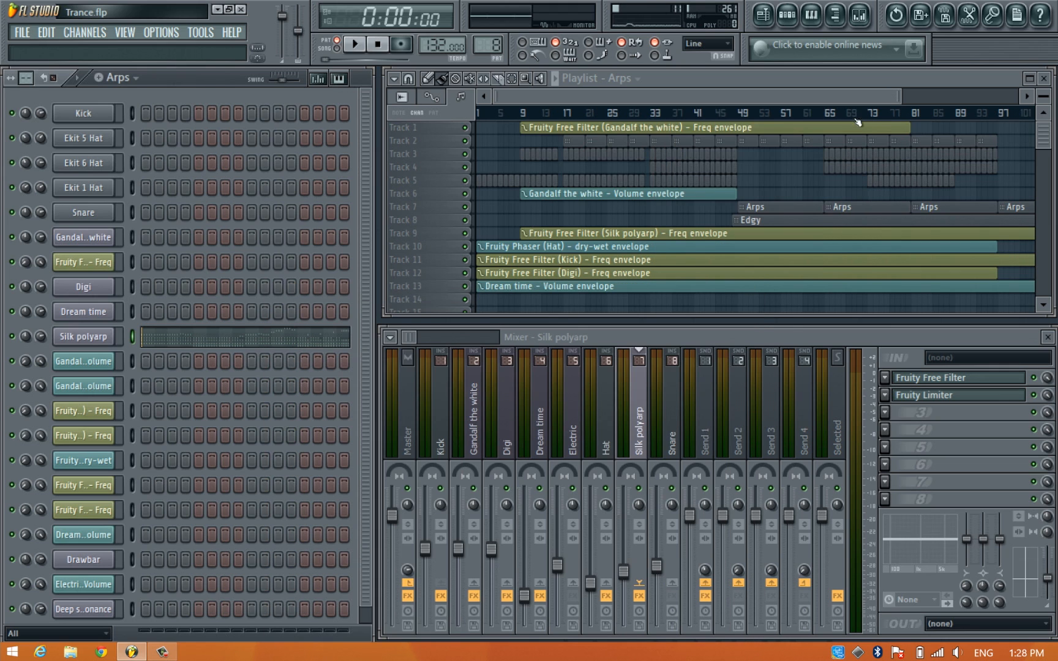
Open the piano roll for Silk polyarp and arrange its window to examine the Arps notes and velocities.
click(817, 14)
click(352, 235)
click(591, 254)
click(361, 241)
drag(360, 241, 159, 96)
drag(697, 525, 826, 592)
drag(814, 127, 815, 157)
drag(243, 127, 737, 142)
drag(700, 105, 861, 95)
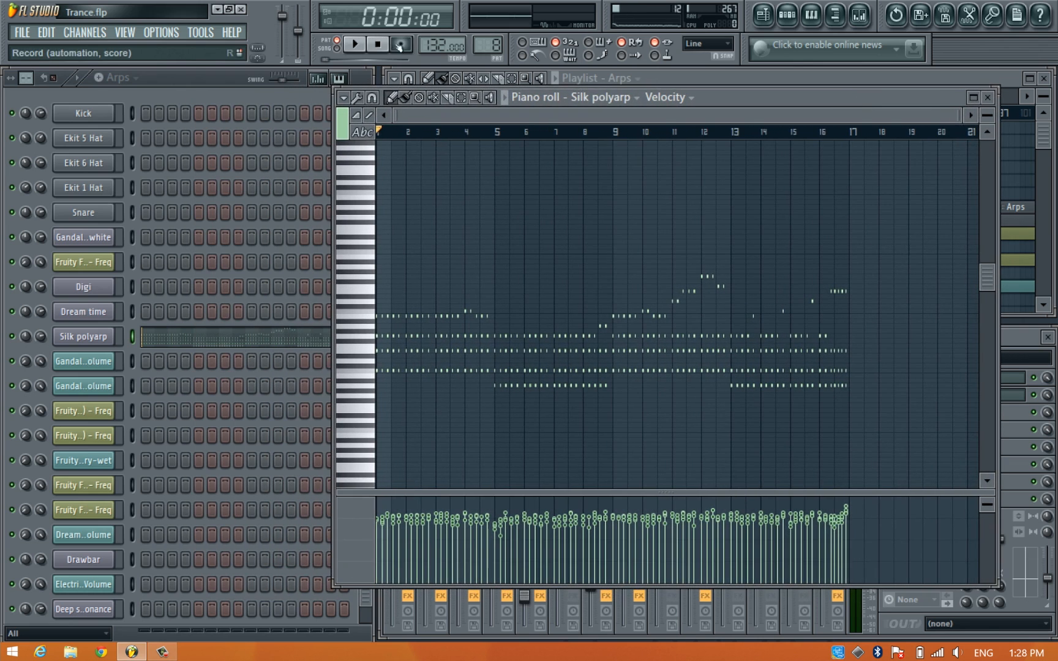
Add a new empty pattern named Sequence and close the piano roll.
click(98, 77)
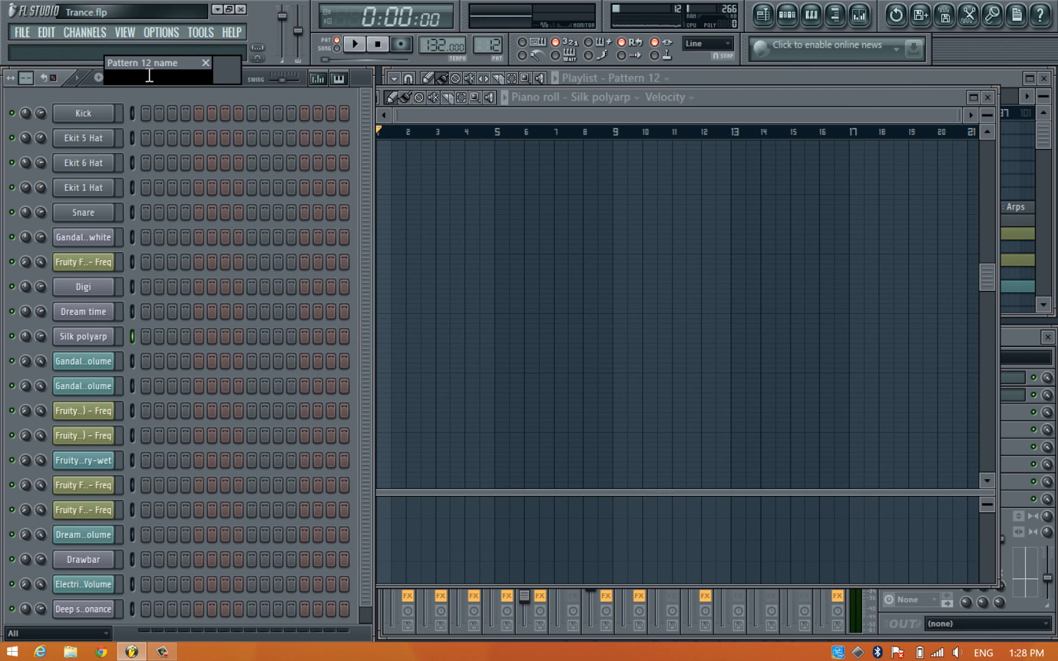
key(Return)
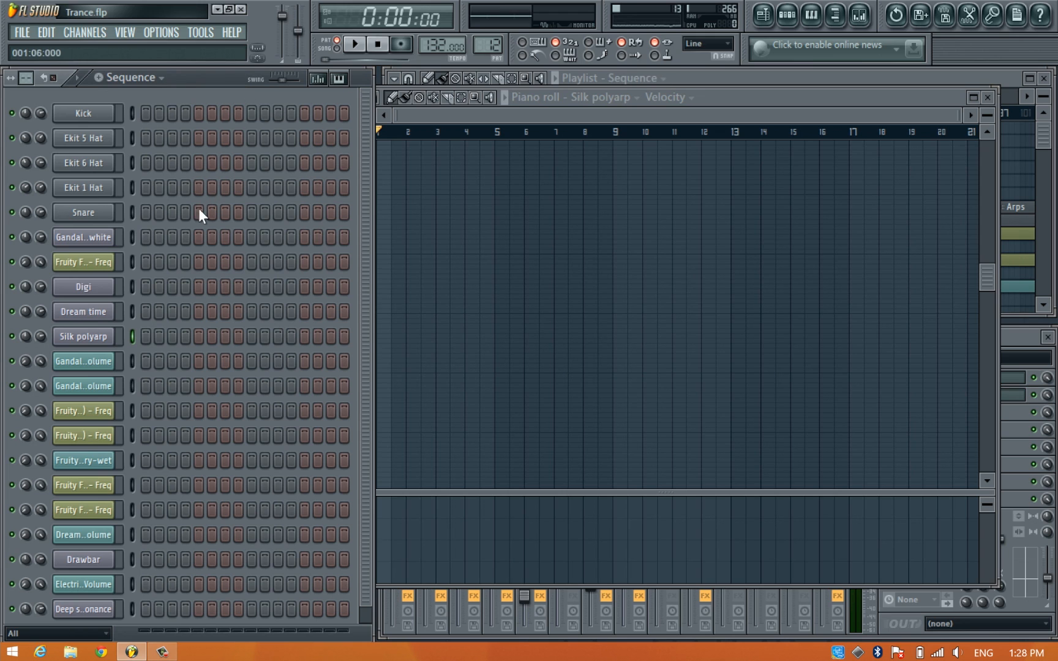
click(987, 97)
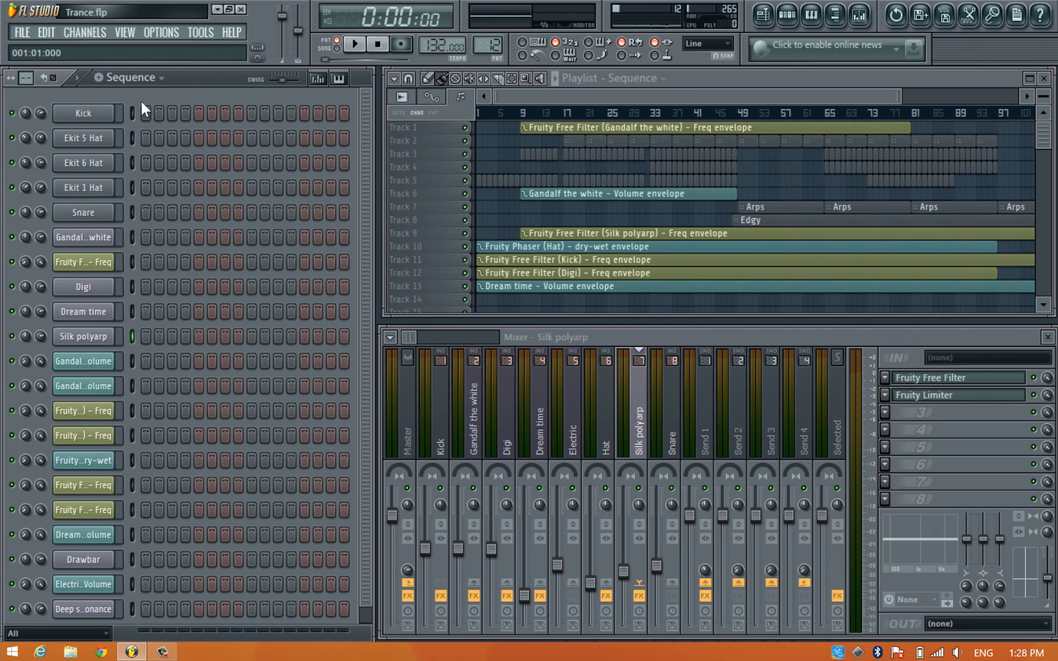
Switch to the Drum FX pattern and enlarge the Playlist window with taller tracks.
click(733, 76)
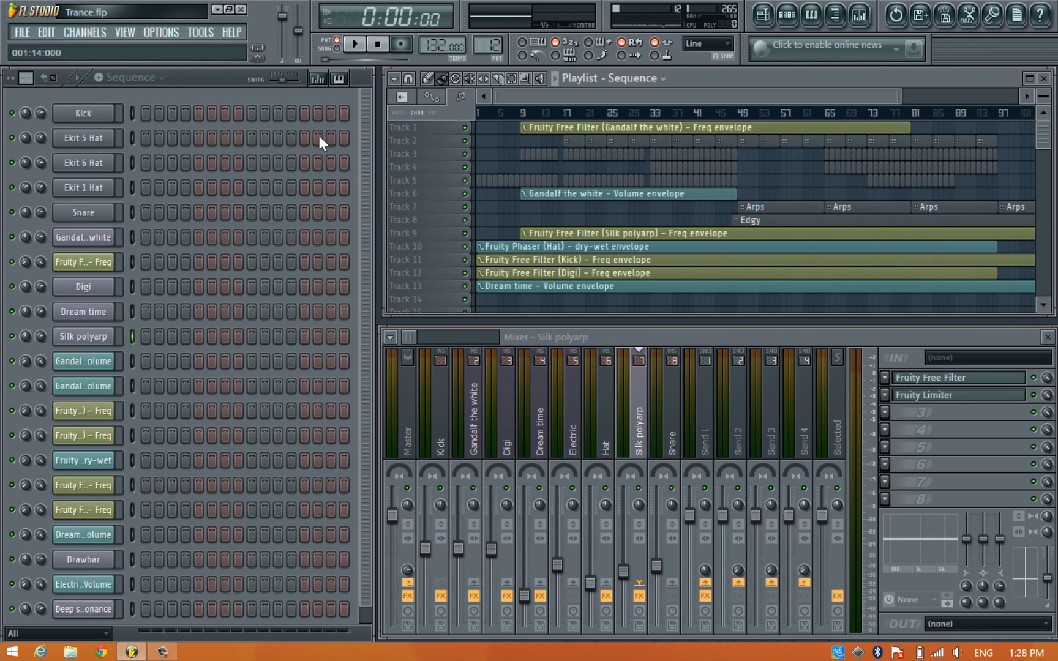
click(155, 75)
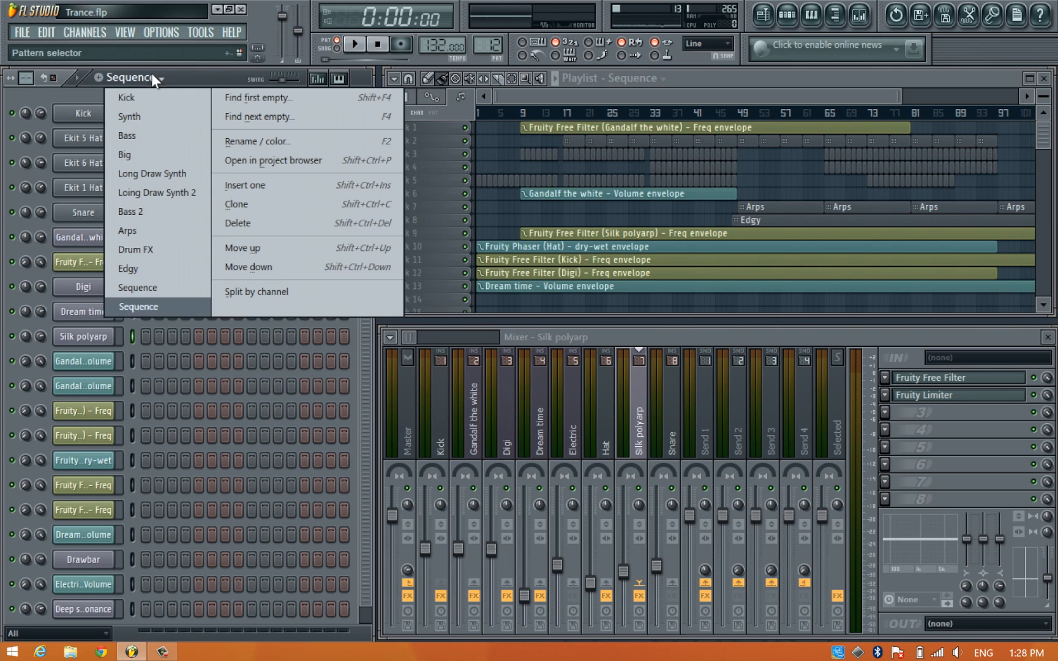
click(154, 248)
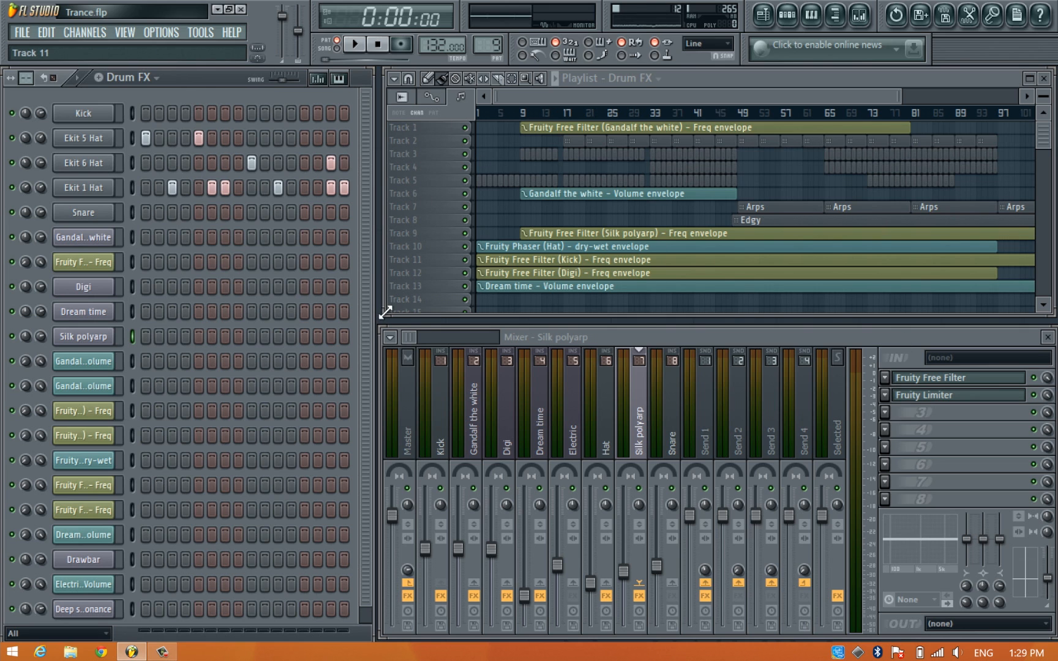
drag(385, 312, 85, 584)
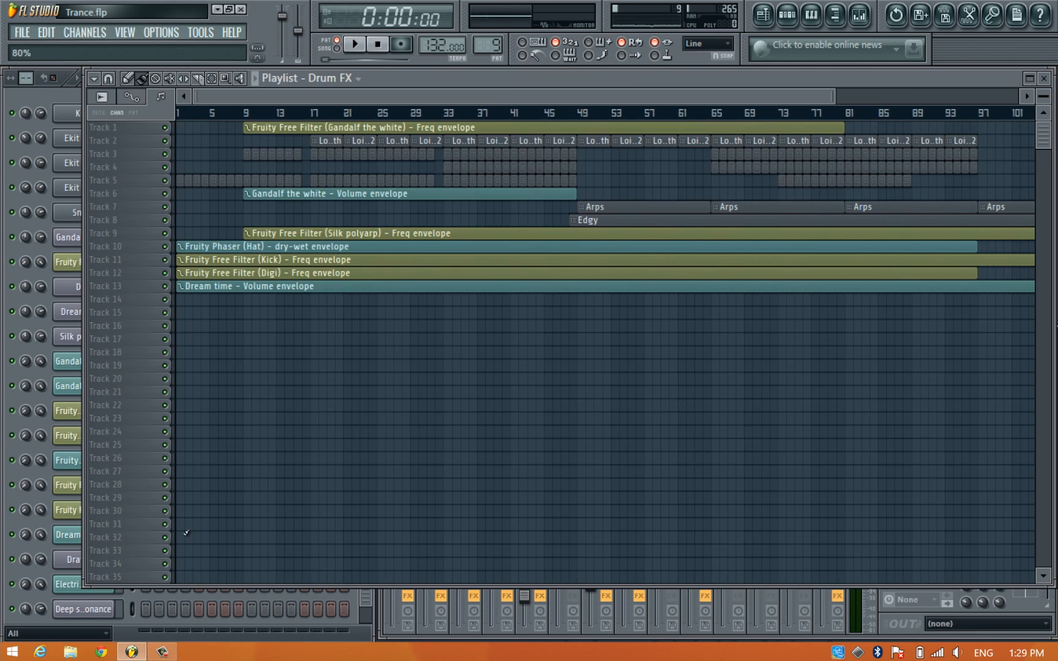
drag(37, 96, 37, 60)
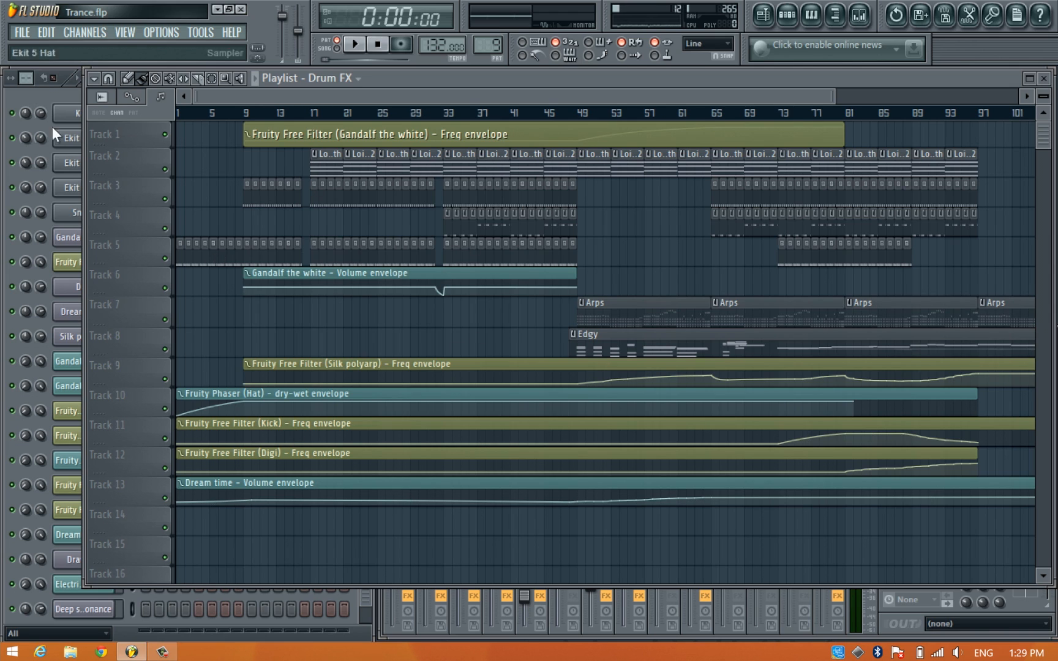
Select the Loing Draw Synth 2 pattern, switch on to Bass 2, and bring the Playlist back to the front.
click(45, 94)
click(154, 80)
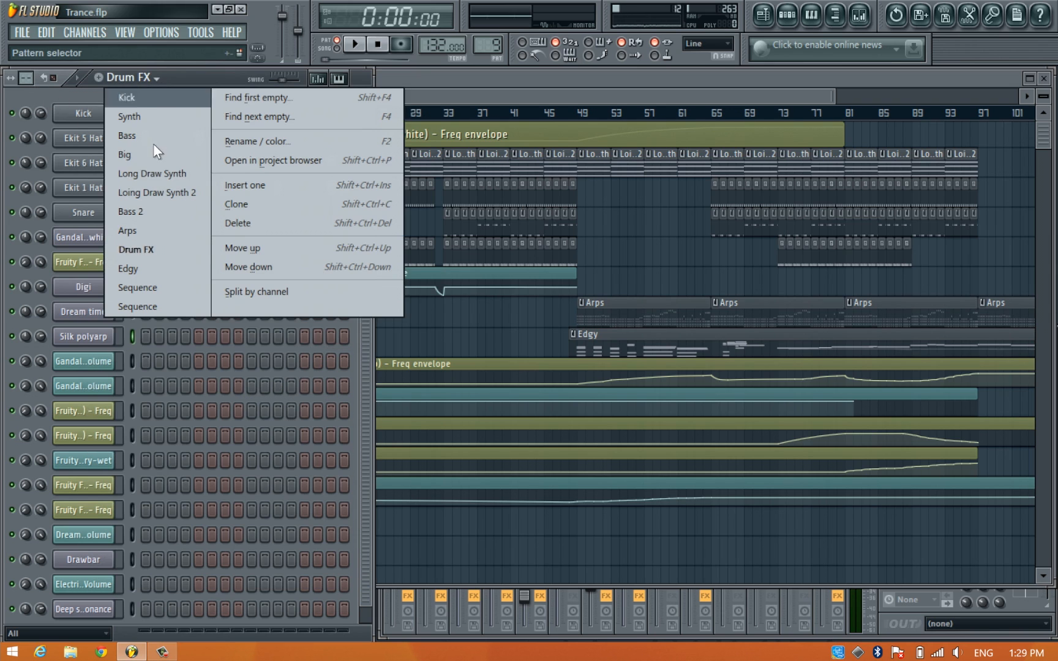
click(150, 191)
click(135, 78)
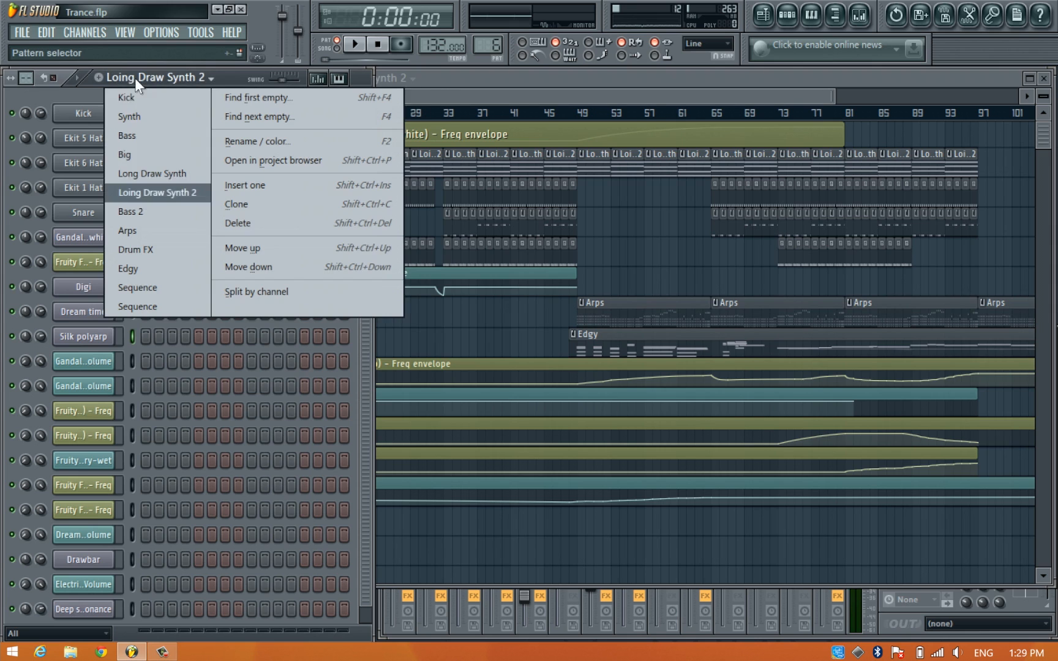
click(147, 212)
click(485, 78)
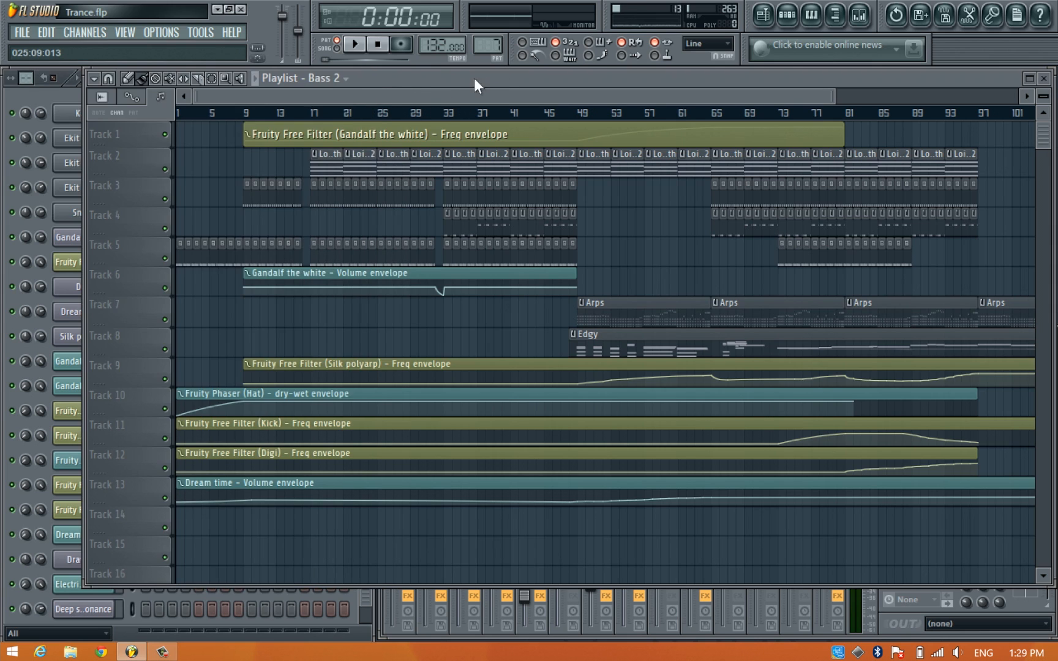
Choose the Synth pattern as the Playlist clip source and place five clips on Track 7 at bars 14, 18, 22, 24 and 26.
click(334, 75)
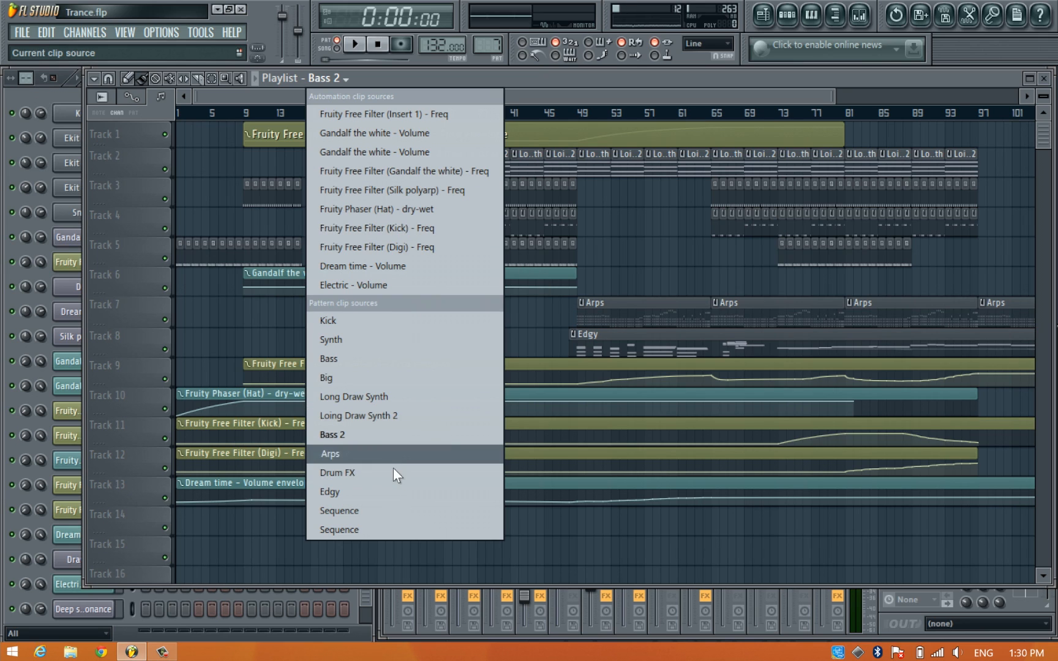
click(394, 339)
click(286, 303)
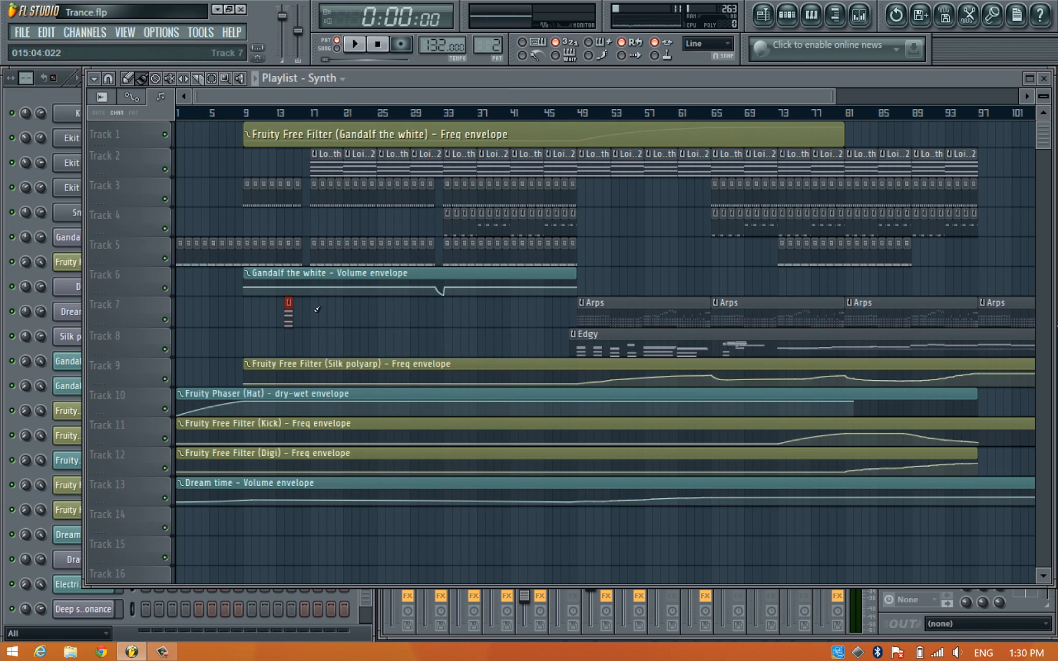
click(322, 304)
click(356, 304)
click(371, 304)
click(388, 305)
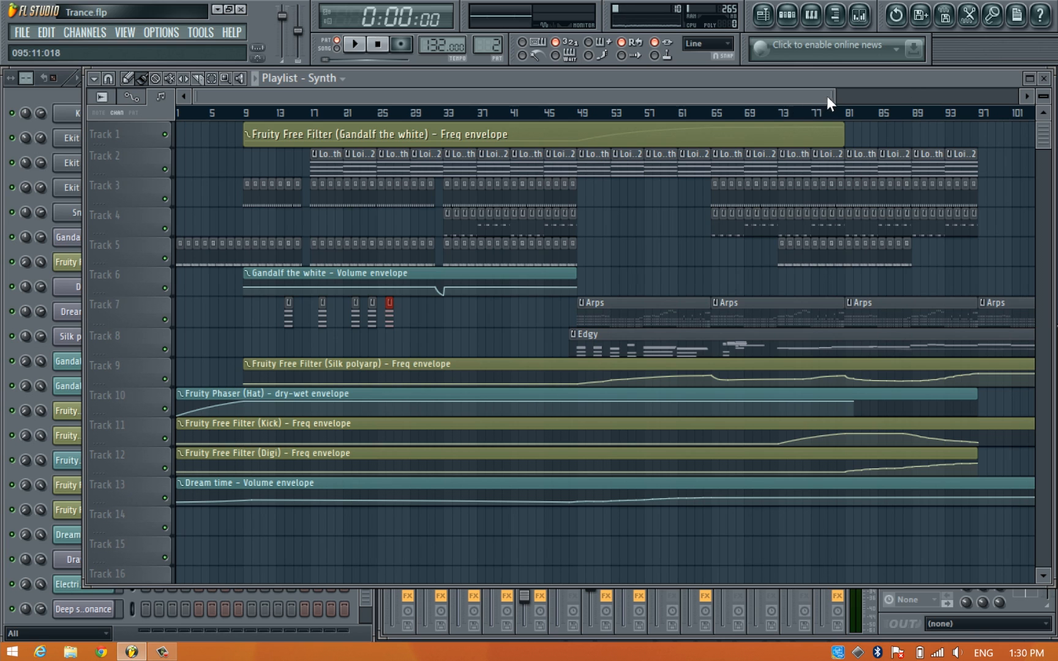
Move the first Synth clip on Track 7 to bar 15 and select the five Synth clips together with the Track 6 volume envelope.
drag(832, 95, 506, 95)
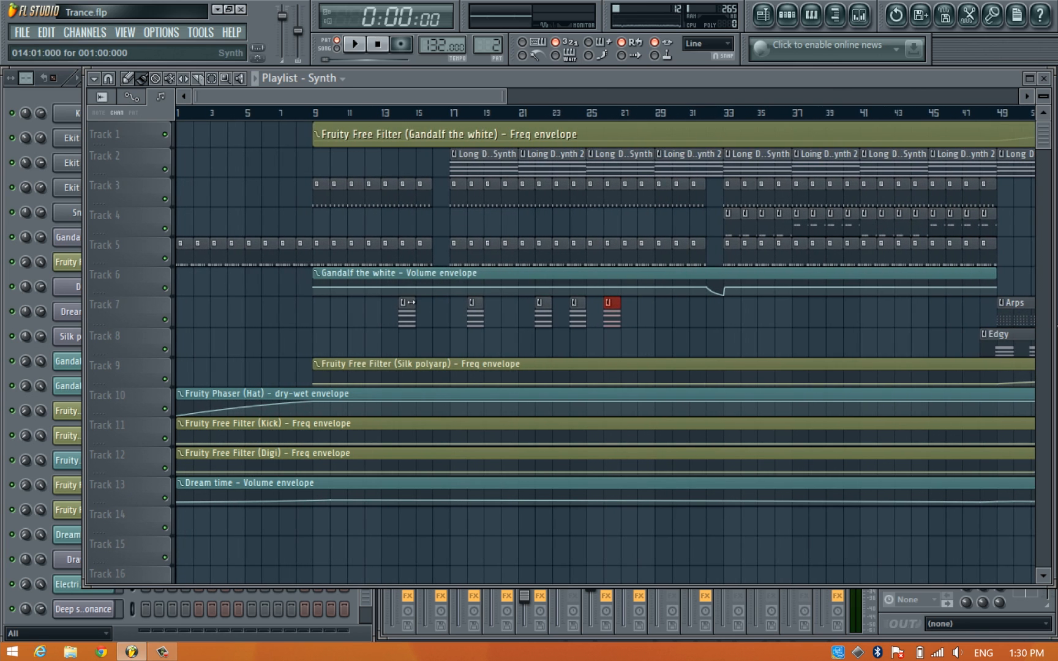
mouse_move(408, 303)
mouse_down()
mouse_move(357, 303)
mouse_move(425, 302)
mouse_up()
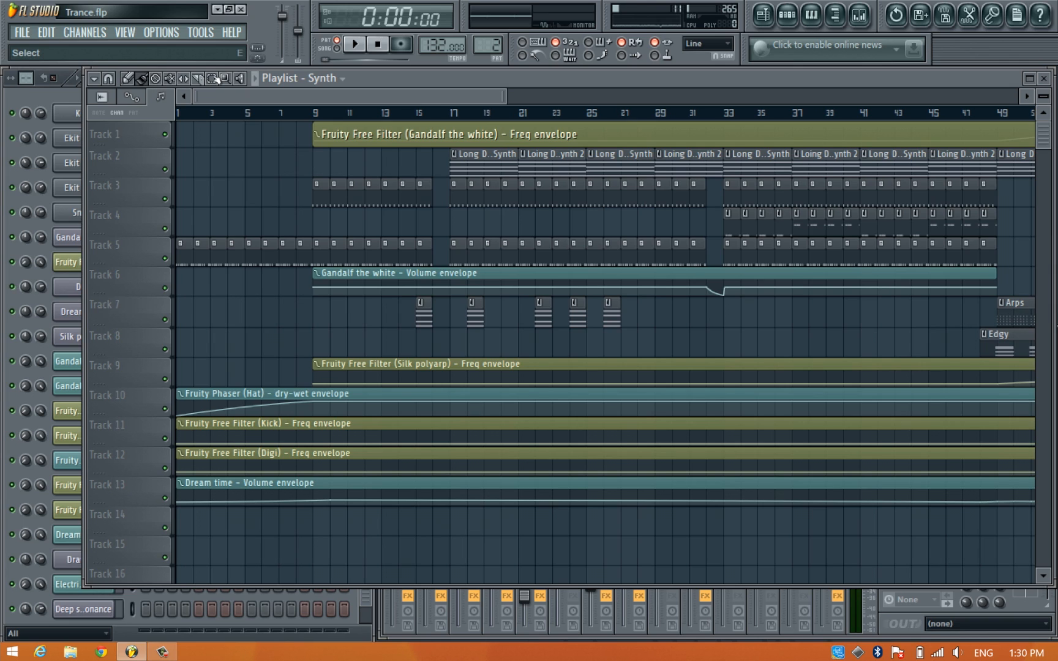
key(e)
drag(294, 268, 612, 330)
mouse_move(385, 276)
mouse_down()
mouse_move(358, 273)
mouse_move(410, 264)
mouse_move(383, 268)
mouse_up()
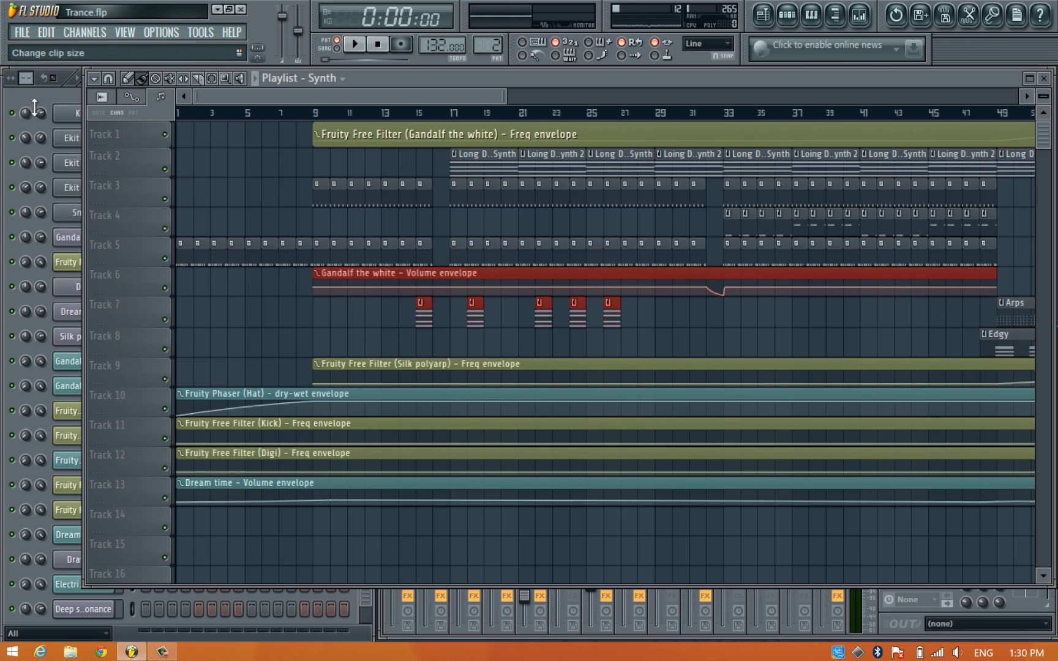
Add automation points near bars 25 and 18 to the Gandalf the white volume envelope and adjust the curve tension between points.
drag(1038, 96, 1039, 141)
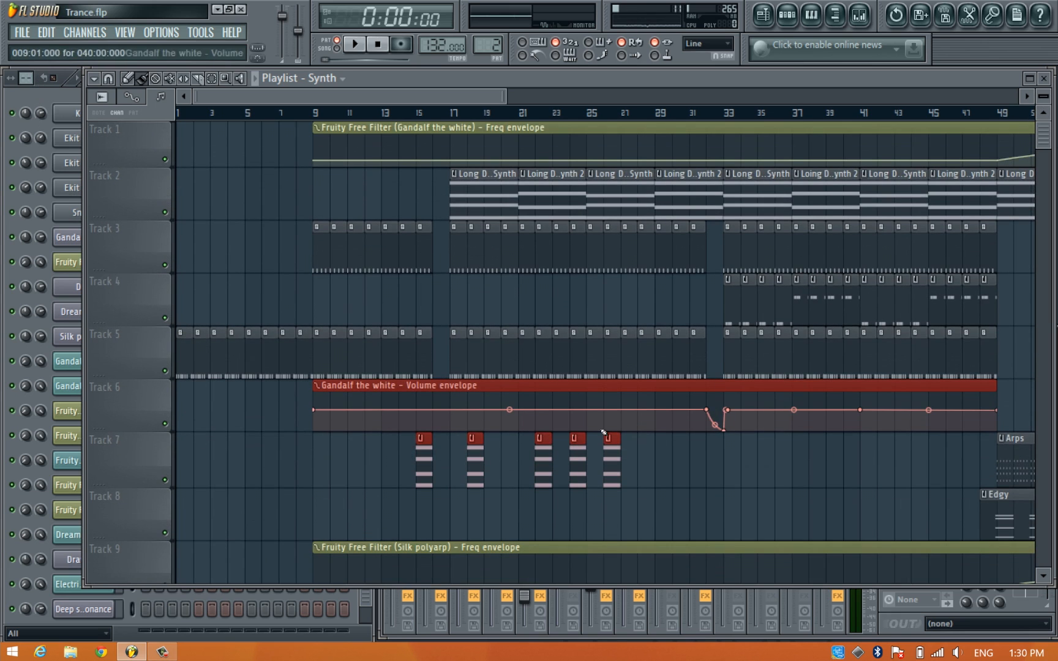
right_click(587, 410)
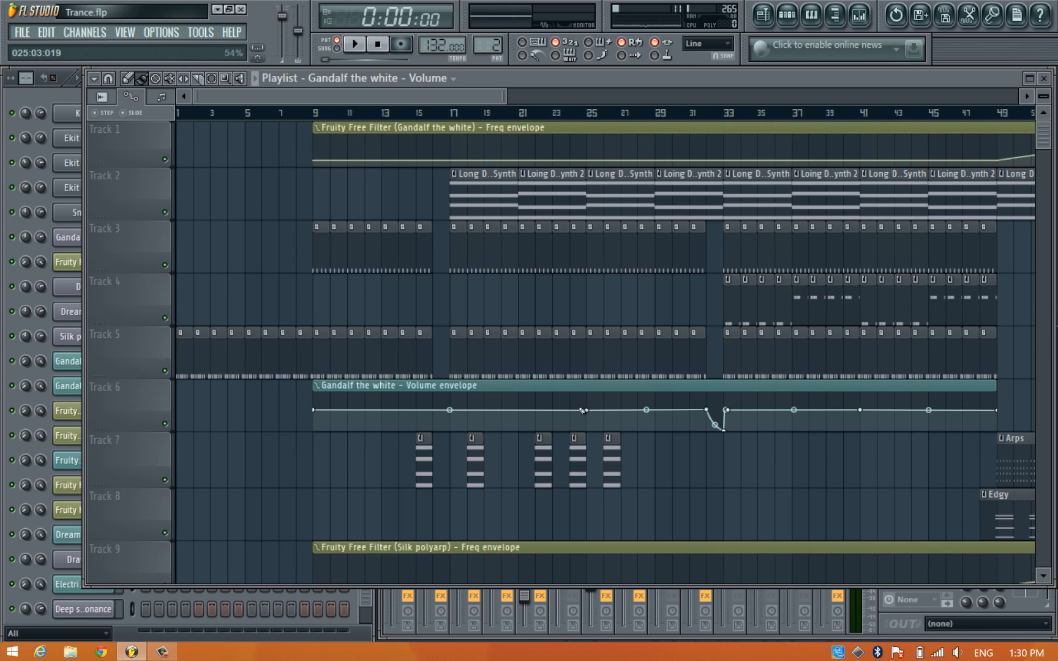
right_click(468, 409)
drag(525, 410, 523, 423)
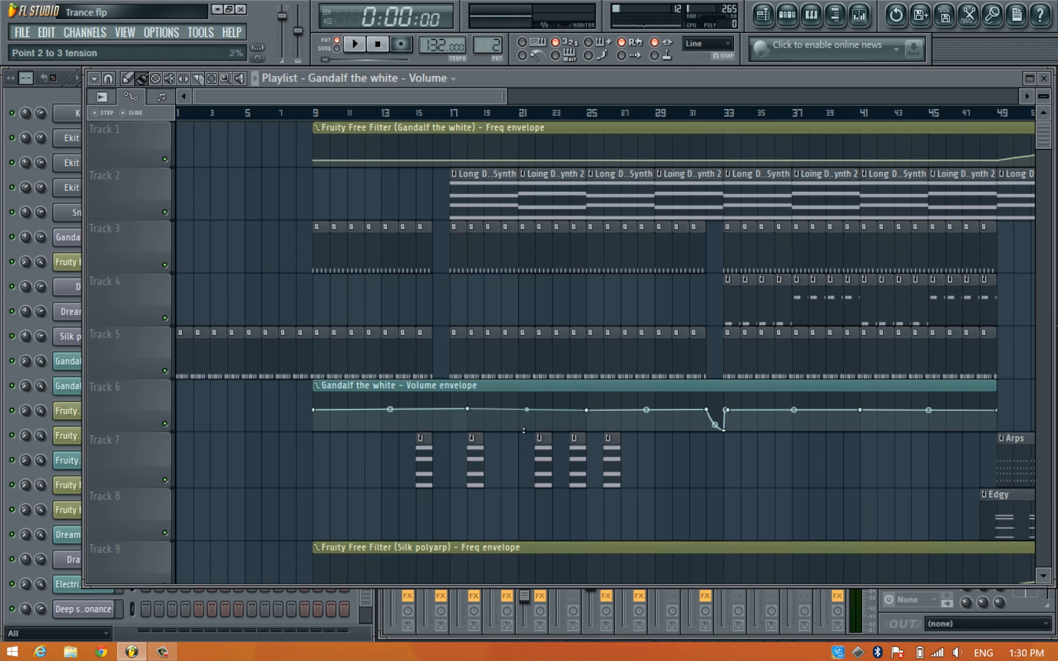
drag(508, 607, 507, 607)
drag(390, 410, 389, 455)
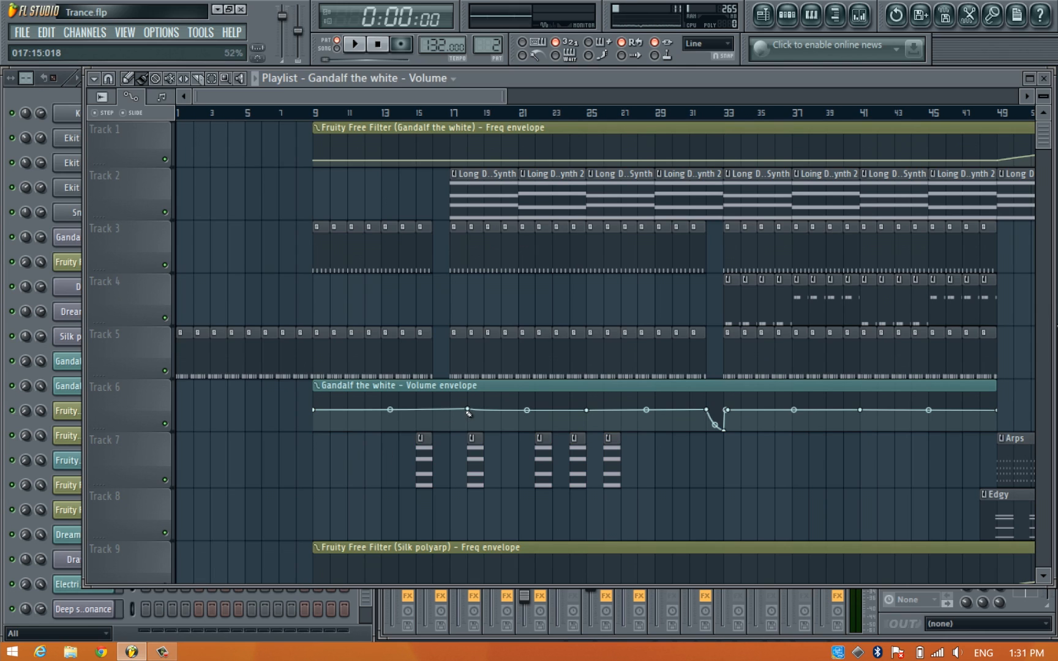
Undo the automation edits made to the Gandalf the white volume envelope.
key(ctrl+alt+z)
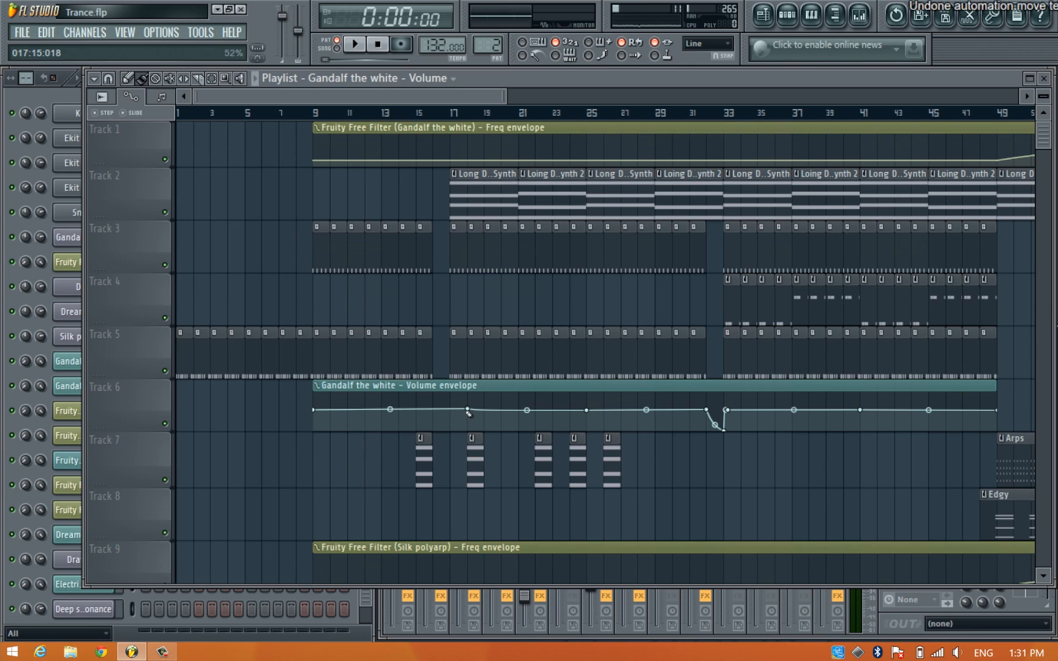
key(ctrl+alt+z)
key(ctrl+alt+z)
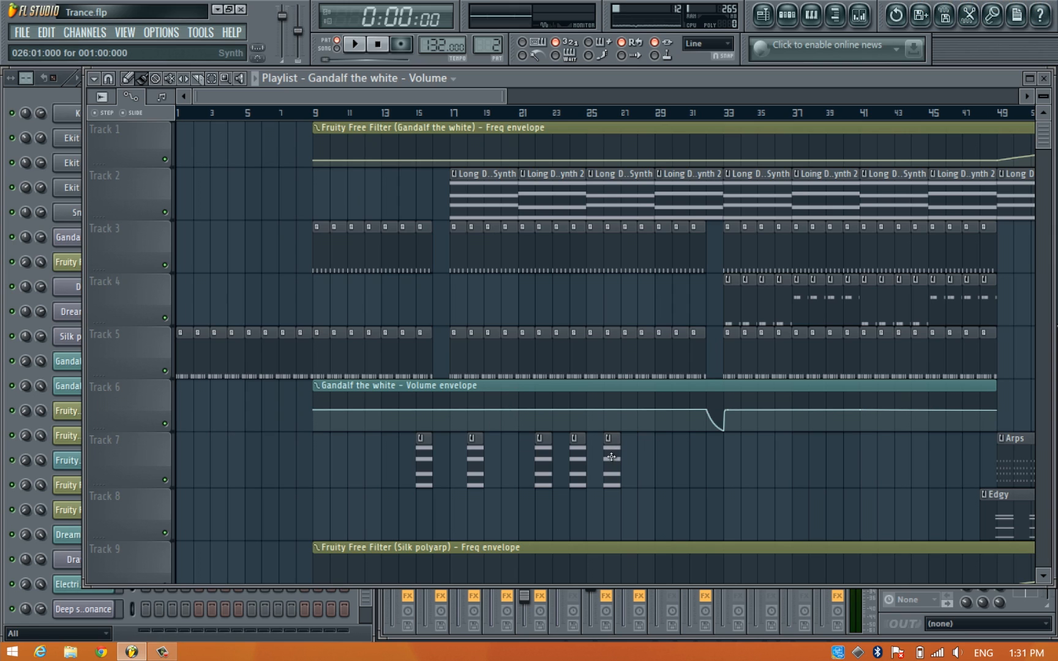
Delete the five Synth clips from Track 7 in the Playlist.
click(140, 78)
right_click(425, 454)
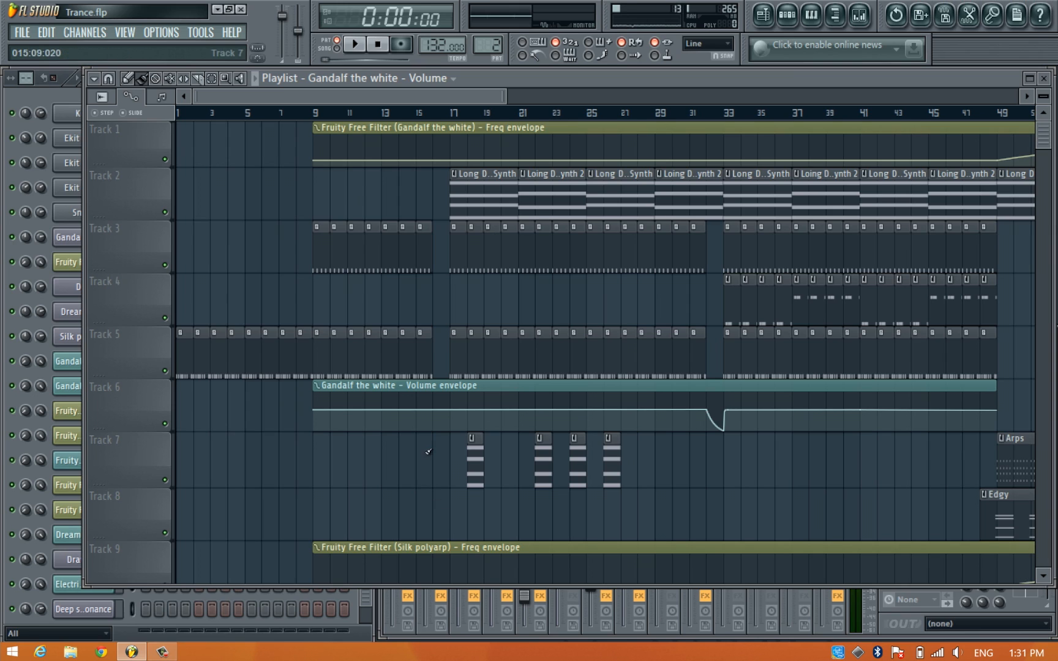
right_click(472, 458)
right_click(543, 452)
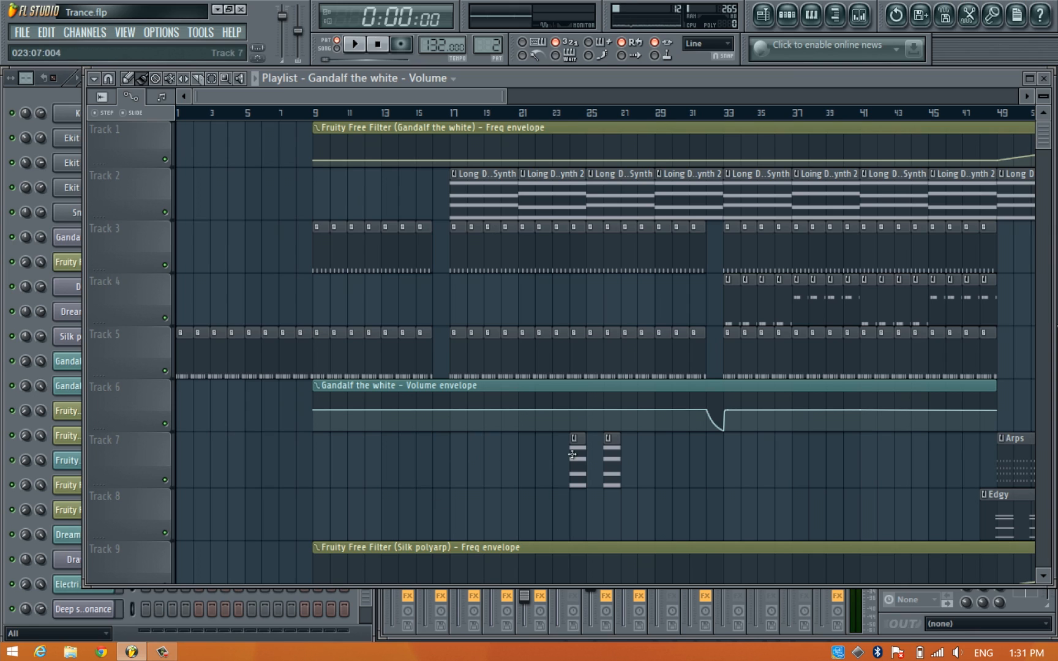
right_click(578, 455)
right_click(608, 454)
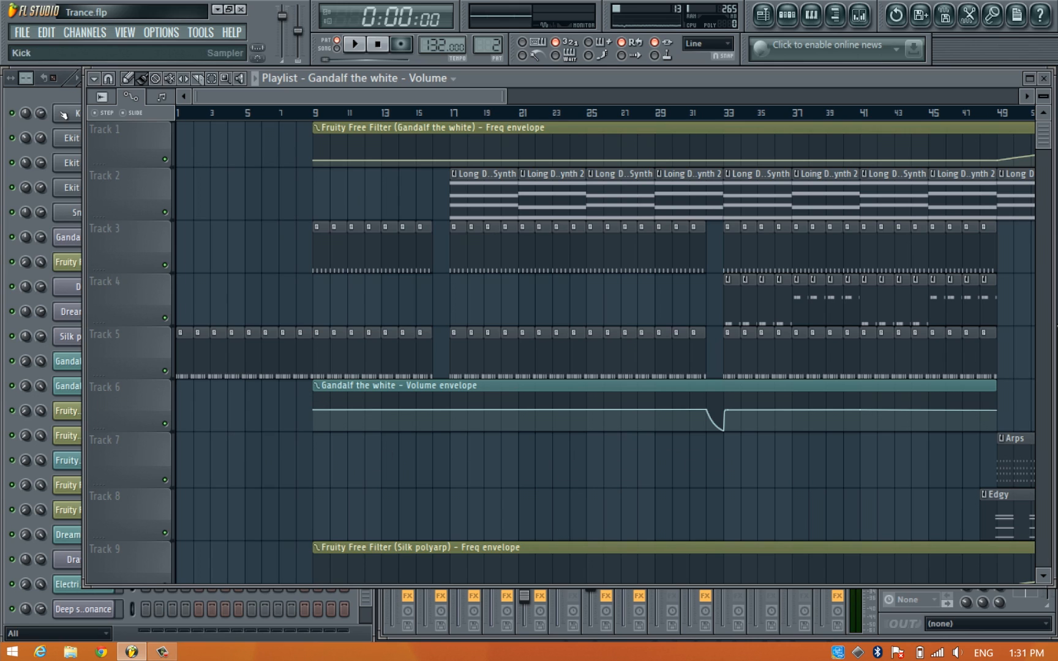
Bring the step sequencer forward, switch to the Drum FX pattern and start playback.
click(55, 90)
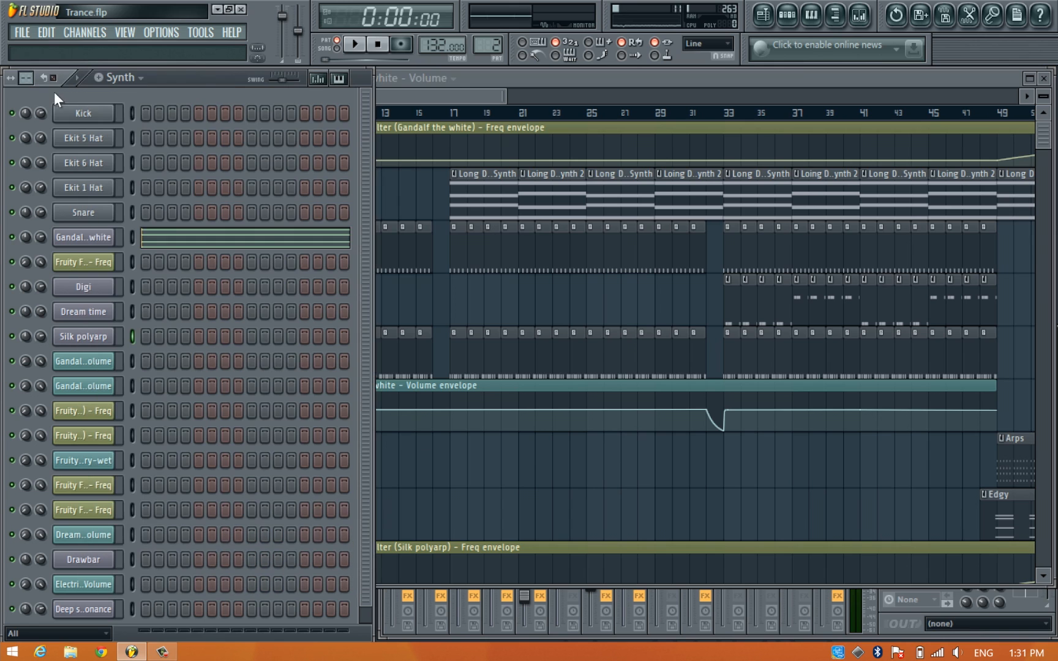
click(123, 77)
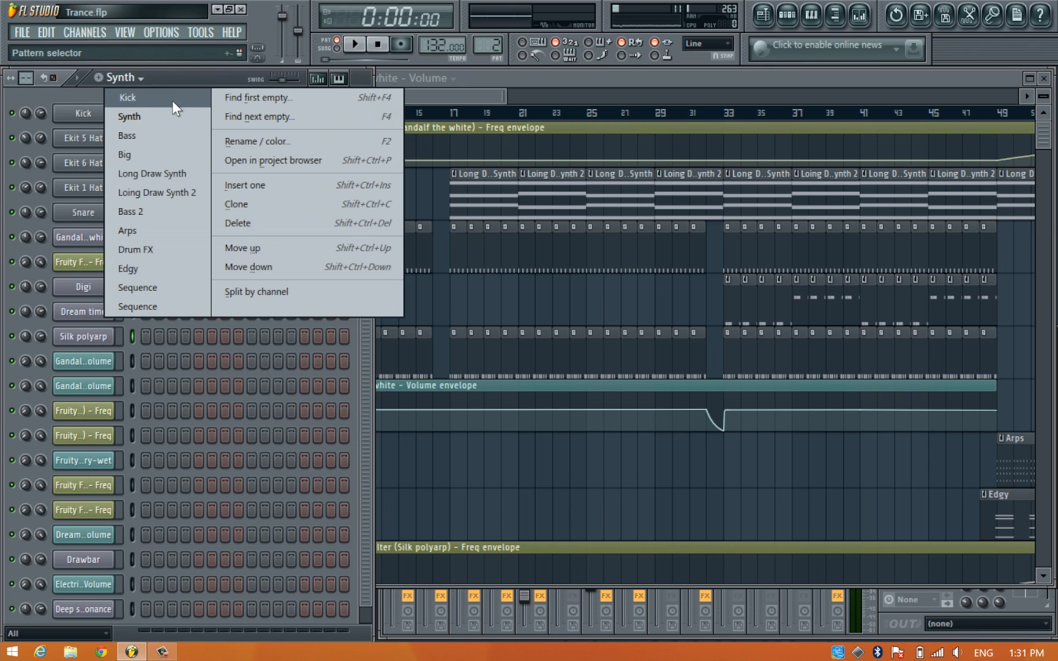
click(171, 247)
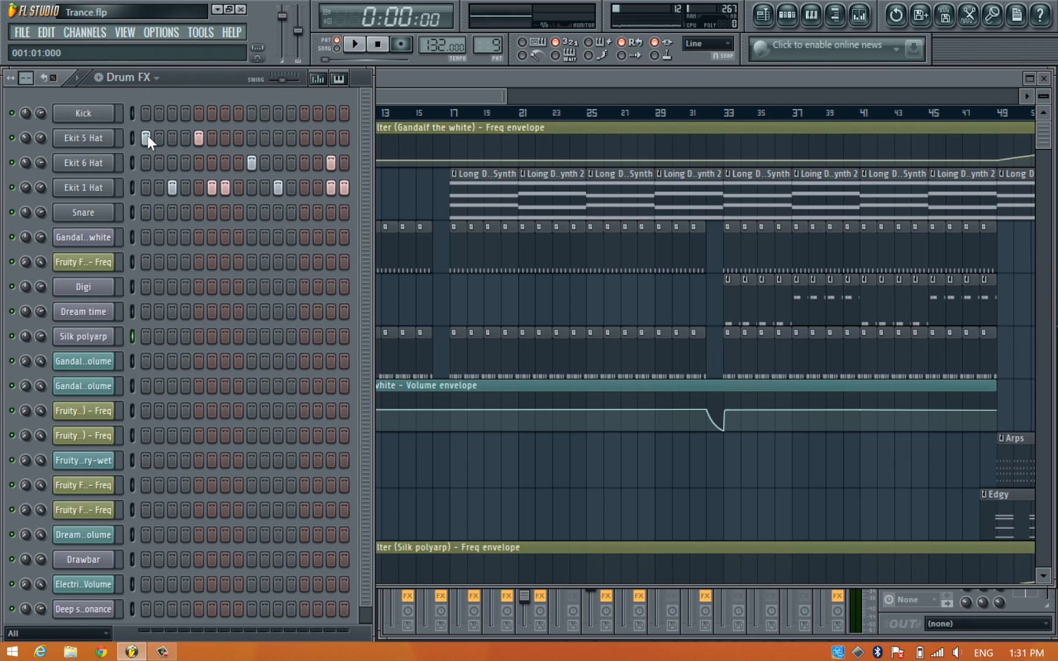
key(space)
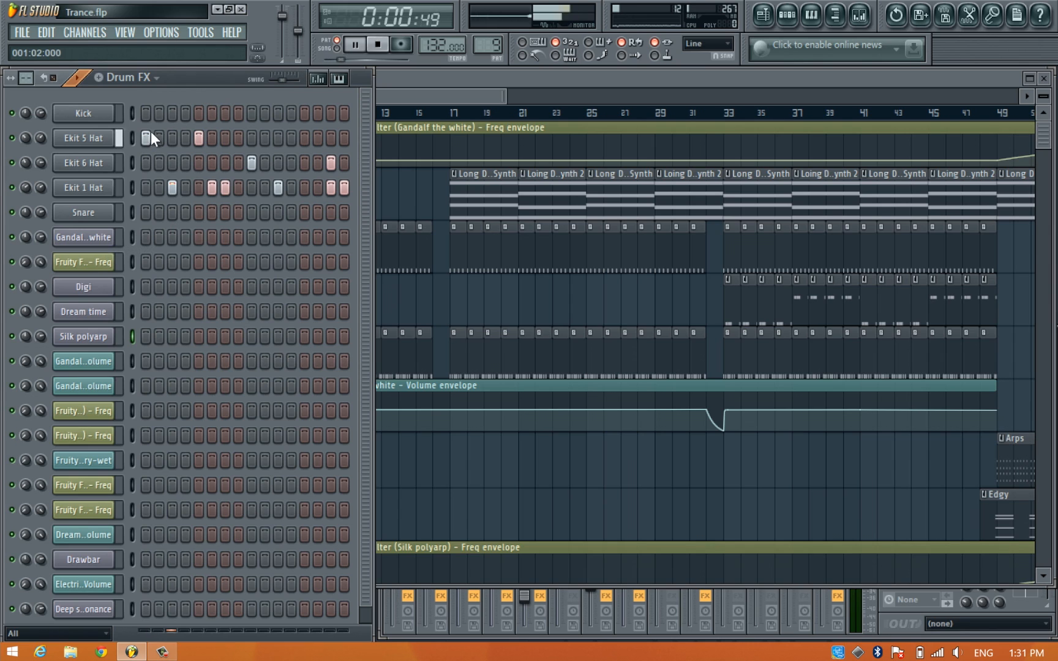
Turn off steps 1 and 5 of Ekit 5 Hat and step 9 of Ekit 6 Hat during playback, and turn them back on.
click(197, 137)
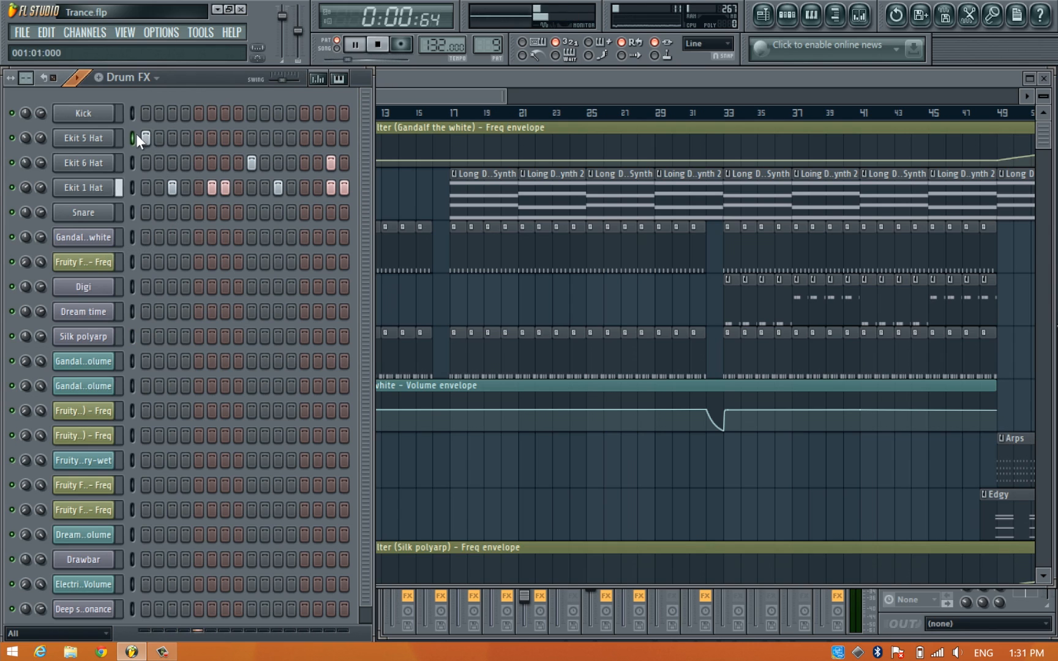
click(251, 162)
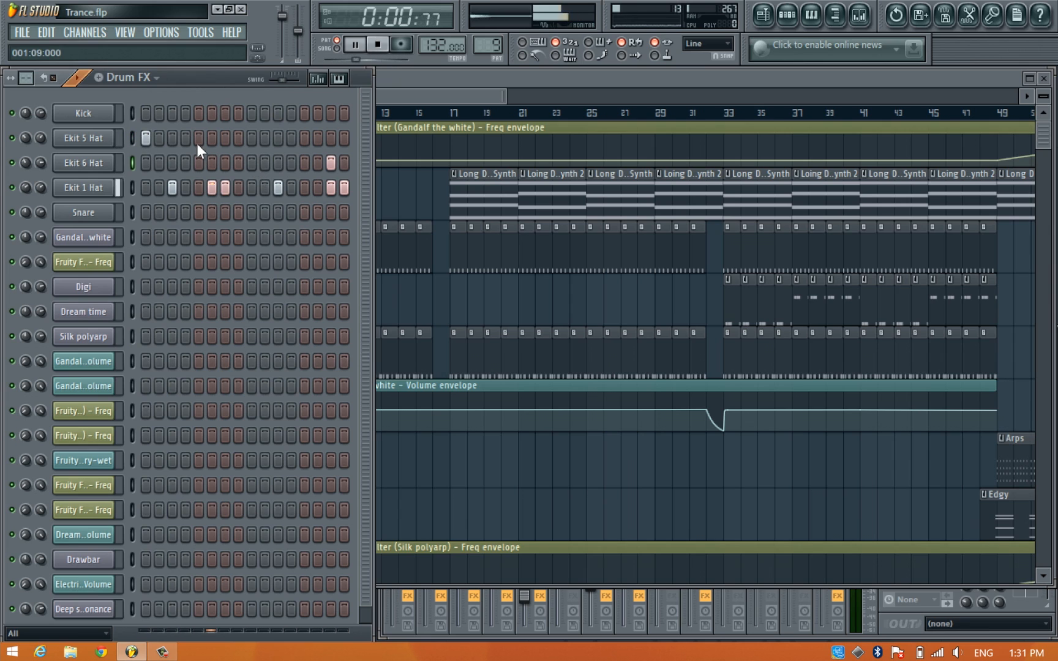
click(145, 135)
click(145, 136)
click(148, 140)
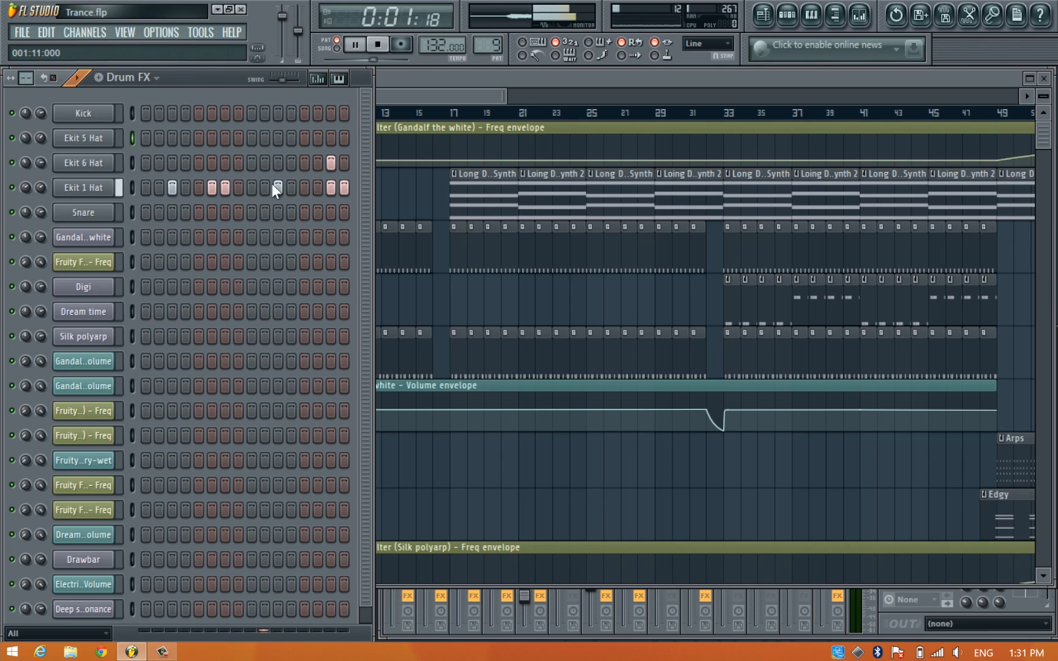
click(250, 161)
click(145, 136)
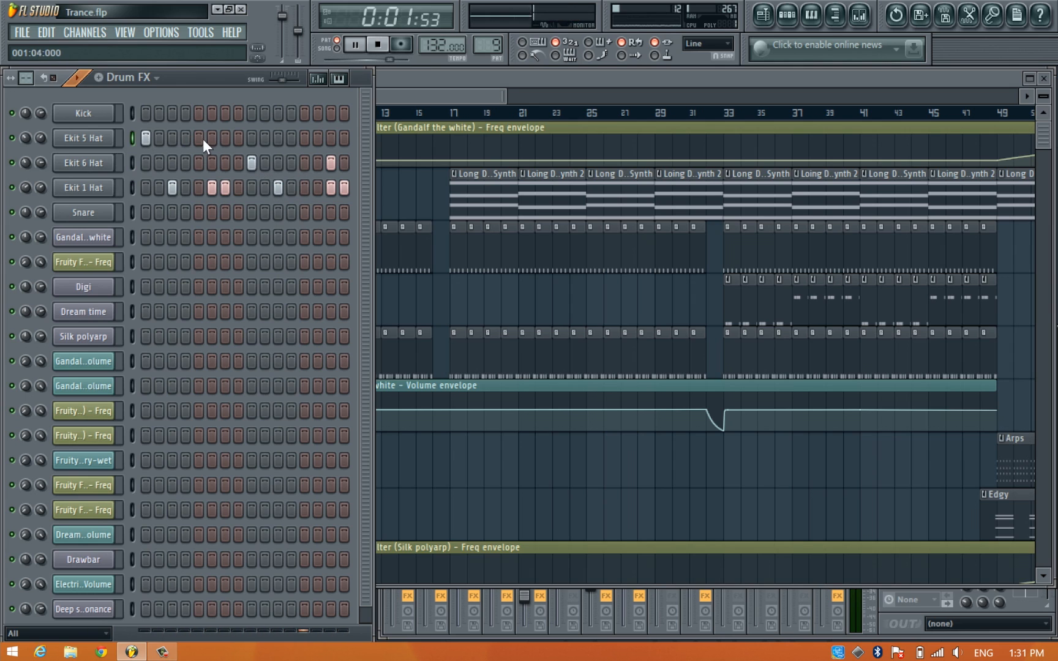
click(199, 138)
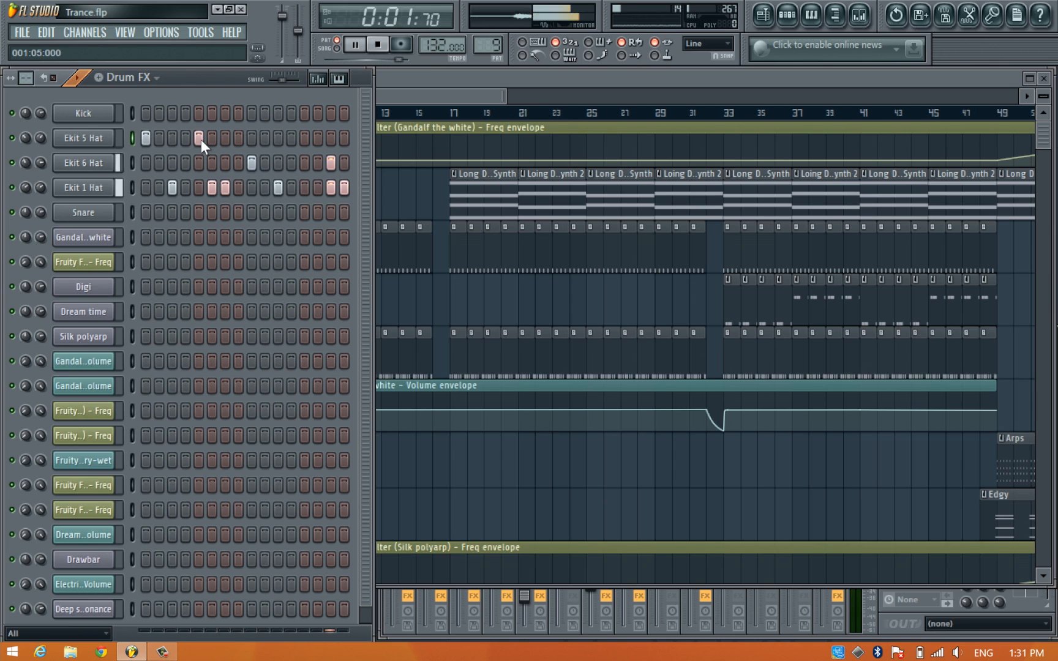
Fill steps 2 to 14 of the Ekit 5 Hat row, and clear all of them again except step 5.
drag(158, 134, 318, 141)
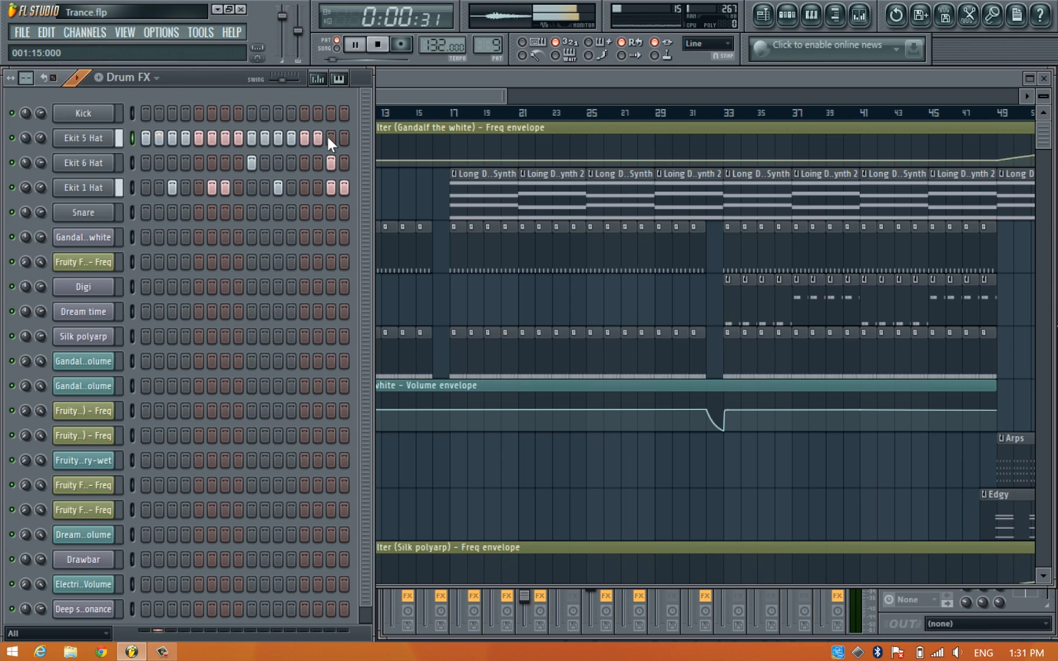
right_click(316, 136)
right_click(305, 135)
right_click(290, 135)
right_click(279, 135)
right_click(264, 135)
right_click(251, 135)
right_click(238, 136)
right_click(224, 133)
right_click(212, 132)
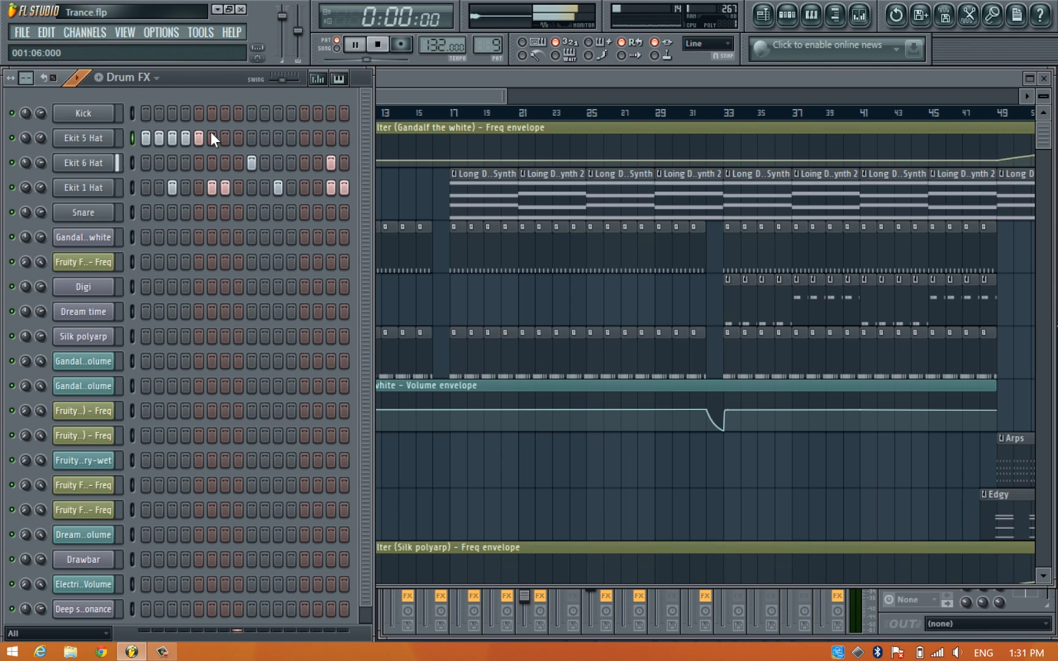
right_click(185, 133)
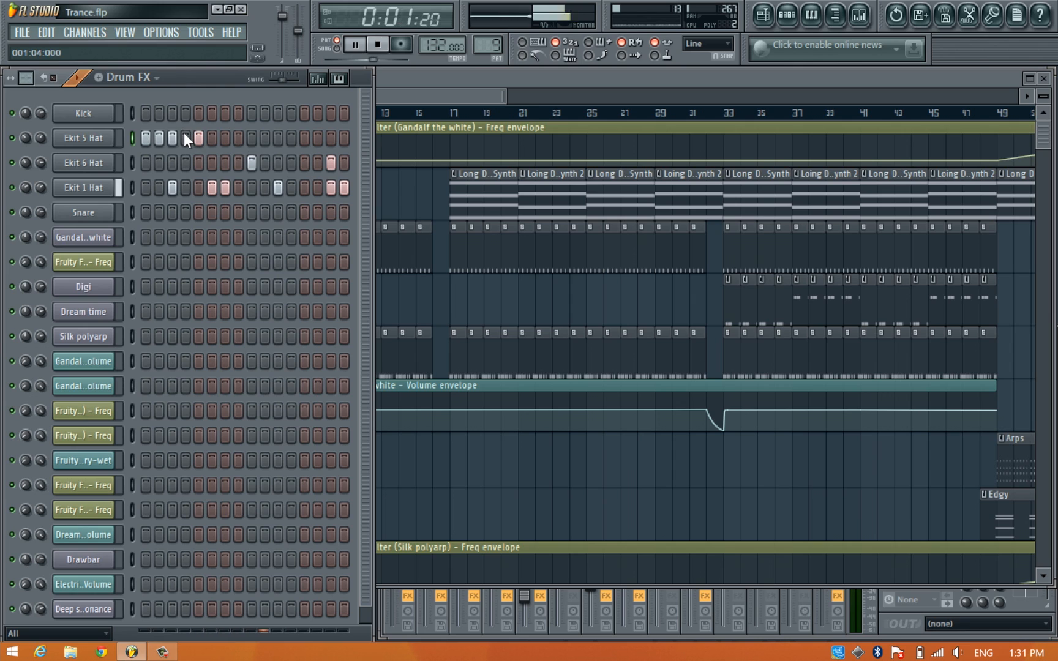
right_click(170, 133)
right_click(158, 133)
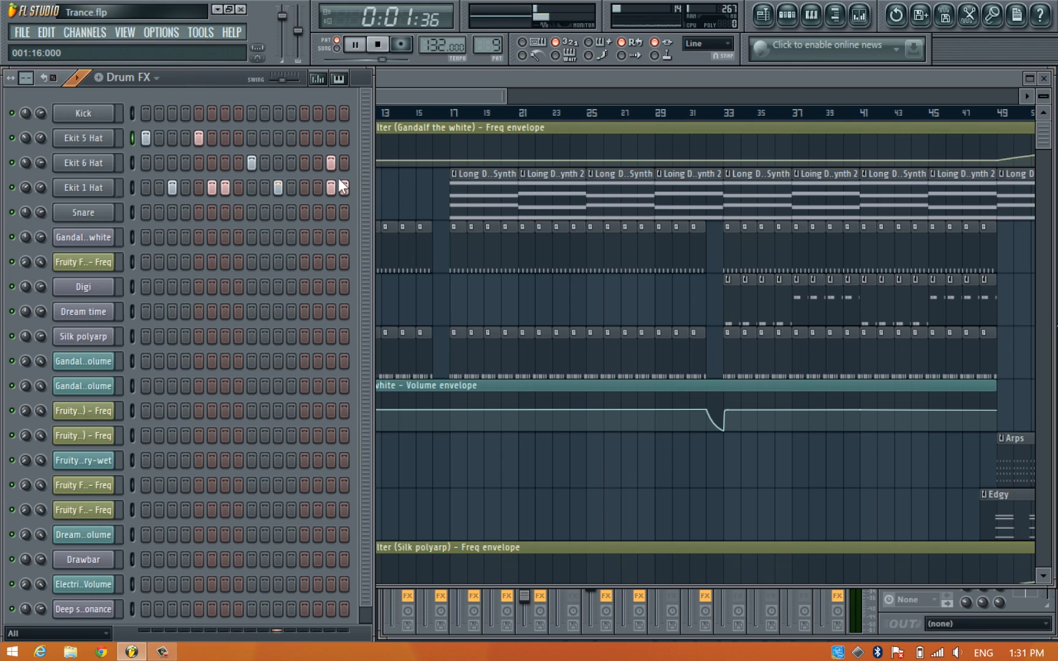
Bring the Playlist forward, show the Mixer over it, and compare the effects on the Kick and Gandalf the white tracks.
click(453, 73)
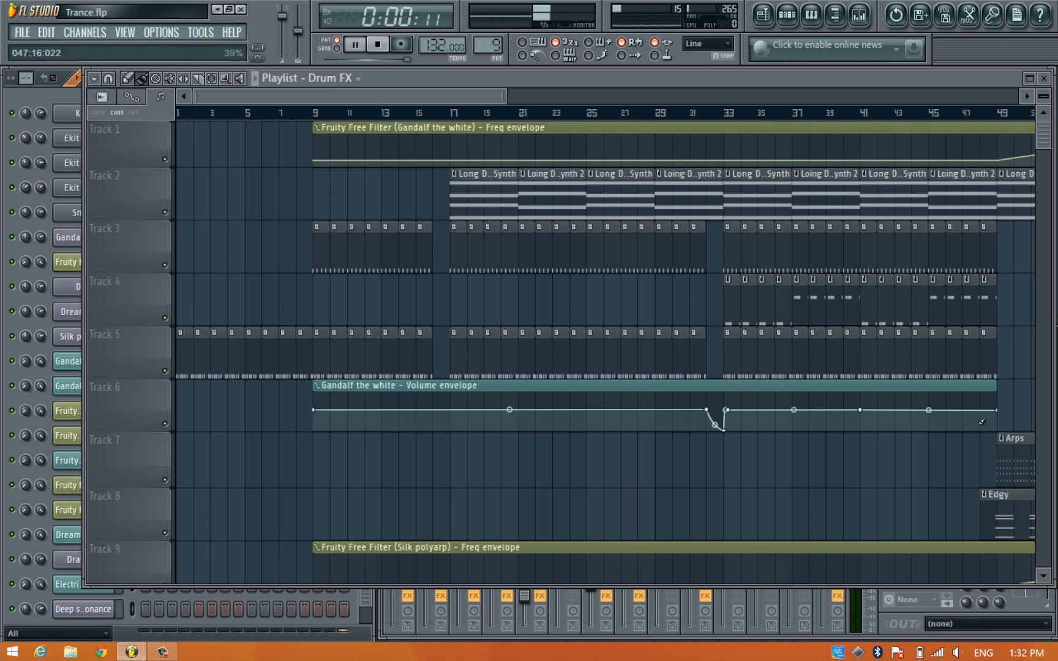
key(F9)
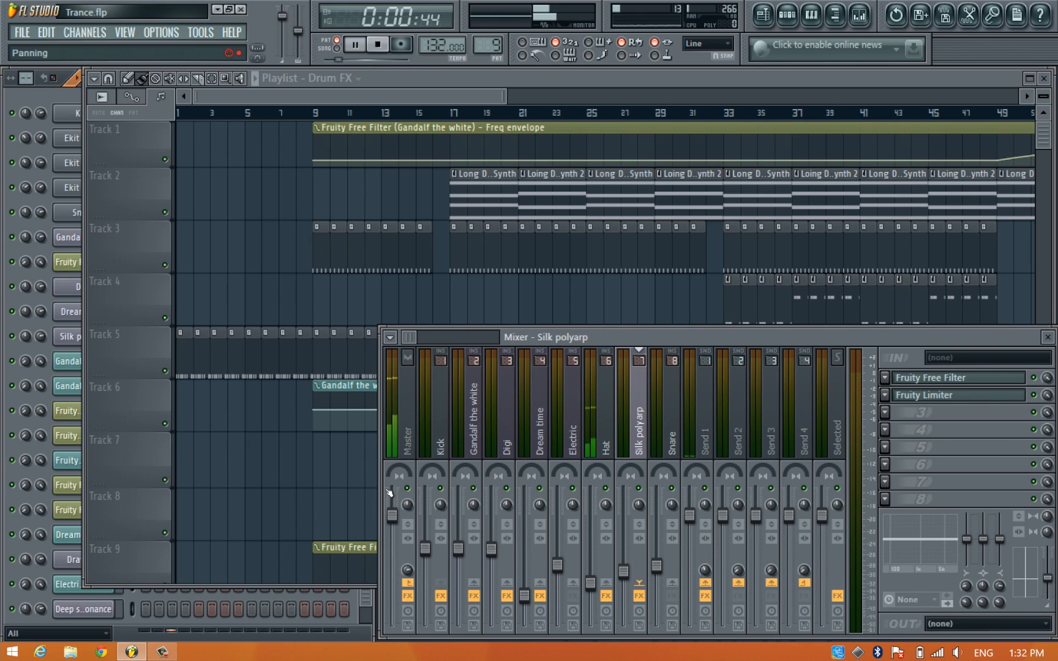
click(441, 444)
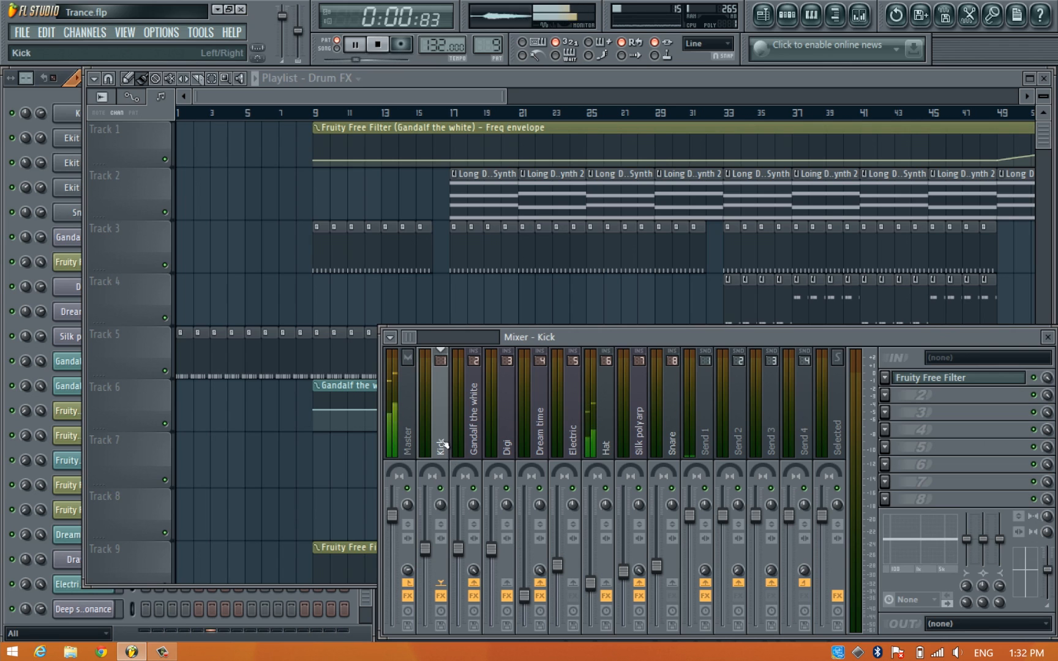
click(473, 433)
click(441, 425)
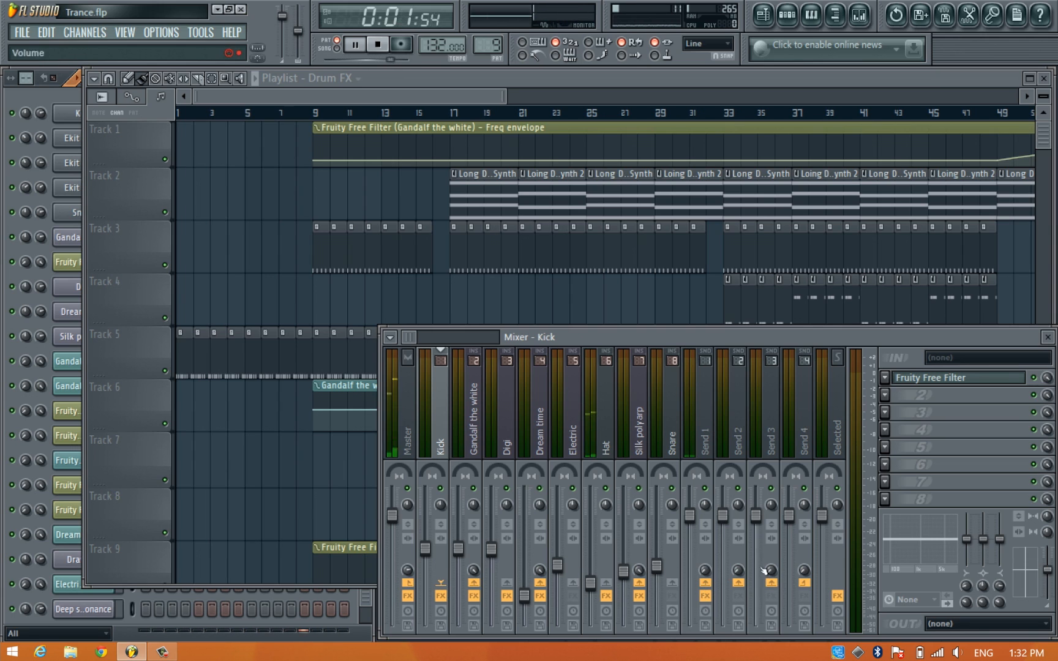
click(476, 434)
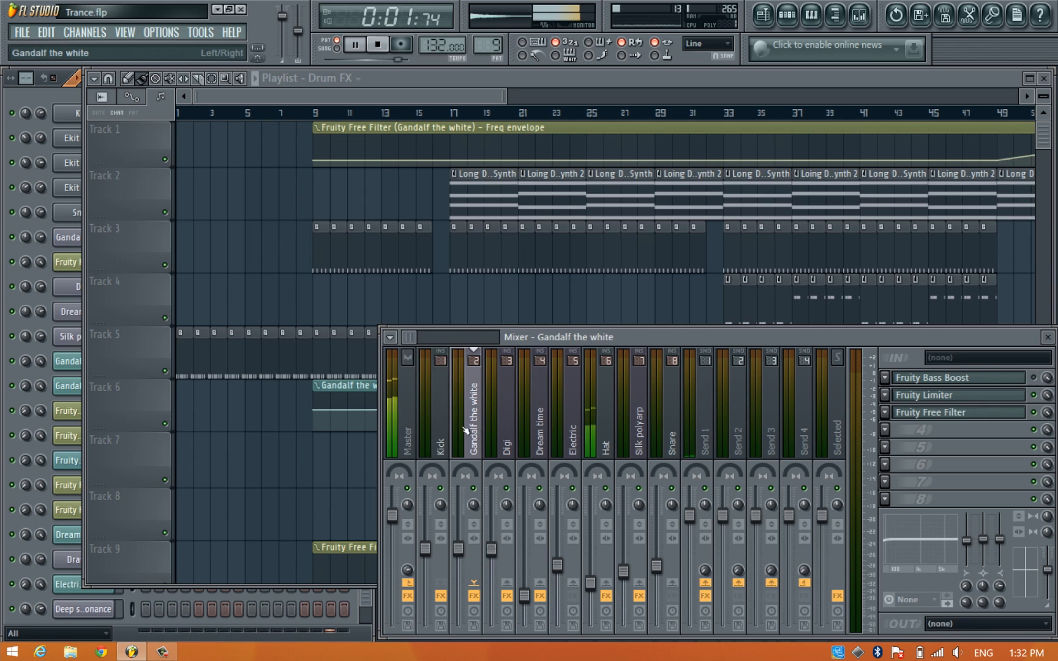
click(445, 427)
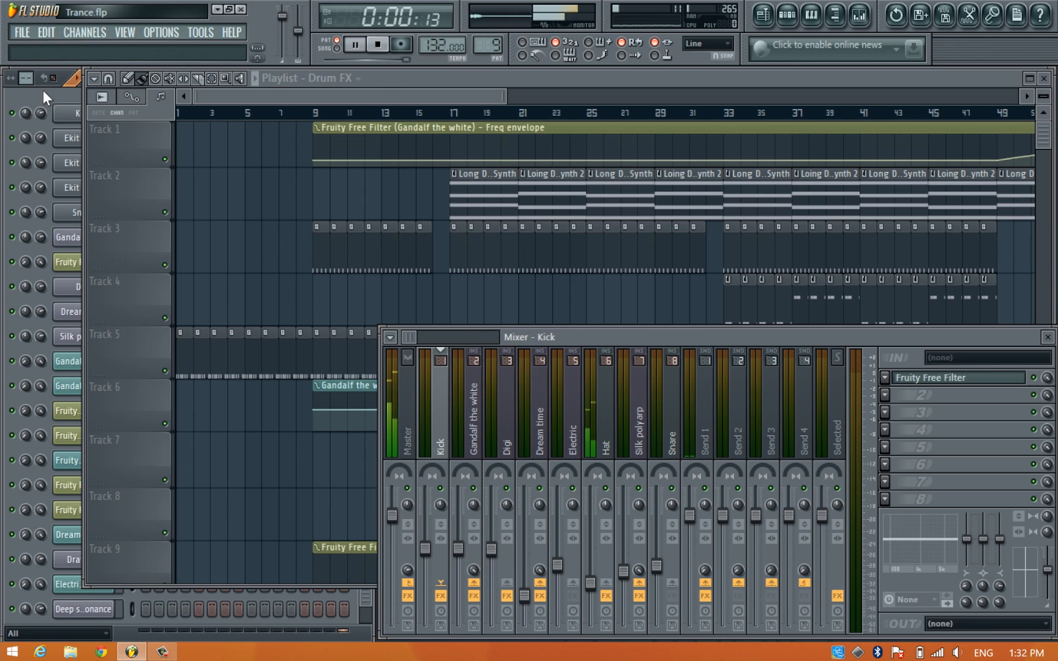
Switch the step sequencer to the Kick pattern and bring the Mixer back to the front.
click(47, 90)
click(151, 77)
click(154, 102)
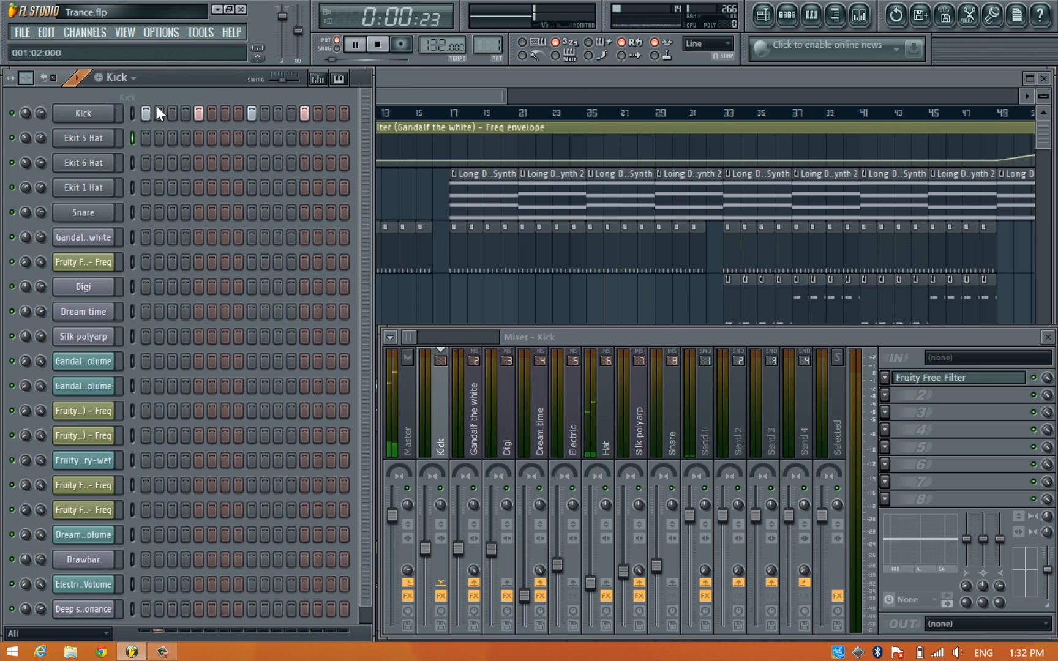
click(559, 74)
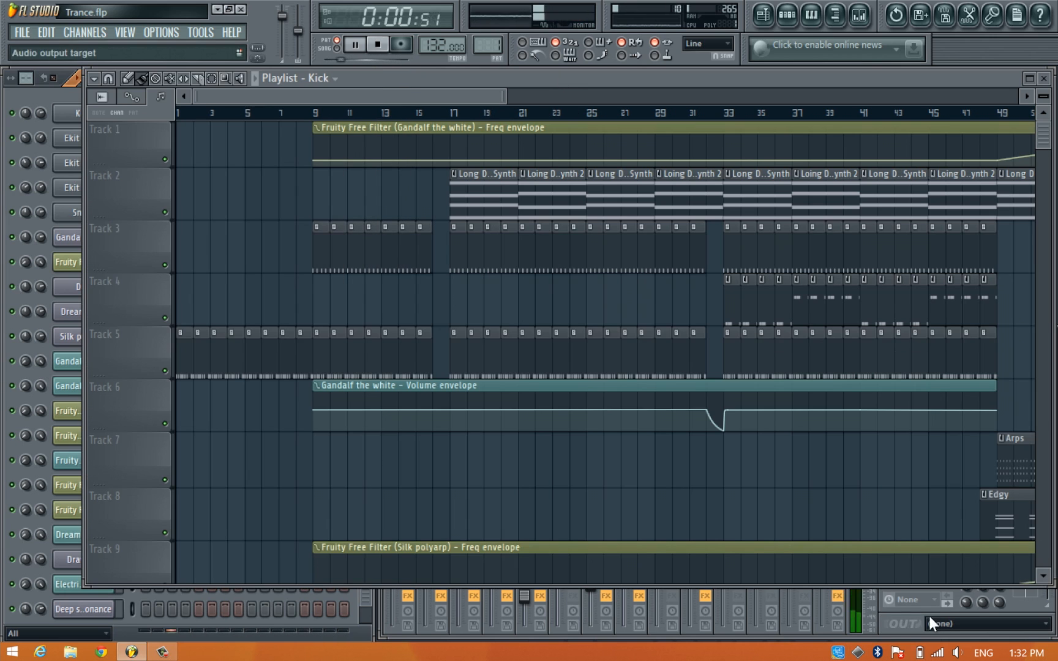
click(910, 623)
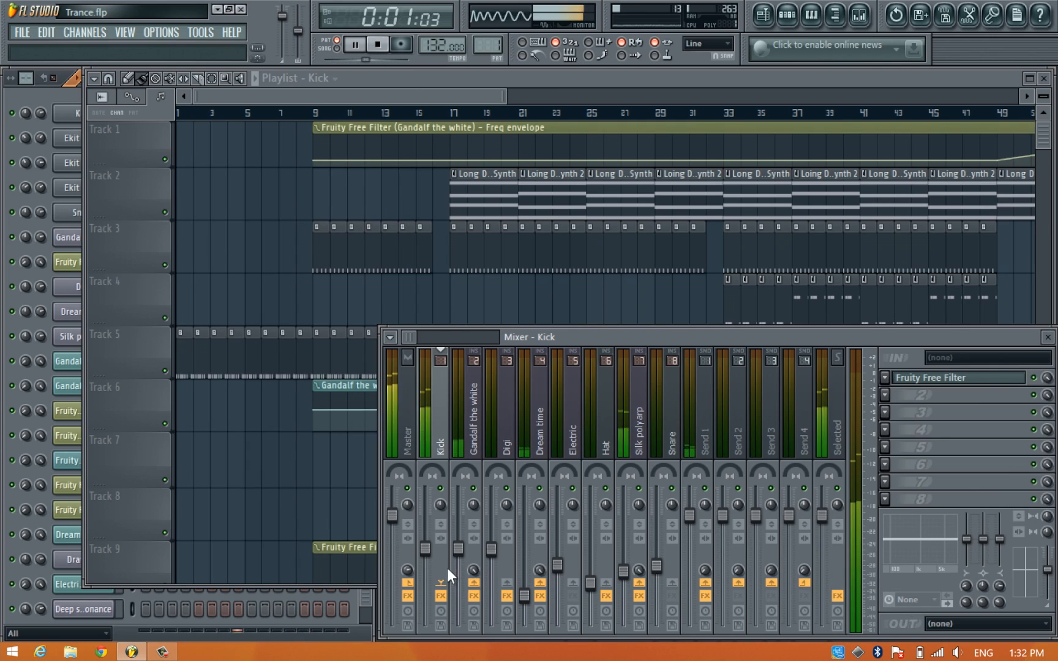
Examine the sidechain routing options and the send level from the Kick track to Gandalf the white.
click(476, 435)
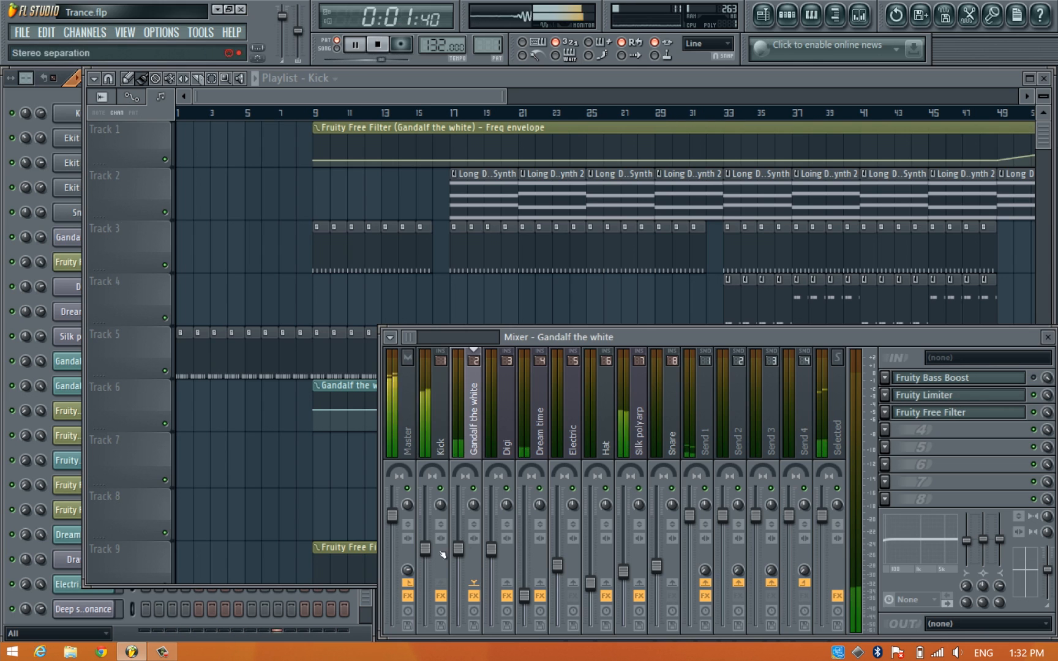
click(439, 428)
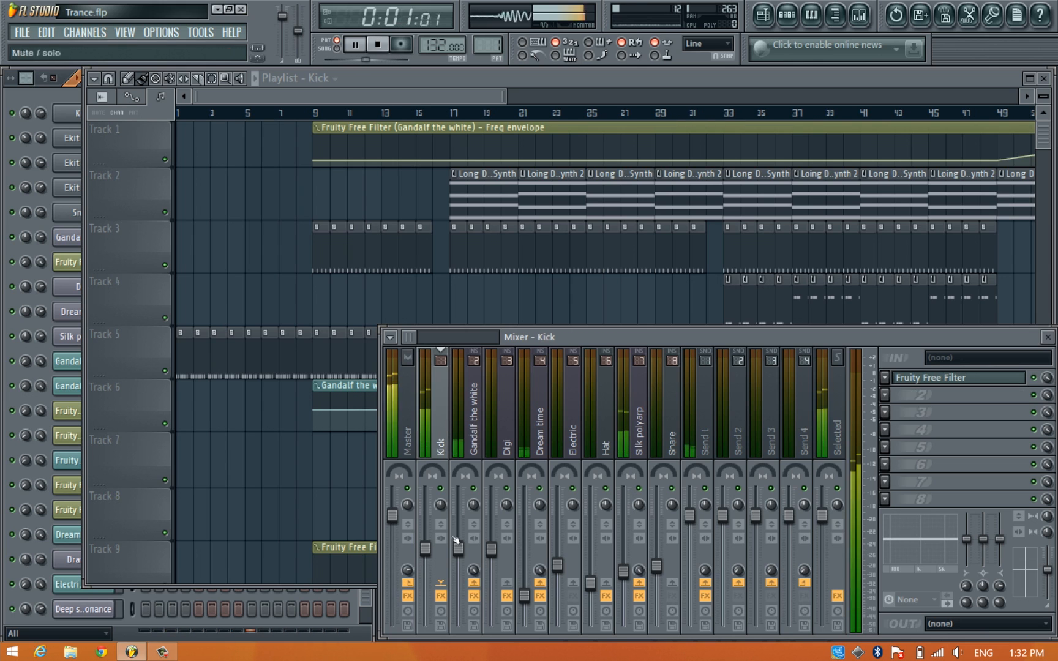
right_click(475, 587)
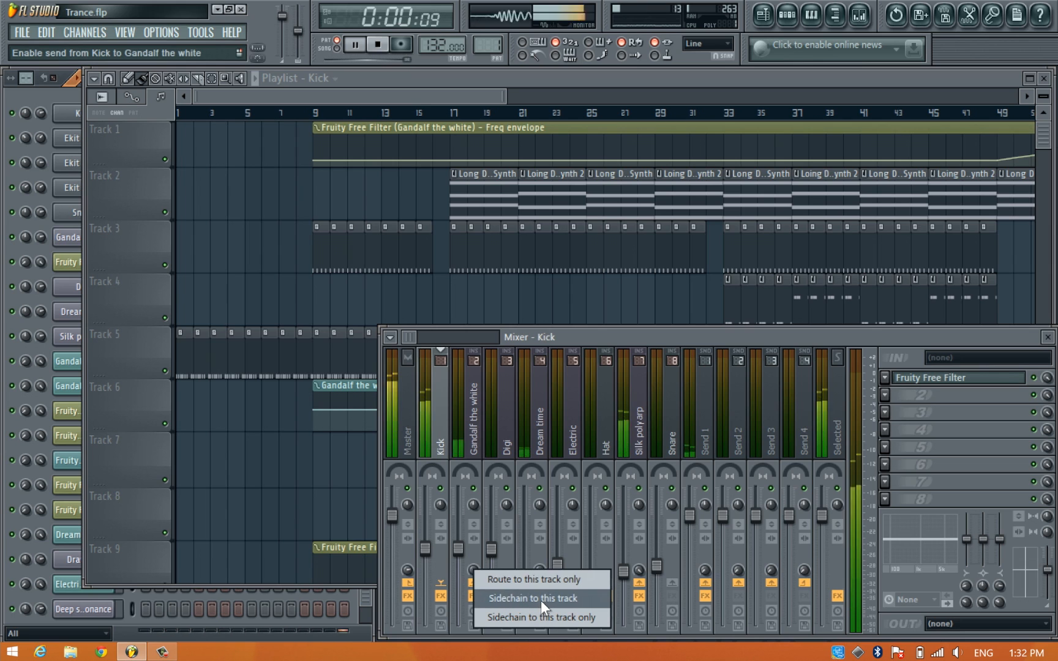
click(477, 432)
click(445, 432)
drag(474, 568, 465, 462)
drag(459, 582, 437, 496)
Open the Fruity Limiter on Gandalf the white and raise the Kick track's send level to that track.
click(474, 422)
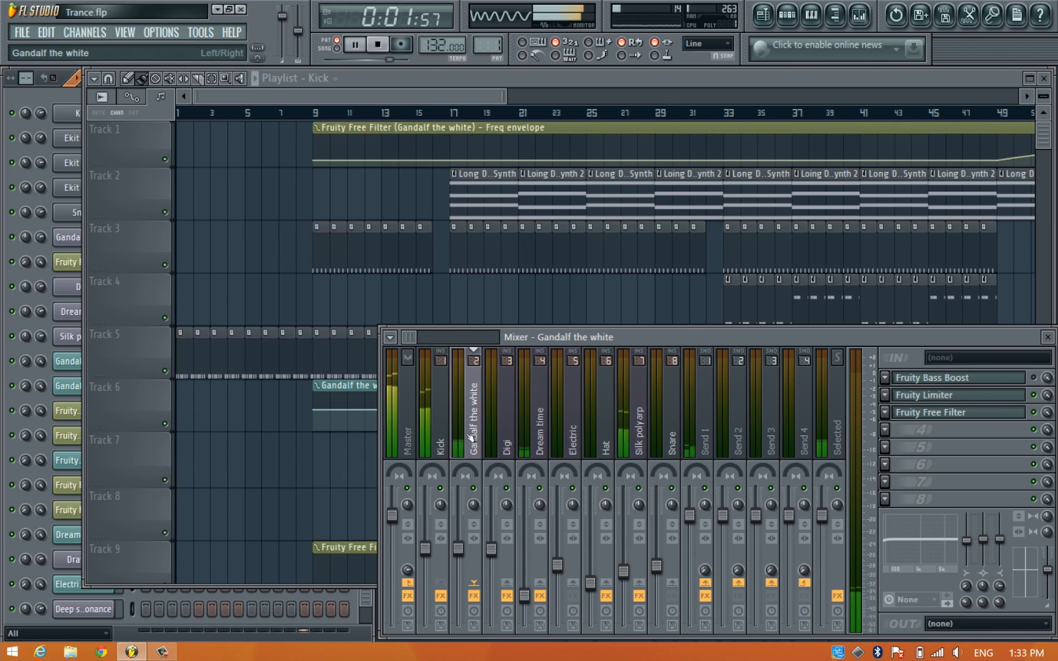
click(949, 397)
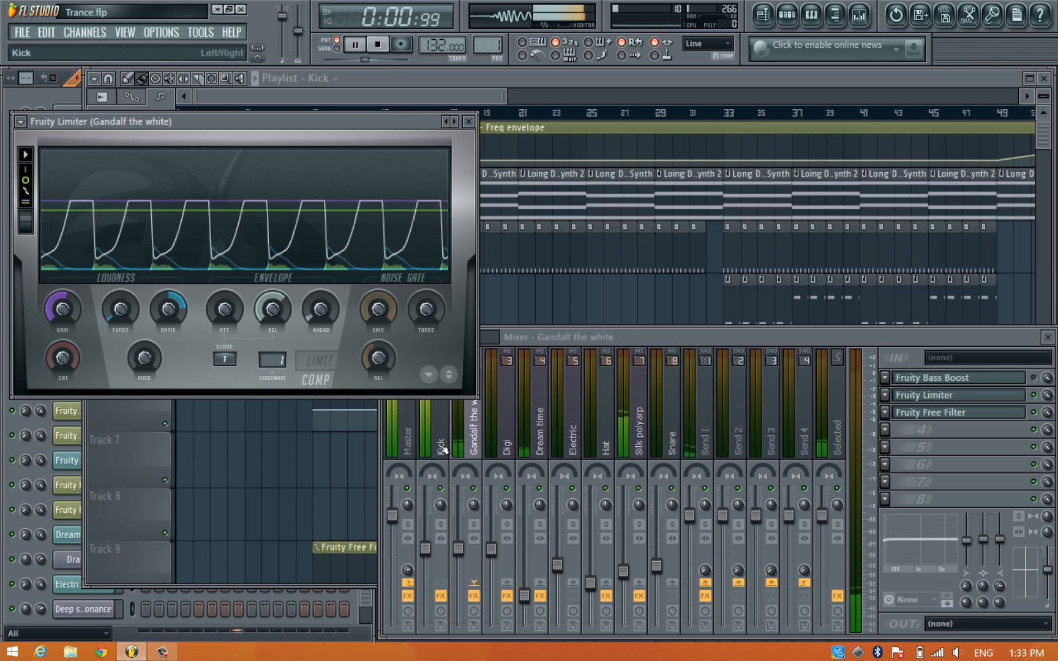
click(438, 480)
drag(474, 572, 476, 19)
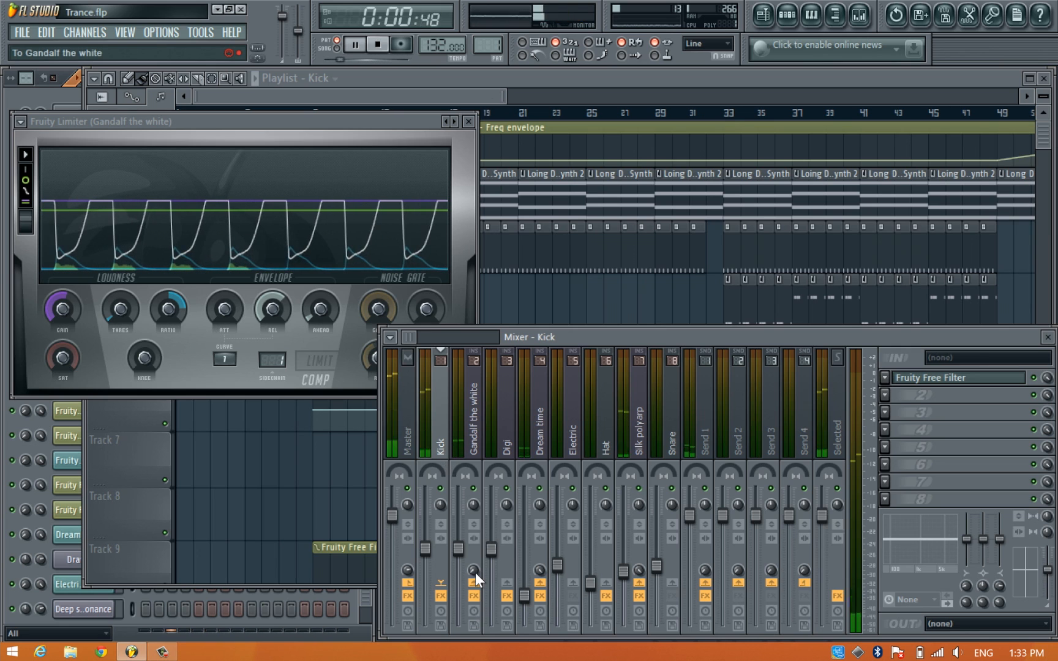
Lower Gandalf the white's volume fader slightly and close its Fruity Limiter window.
click(464, 551)
drag(458, 548, 458, 553)
click(440, 445)
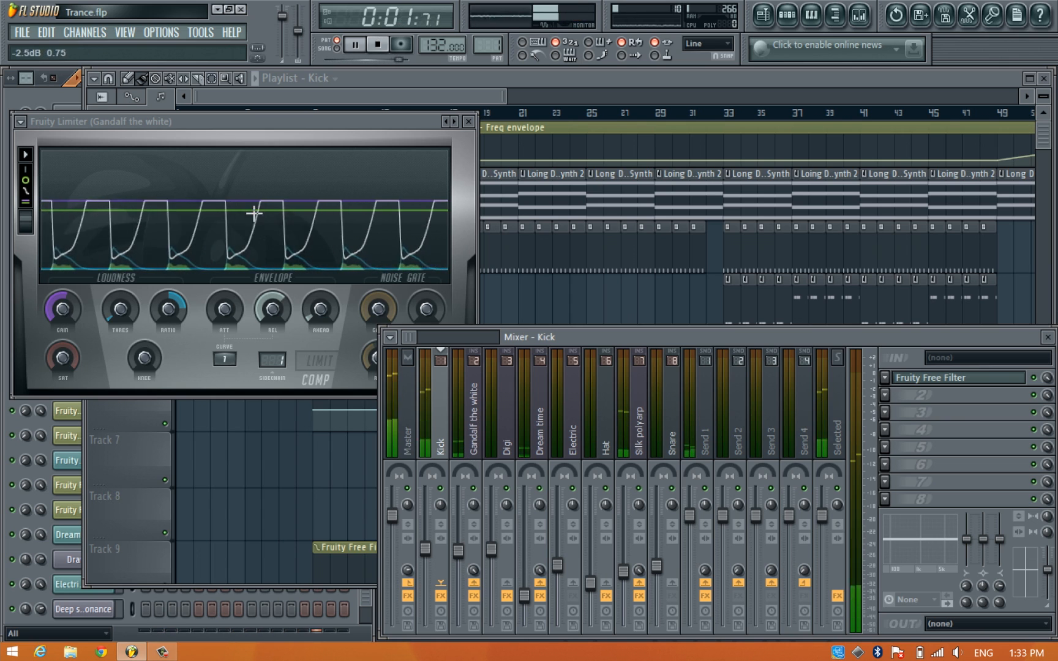
click(468, 122)
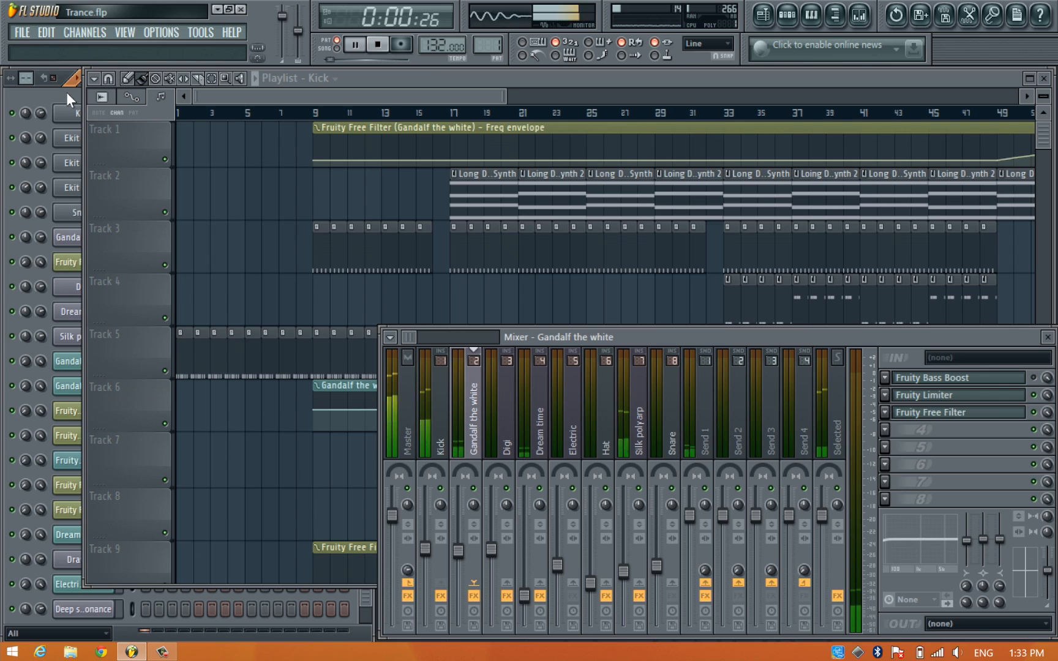
Bring the step sequencer forward beside the Mixer and inspect the effect slots of the Master and Snare tracks.
click(39, 96)
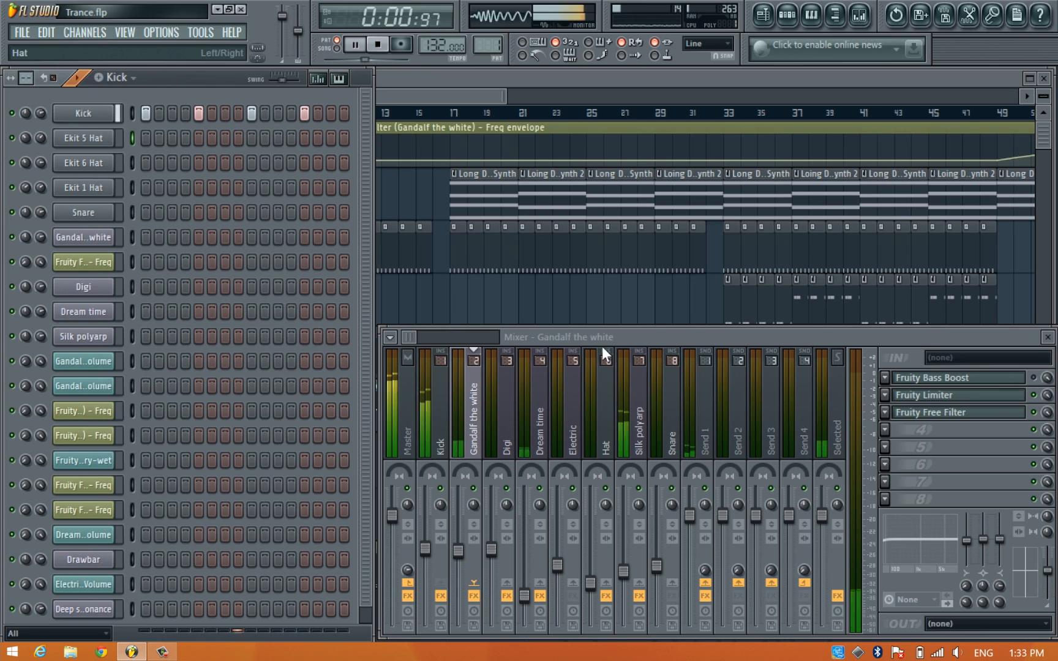
click(407, 427)
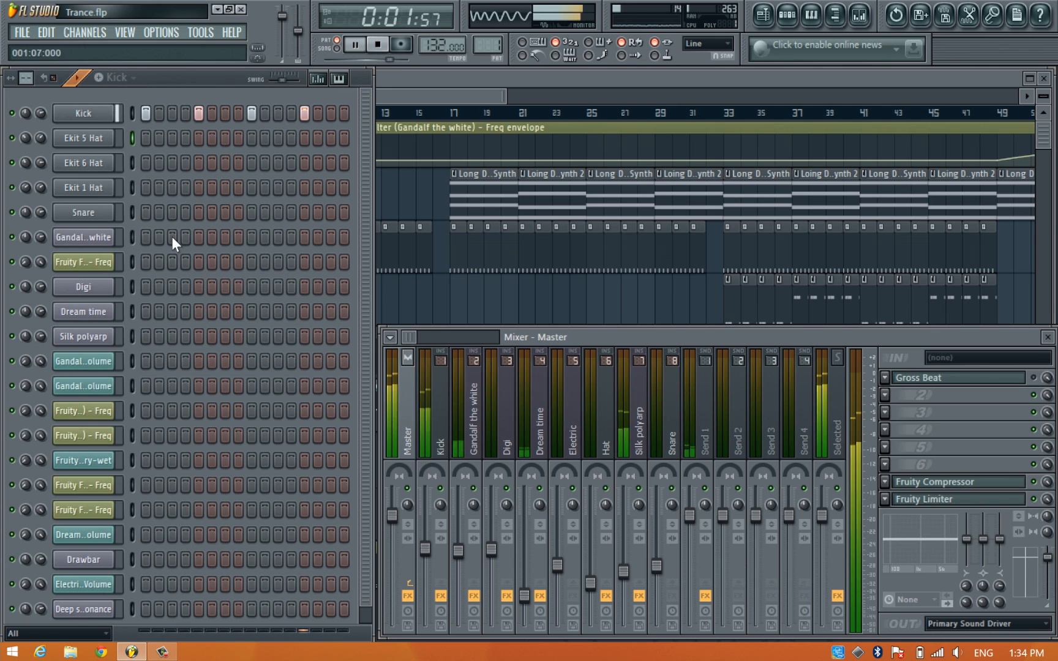
click(673, 441)
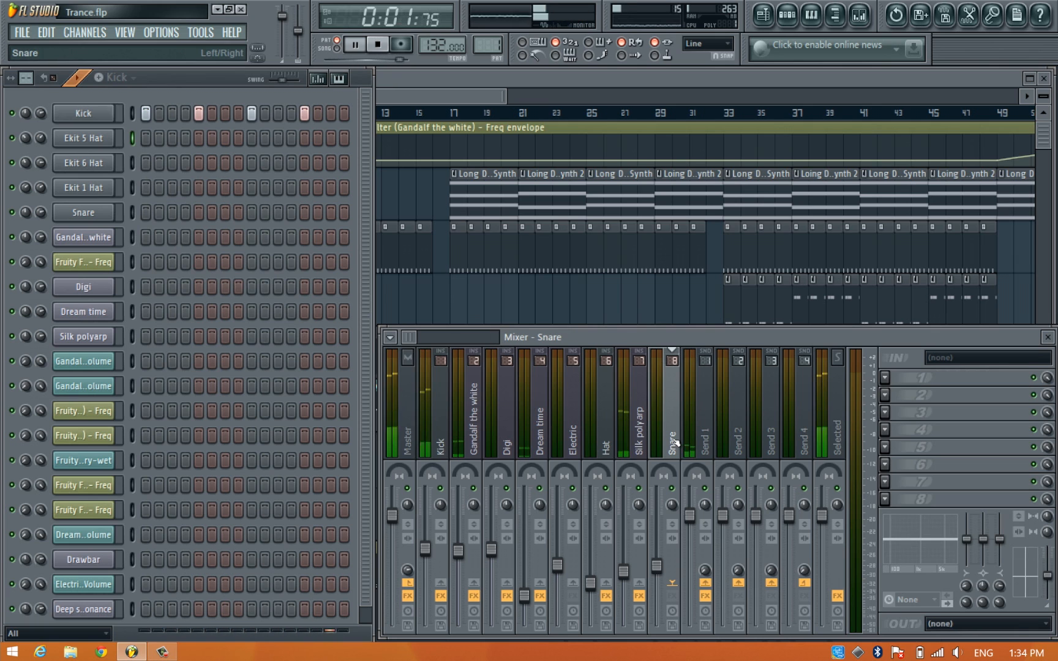
Link the Silk polyarp channel to Insert 9 in the Mixer and lower that track's volume fader to minimum.
drag(407, 336, 411, 336)
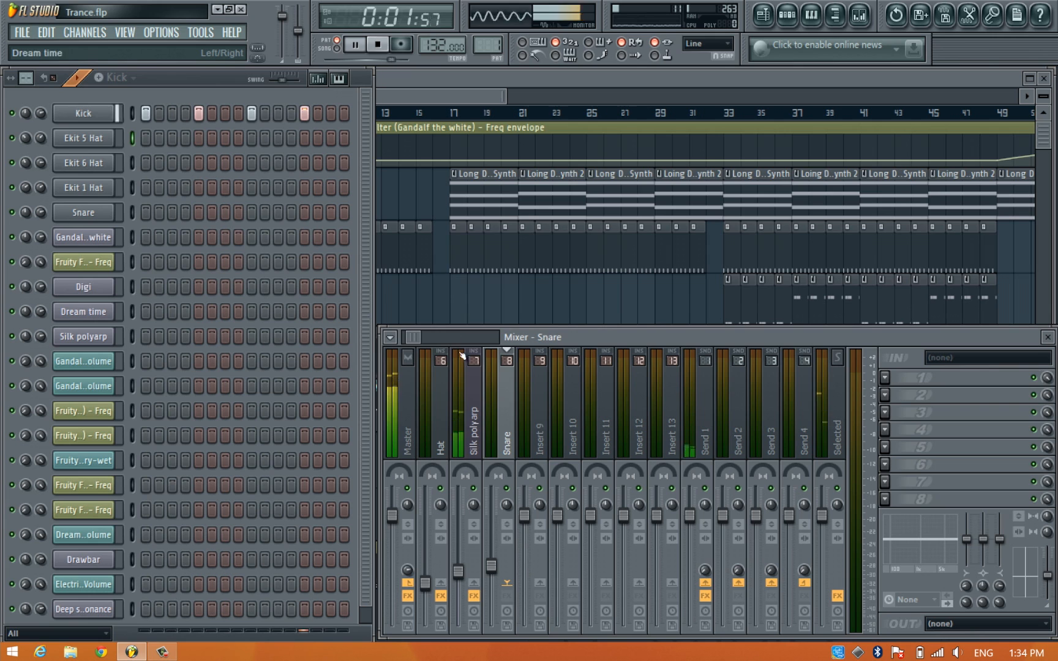
click(539, 435)
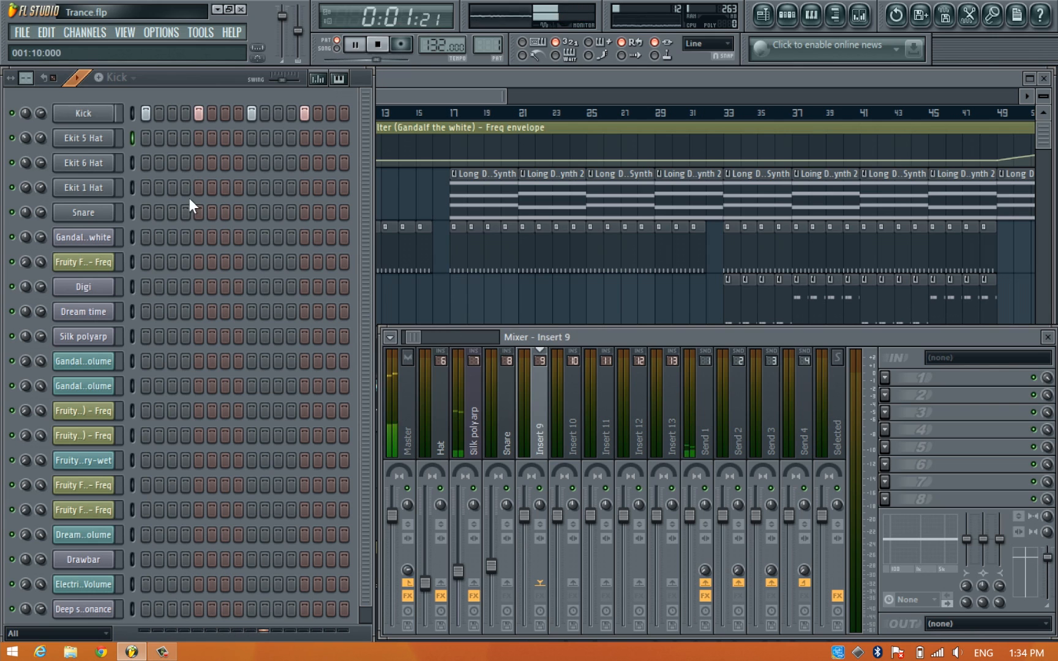
click(102, 337)
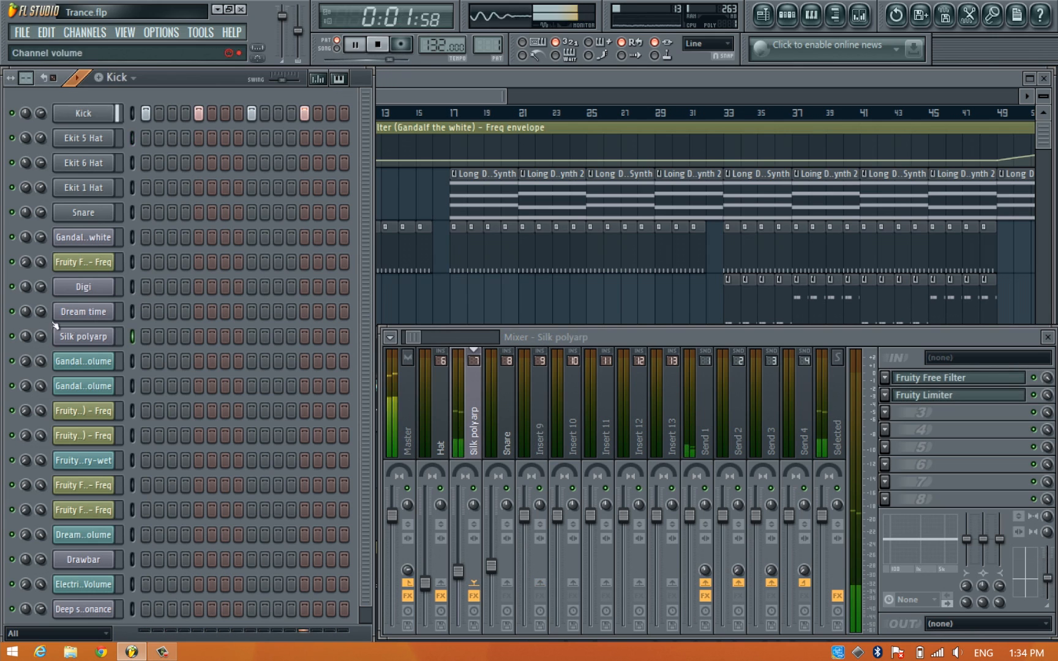
click(537, 434)
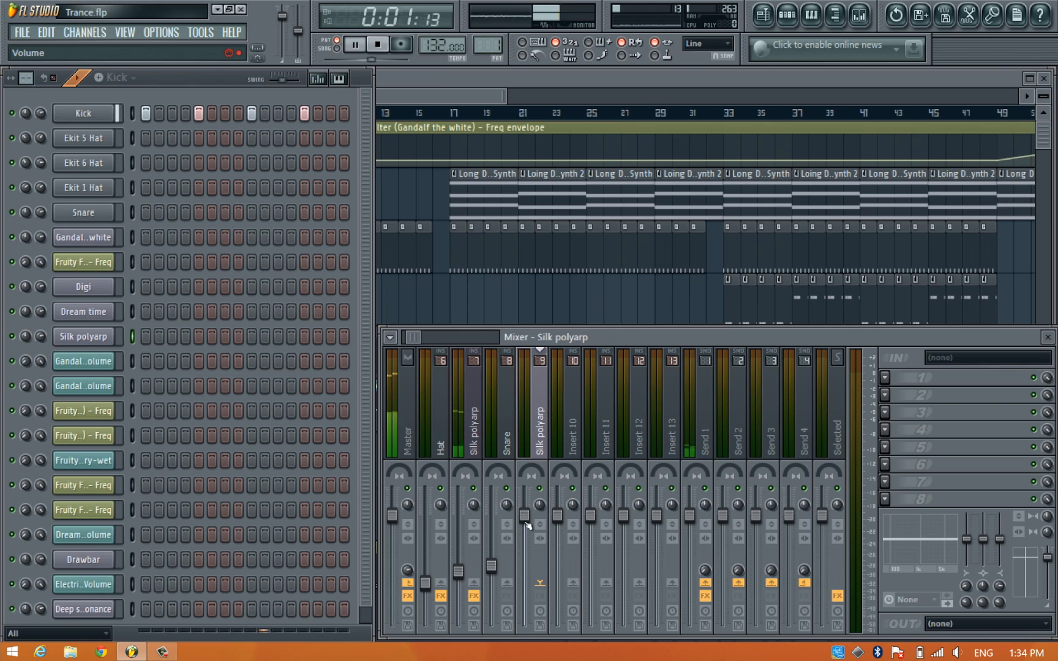
drag(525, 516, 525, 621)
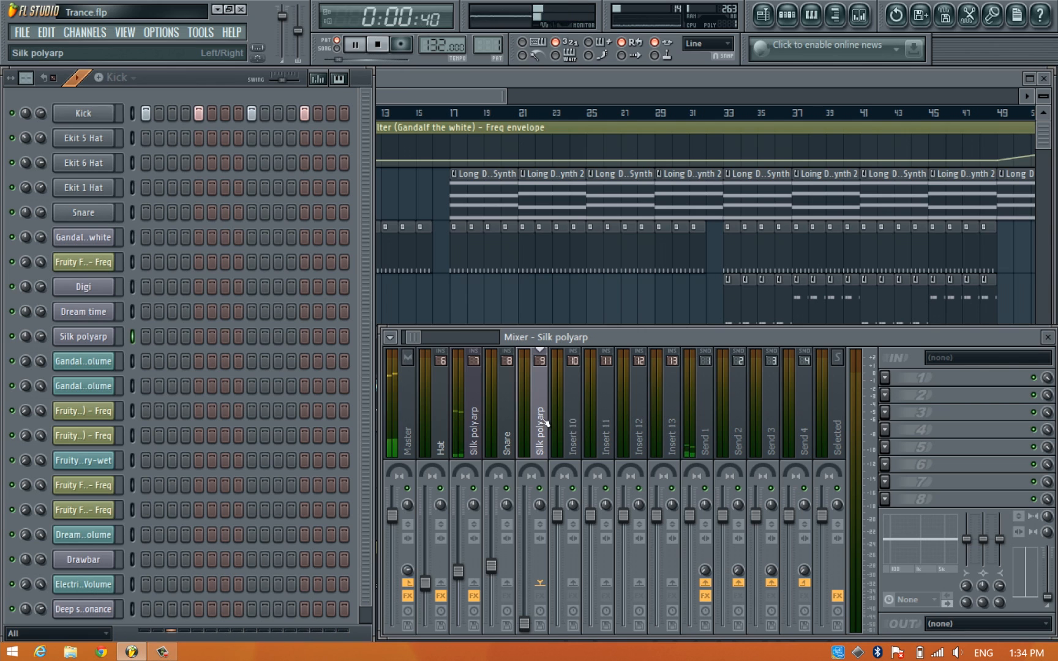
Inspect the effects on the Gandalf the white, Digi and Dream time mixer tracks.
drag(420, 340, 412, 334)
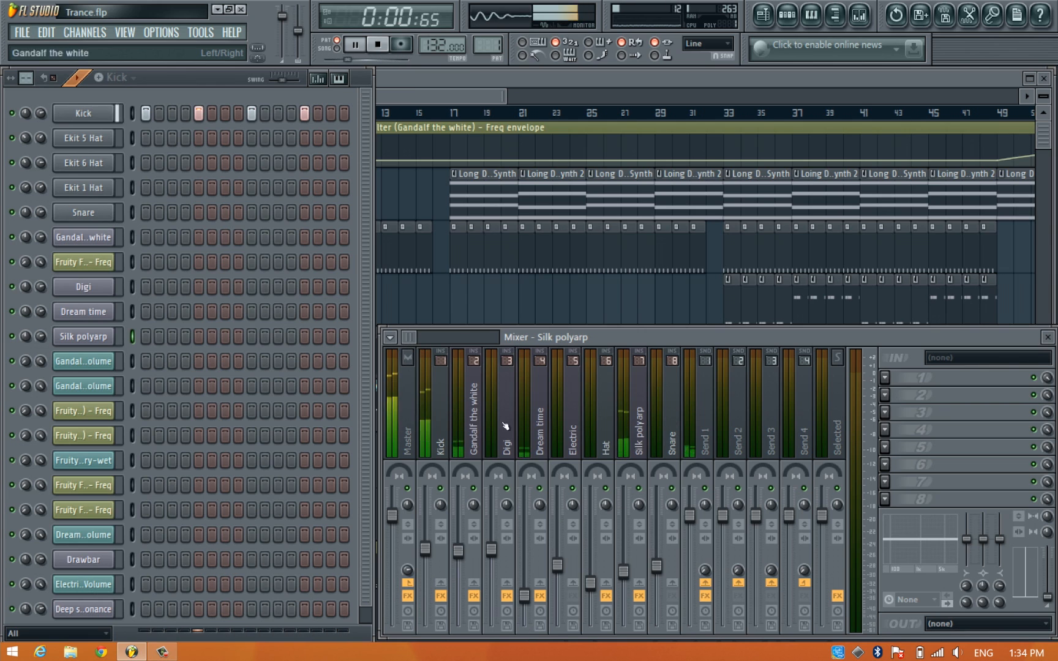
click(472, 436)
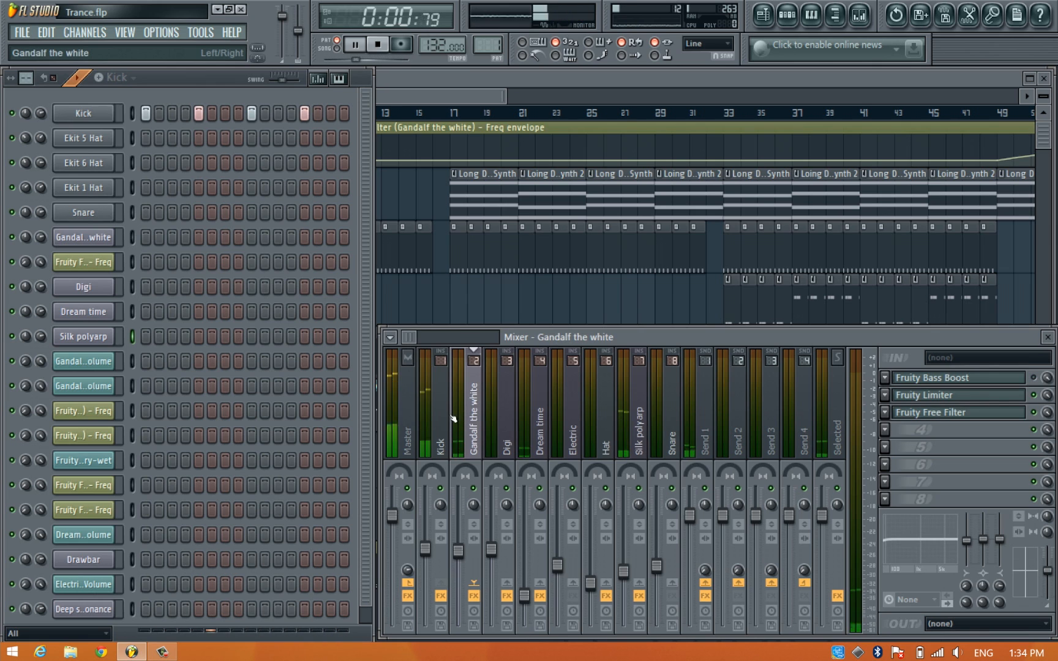
click(516, 426)
click(482, 430)
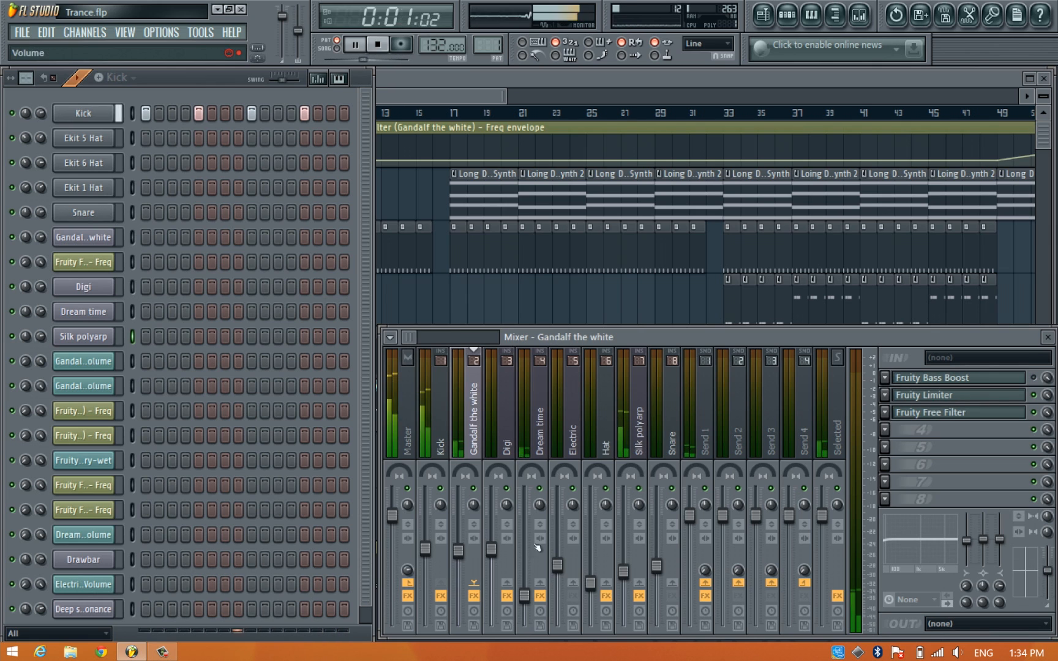
click(538, 435)
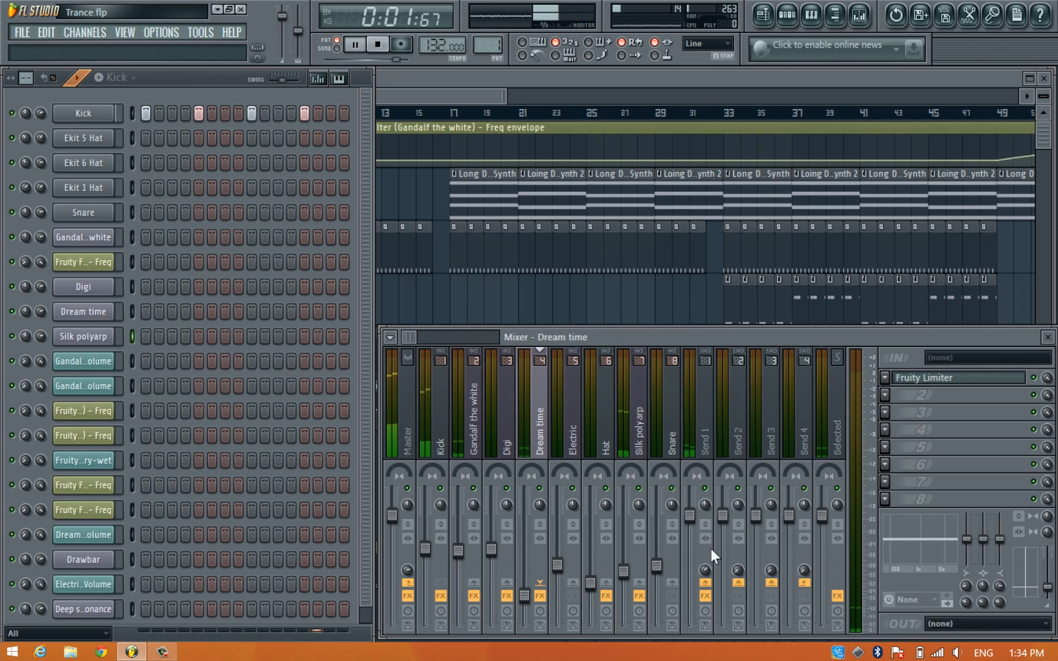
Cut the low band of the Send 1 track's equalizer and move it to a higher frequency.
click(704, 436)
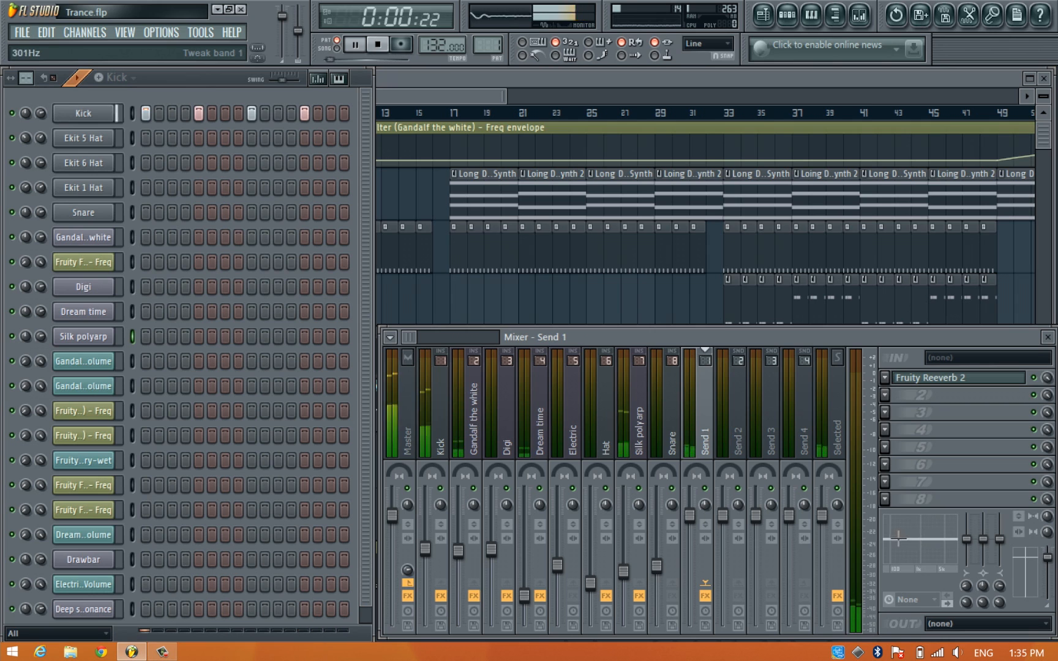
drag(893, 539, 935, 560)
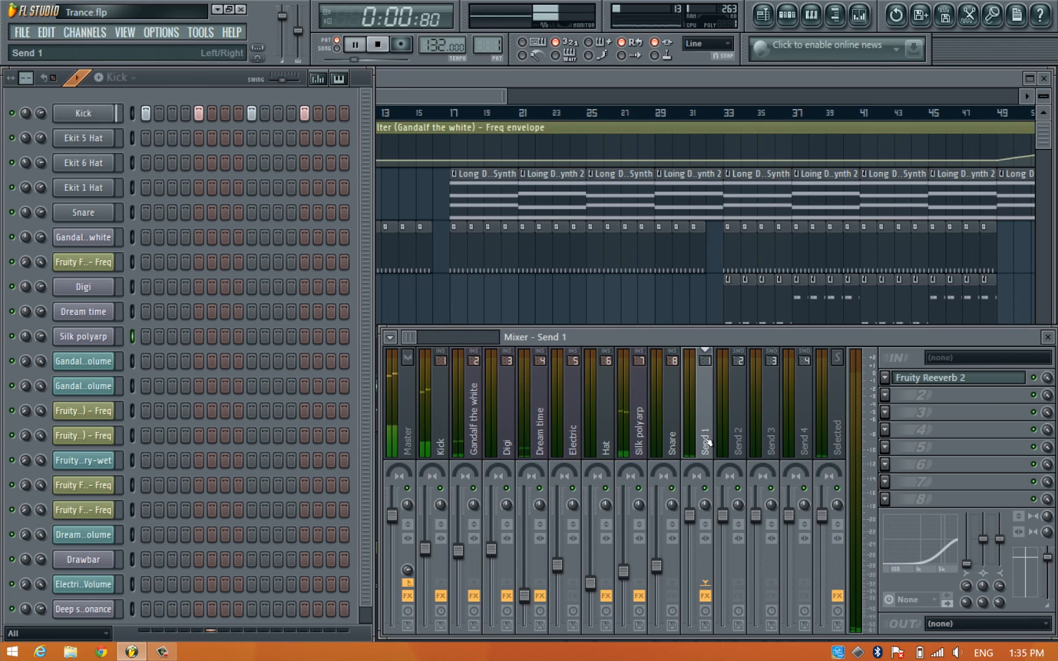
Reduce the low-cut frequency of the Send 1 track's equalizer and select the Master track.
drag(939, 562, 843, 545)
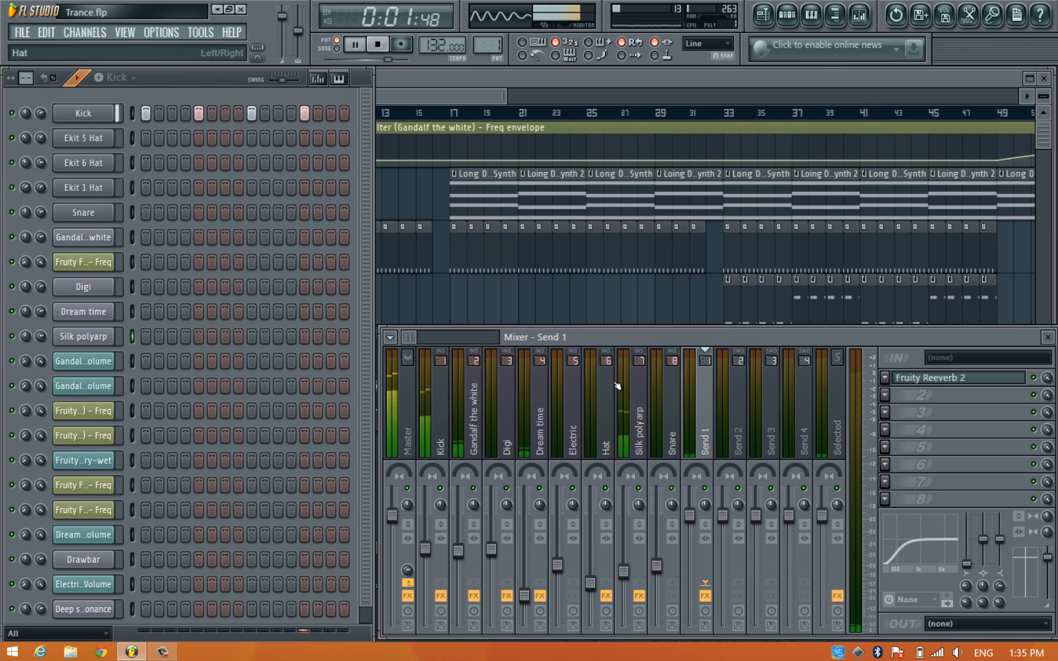
click(438, 435)
click(408, 432)
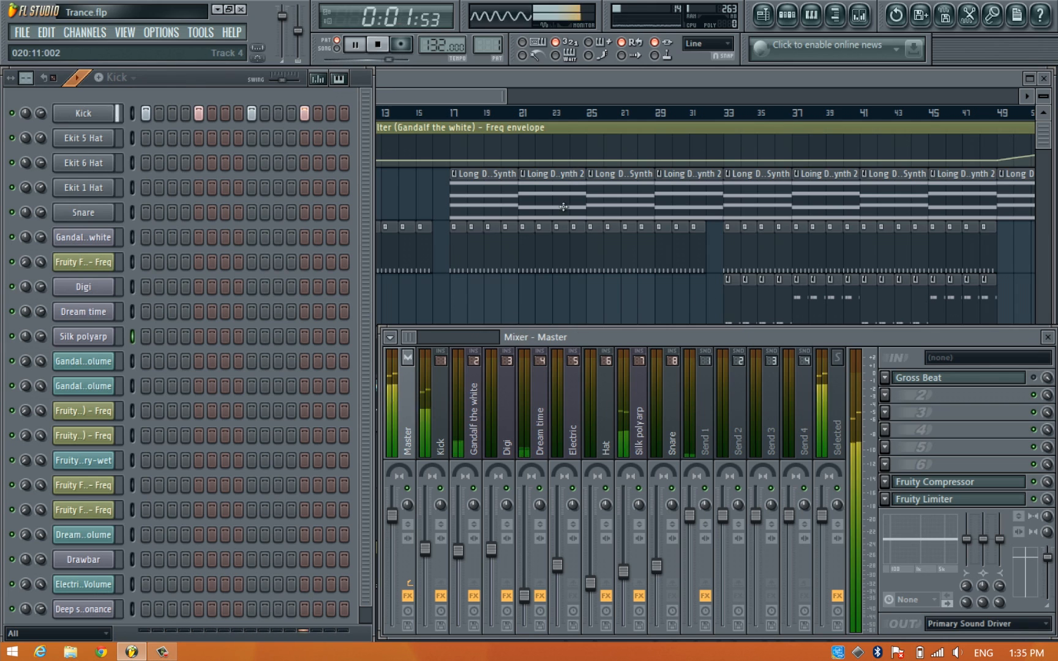
Bring the Playlist forward and resize it to fit above the Mixer beside the step sequencer.
double_click(577, 79)
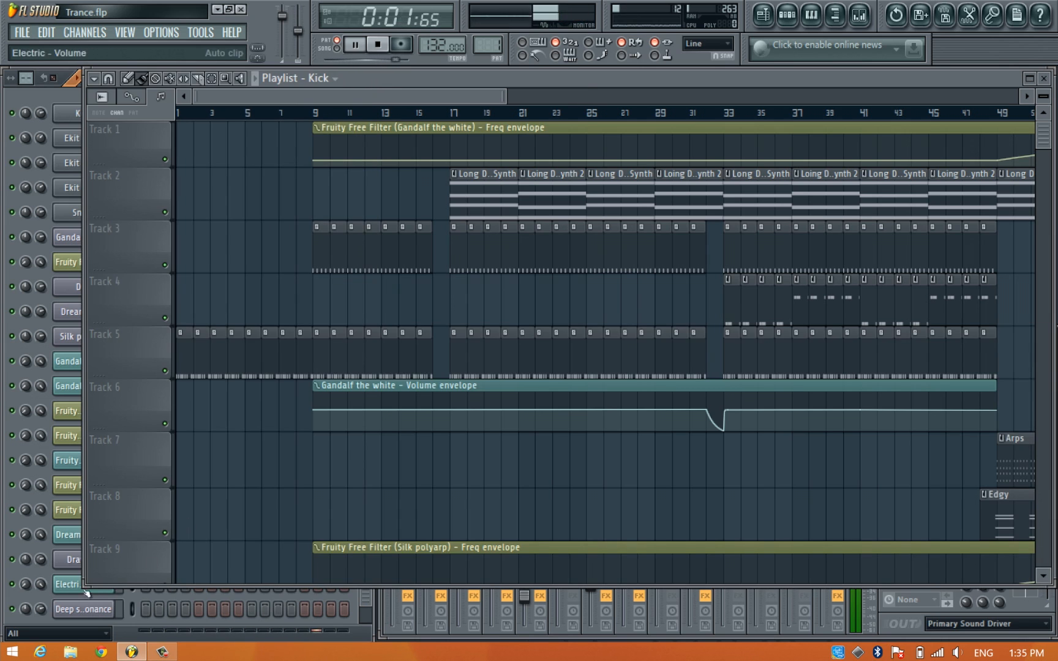
drag(87, 593, 379, 318)
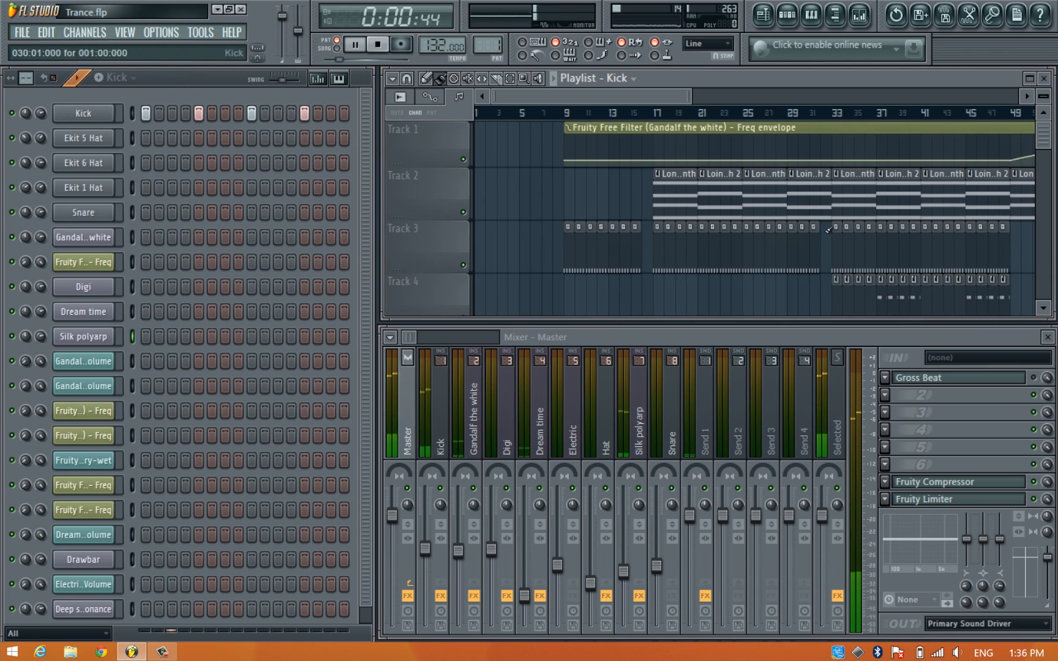
drag(631, 97, 659, 95)
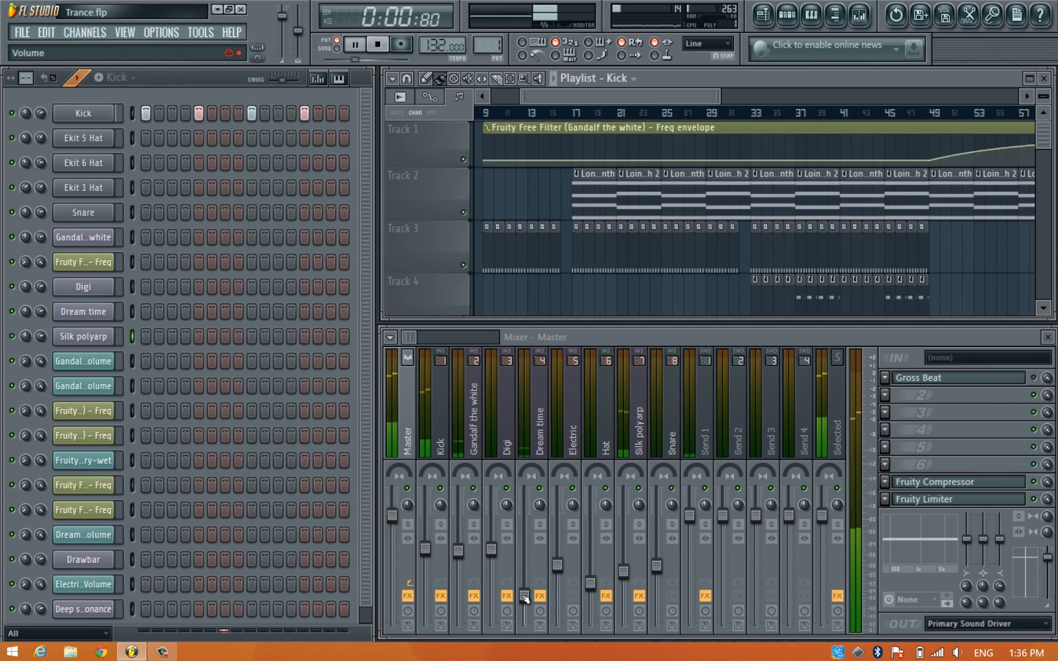
Create an automation clip for the Electric mixer track's volume and shape its envelope with added points and a dip-and-rise curve.
right_click(557, 564)
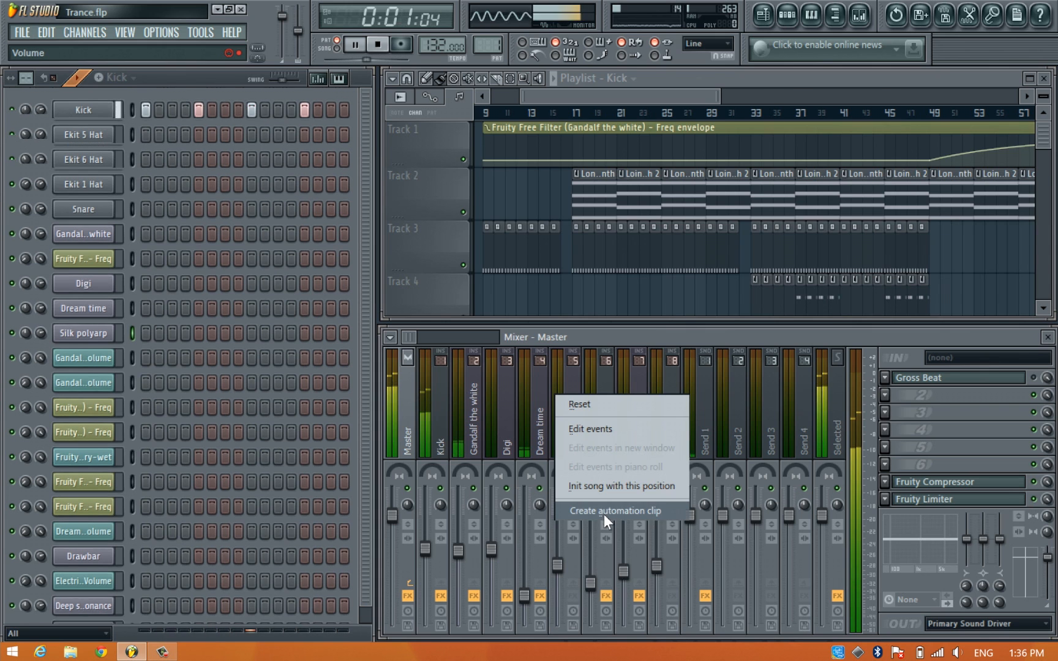
click(603, 510)
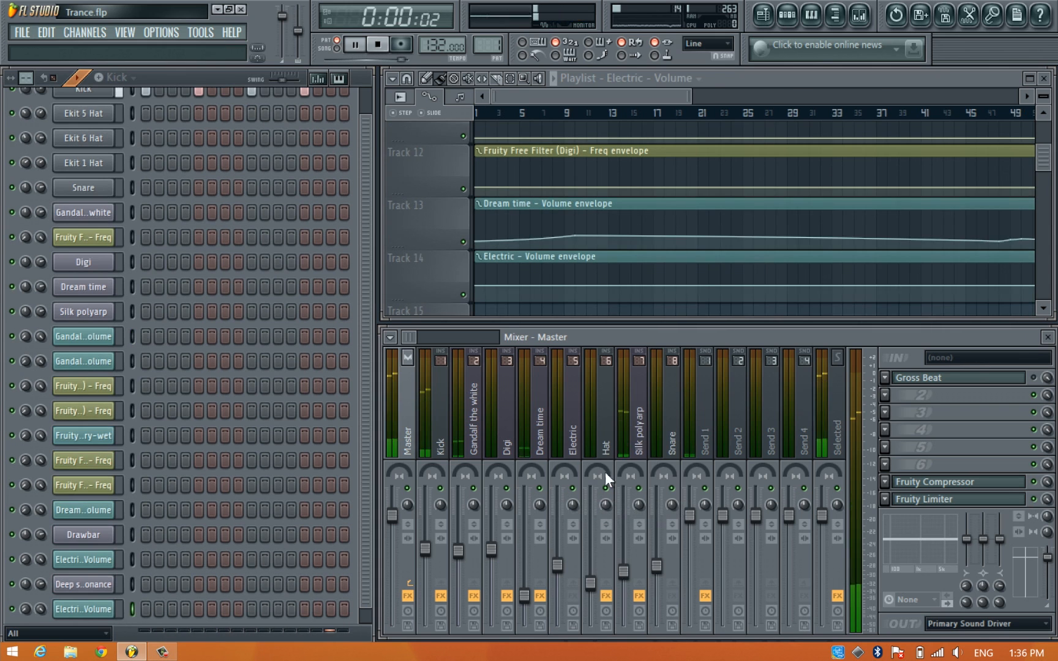
right_click(575, 287)
right_click(654, 284)
mouse_move(615, 286)
mouse_down()
mouse_move(614, 323)
mouse_move(616, 286)
mouse_up()
mouse_move(711, 284)
mouse_down()
mouse_move(855, 260)
mouse_move(888, 285)
mouse_up()
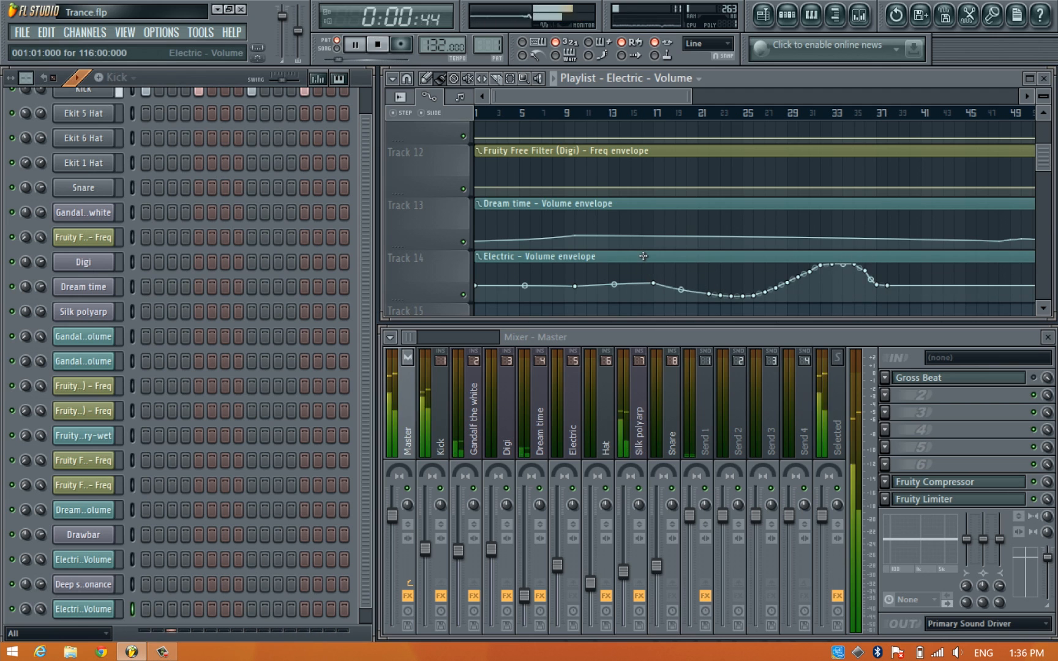
Extend the Electric volume automation clip to 122 bars and delete it from Track 14.
drag(582, 99, 914, 76)
drag(851, 259, 921, 260)
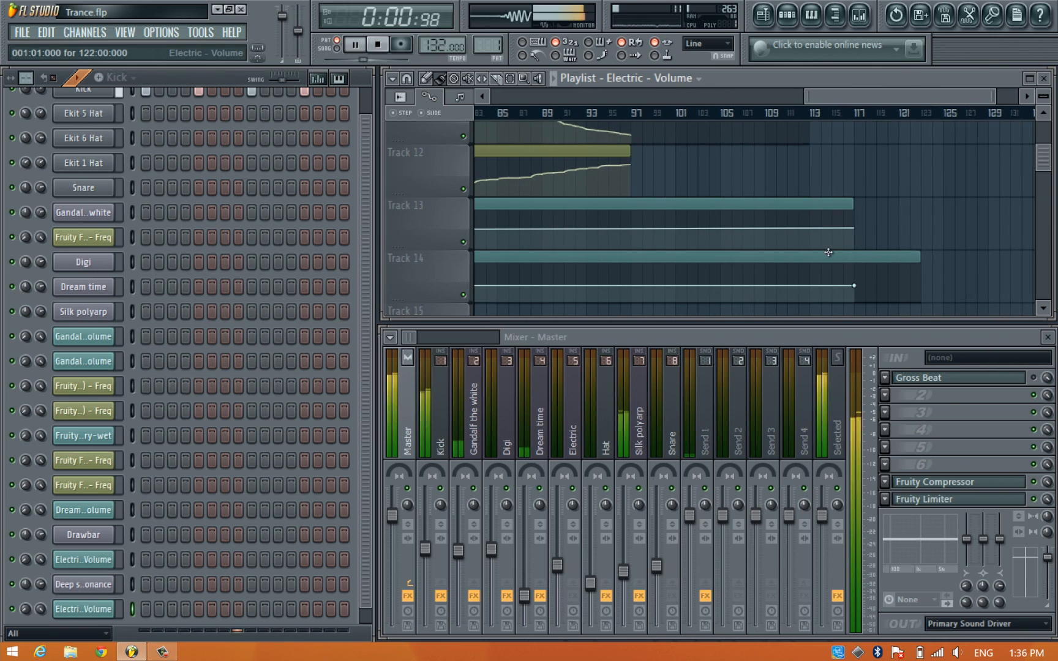
right_click(793, 251)
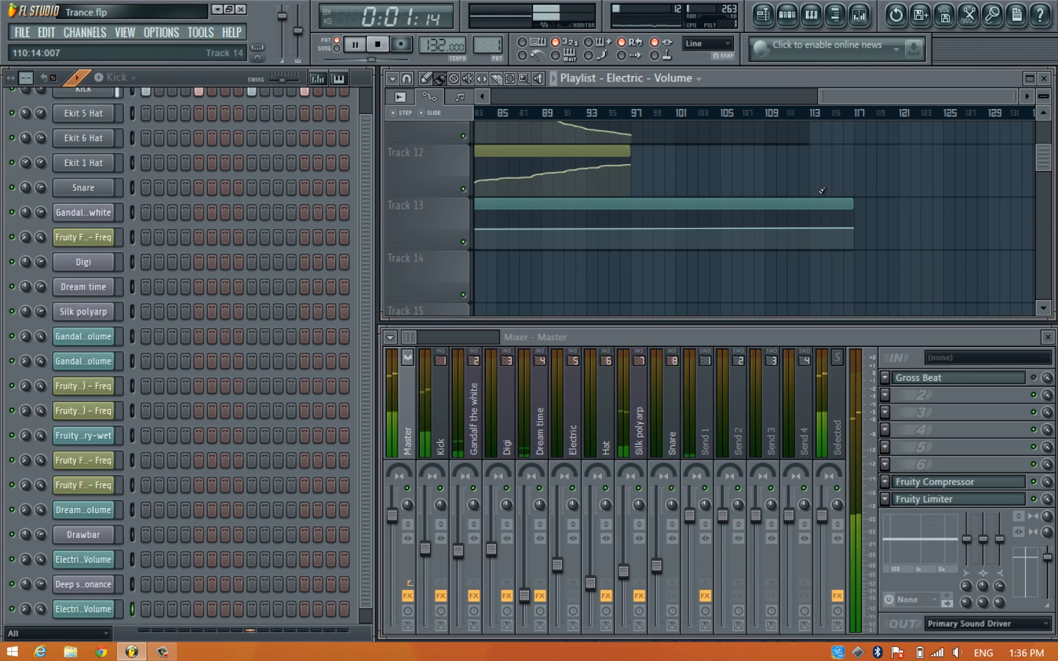
Fit the whole arrangement in the Playlist view and stop playback.
drag(855, 92, 398, 83)
drag(685, 93, 1047, 98)
key(space)
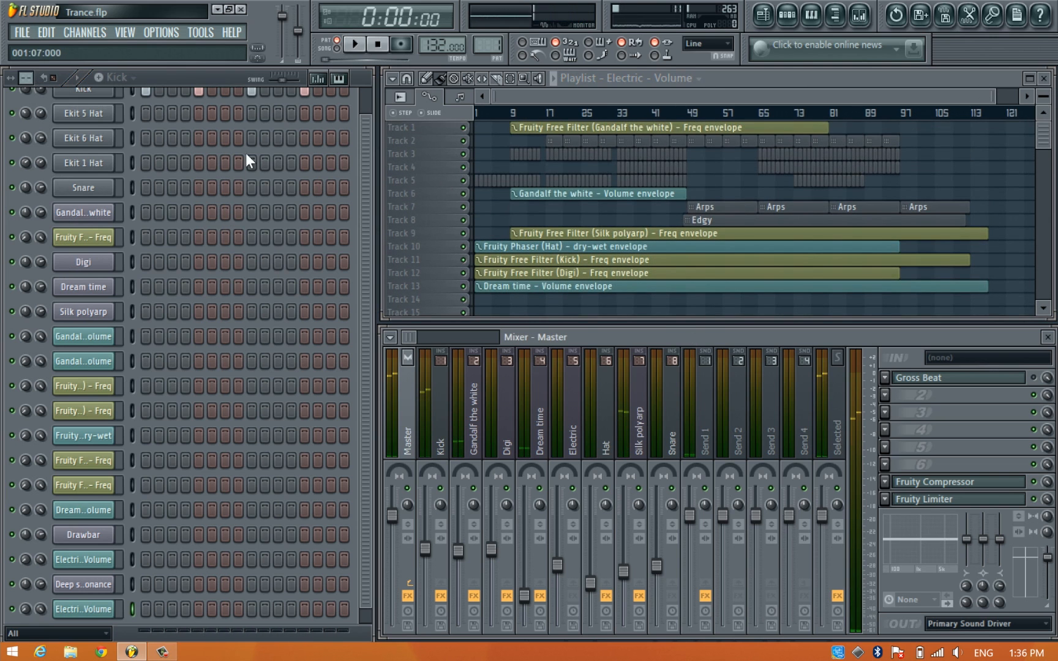
Open the Digi channel's Sytrus plugin and inspect its modulation pad and the automation options of the Y modulation knob.
drag(368, 196, 368, 96)
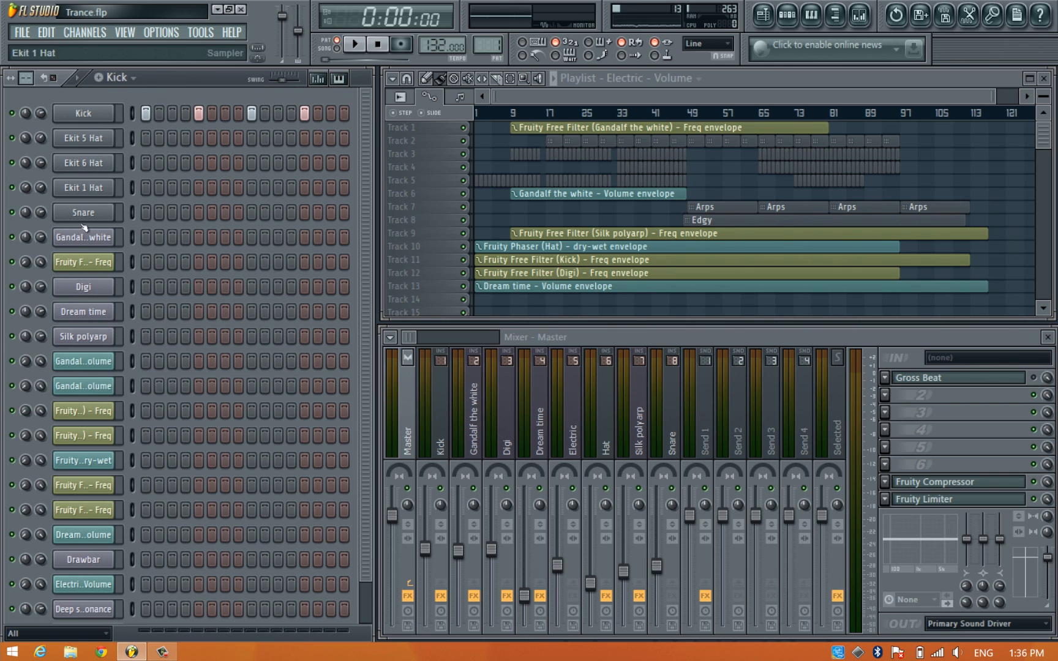
click(84, 288)
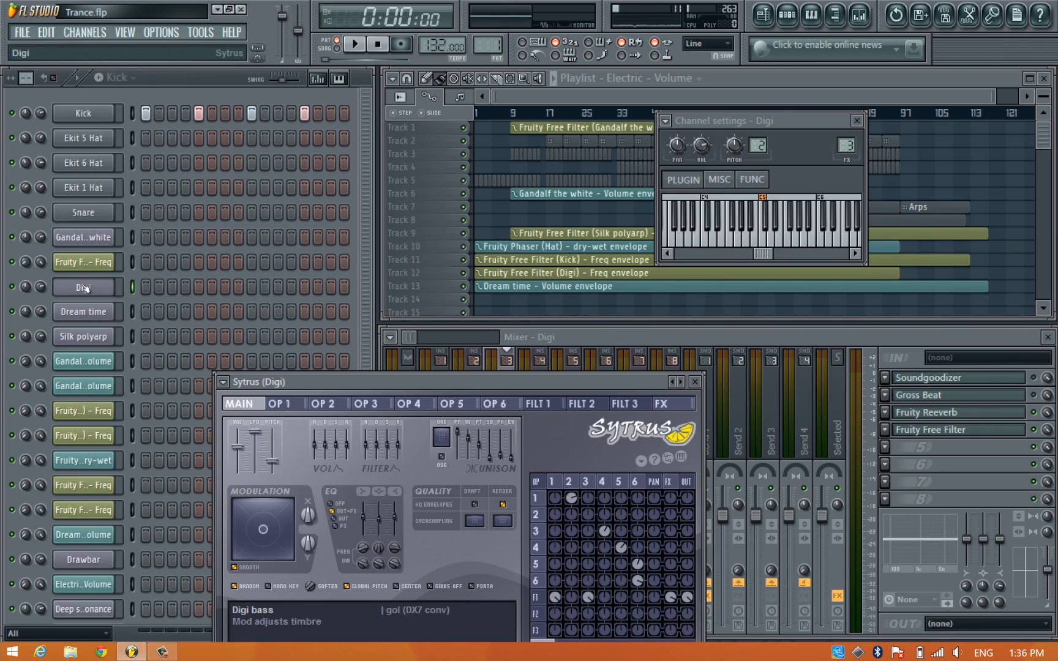
drag(447, 378, 361, 243)
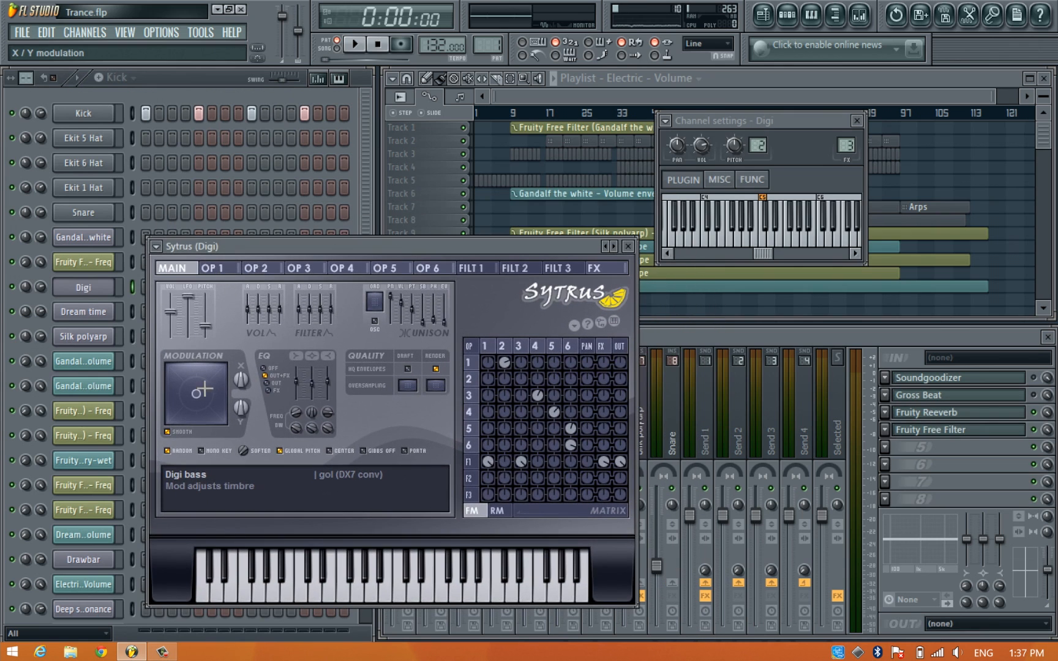
drag(194, 368, 206, 403)
right_click(241, 408)
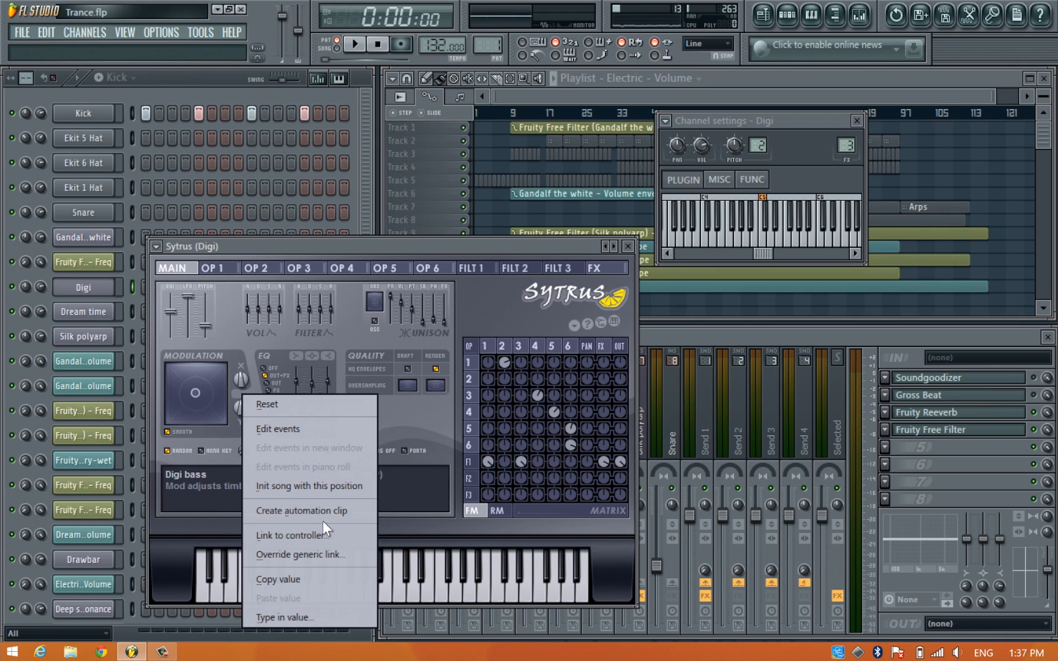
click(425, 406)
Review Sytrus operators 1 to 5 and return to the plugin's main page.
click(214, 268)
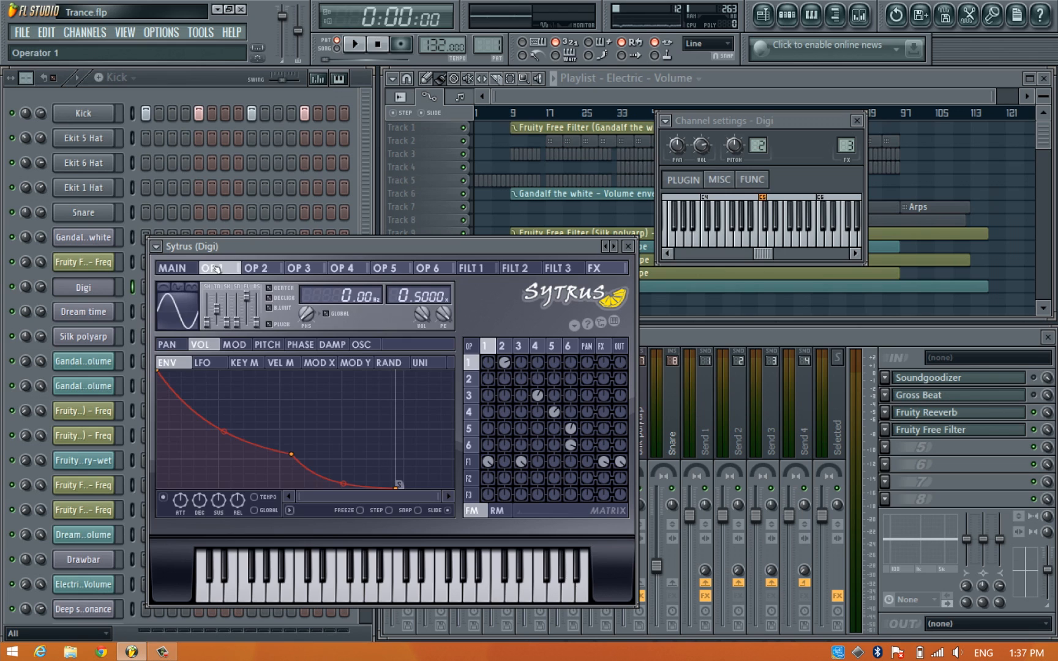
click(258, 270)
click(298, 270)
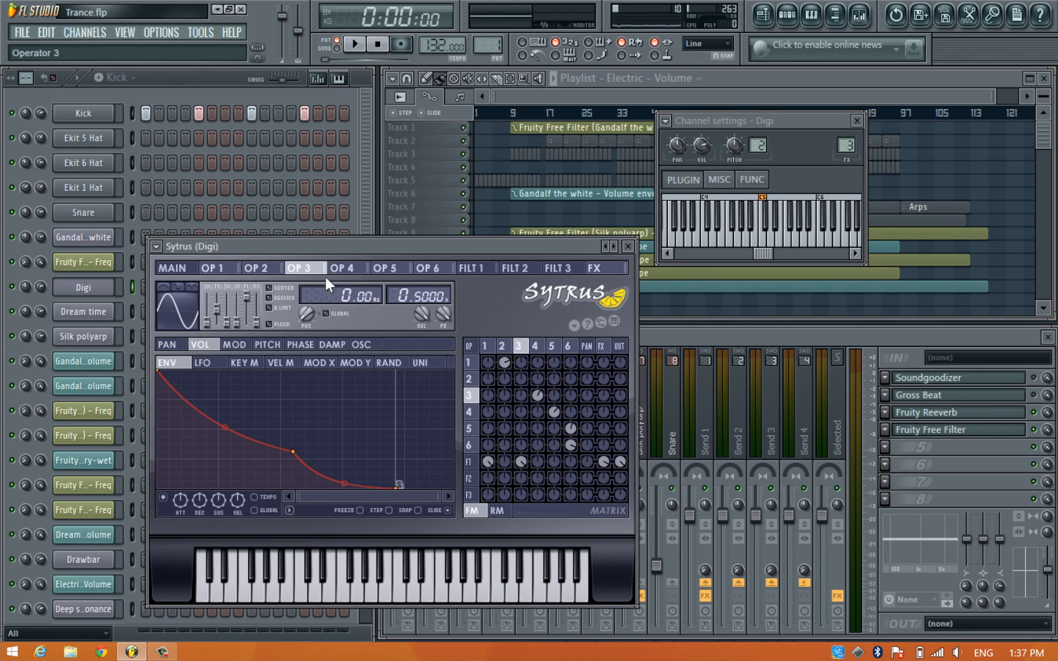
click(342, 269)
click(381, 268)
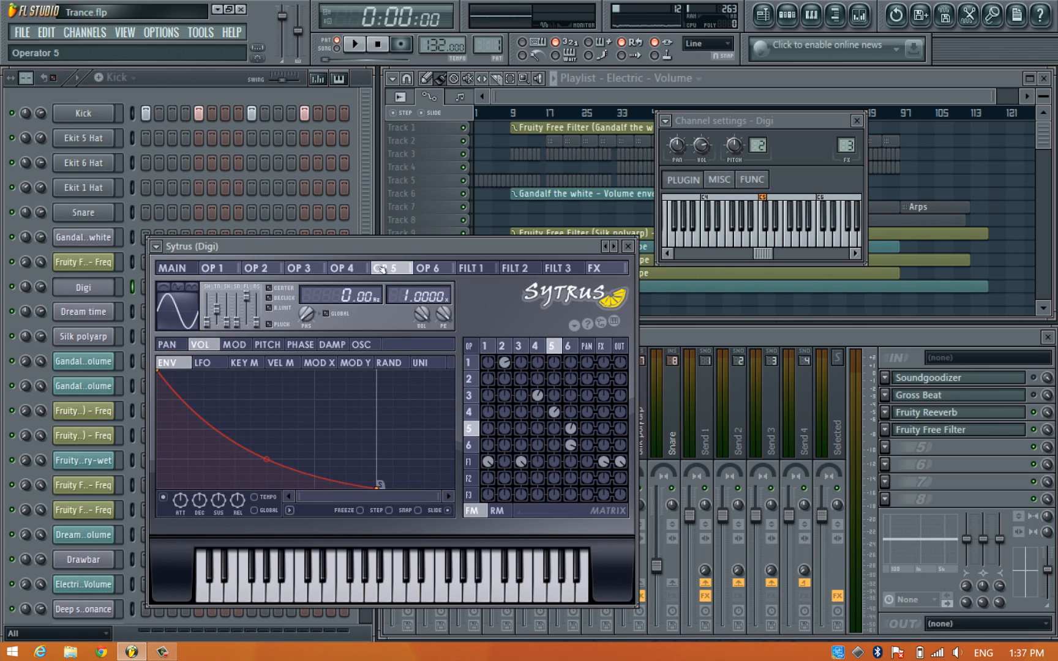
click(177, 268)
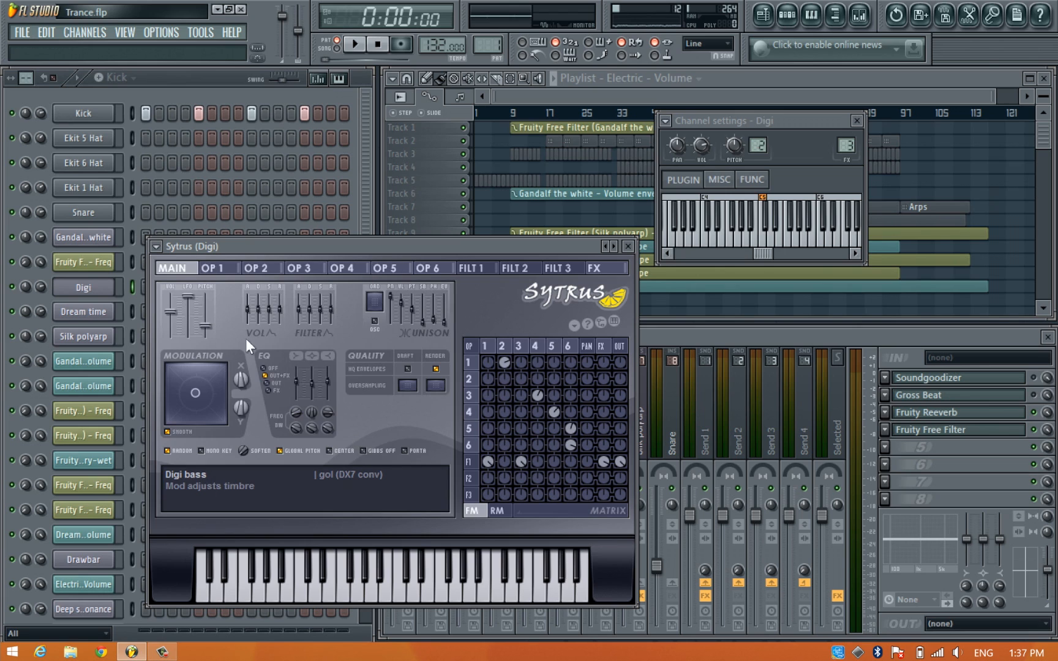
Browse the Sytrus preset list, dismiss it and close the plugin window.
click(156, 247)
mouse_move(179, 295)
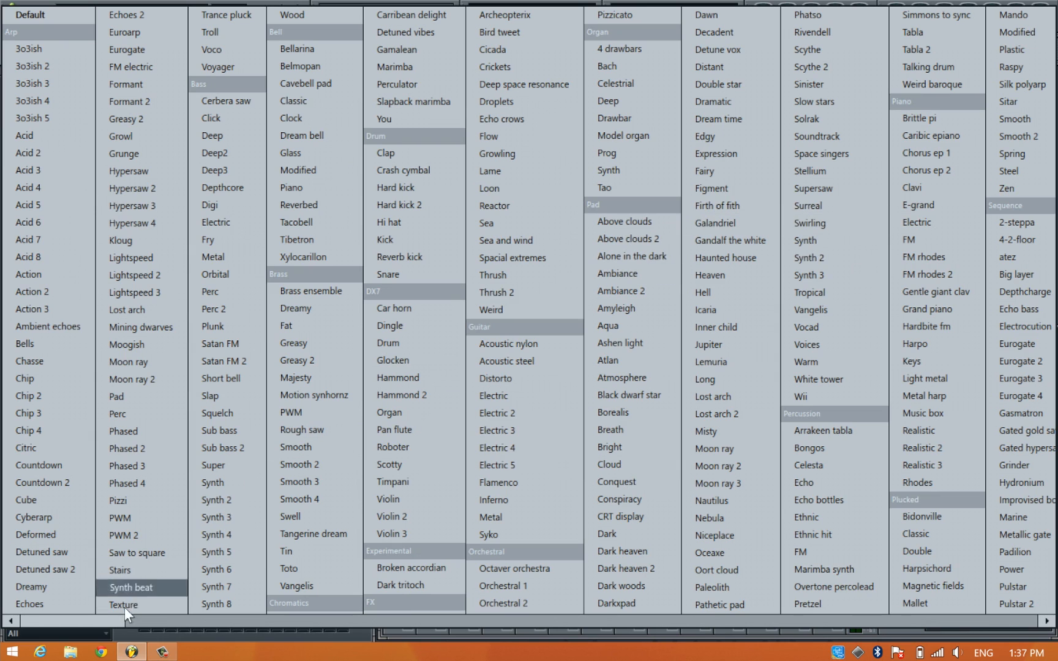
drag(113, 620, 1026, 620)
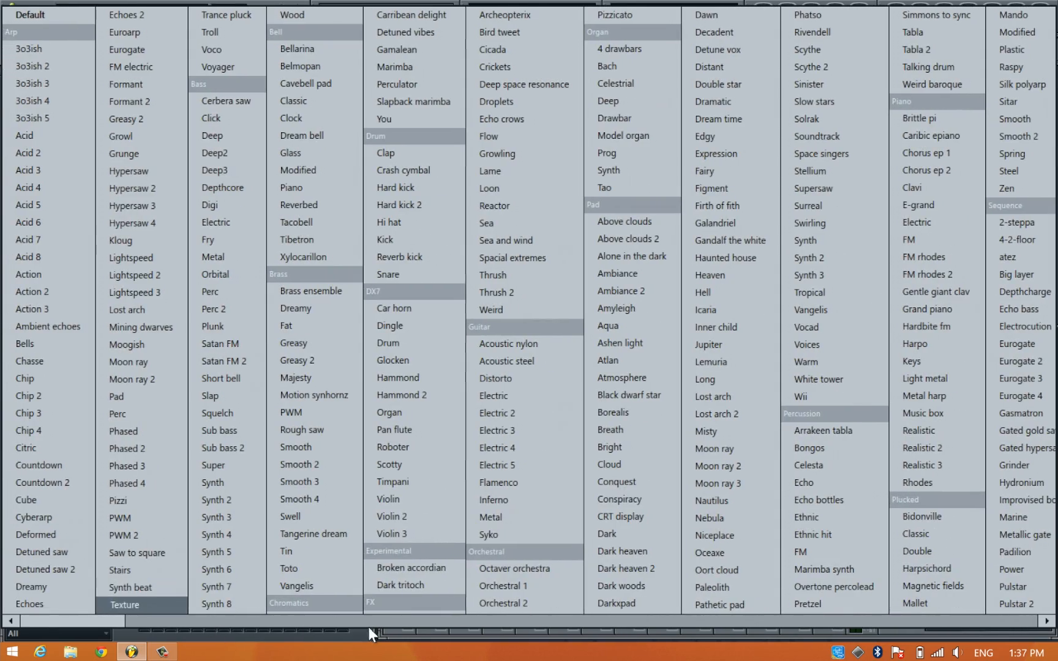
click(369, 629)
click(515, 294)
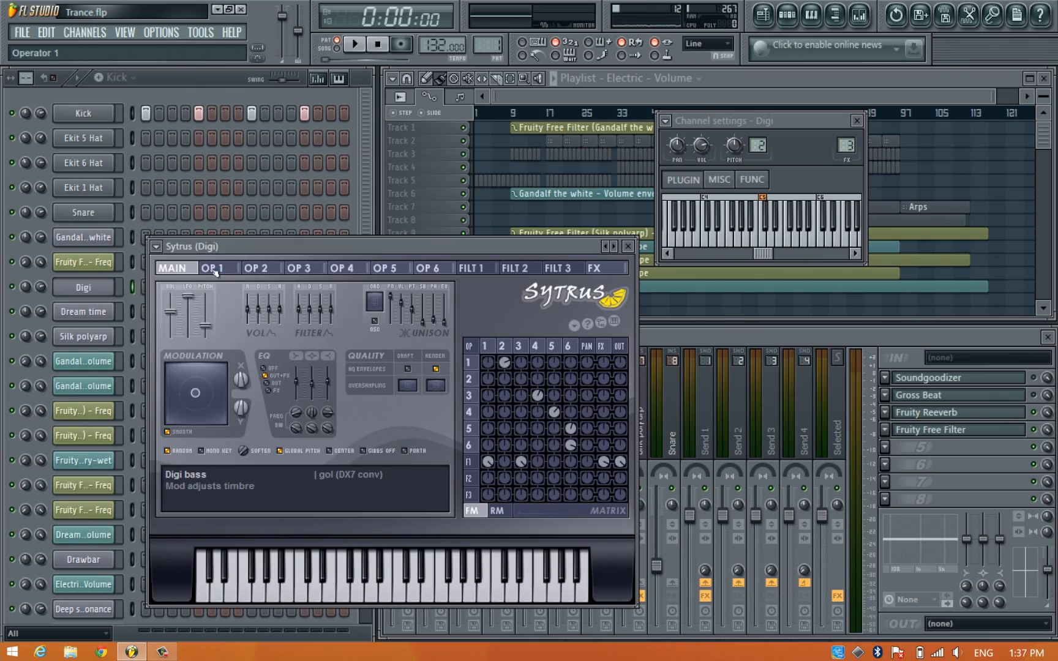
click(628, 246)
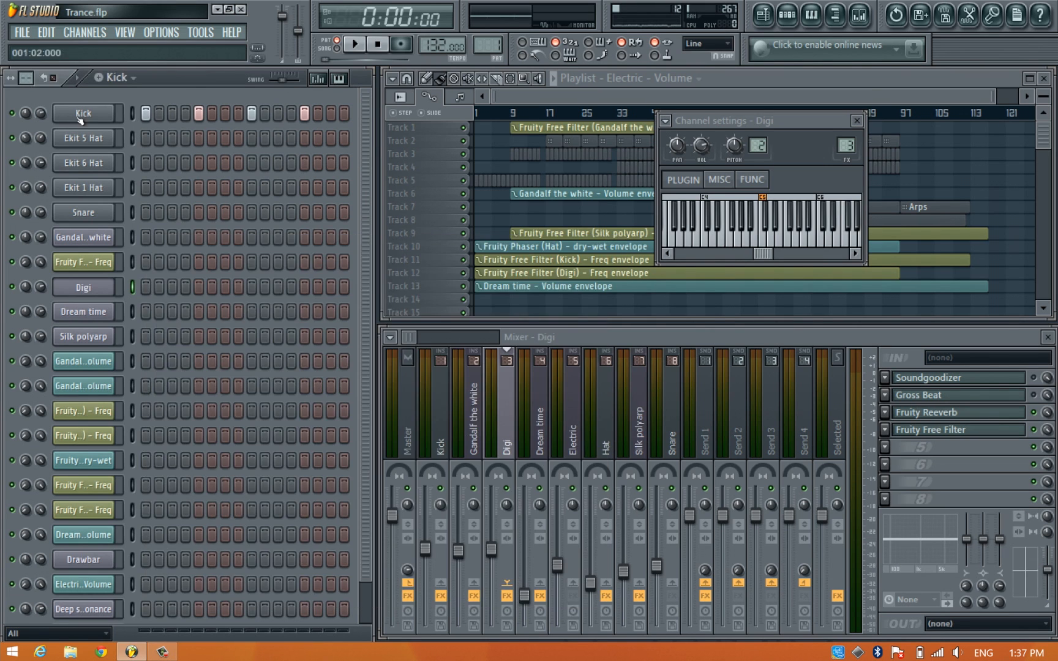
Open the Ekit 6 Hat channel settings and place the window next to the step sequencer.
click(91, 163)
click(90, 163)
click(91, 163)
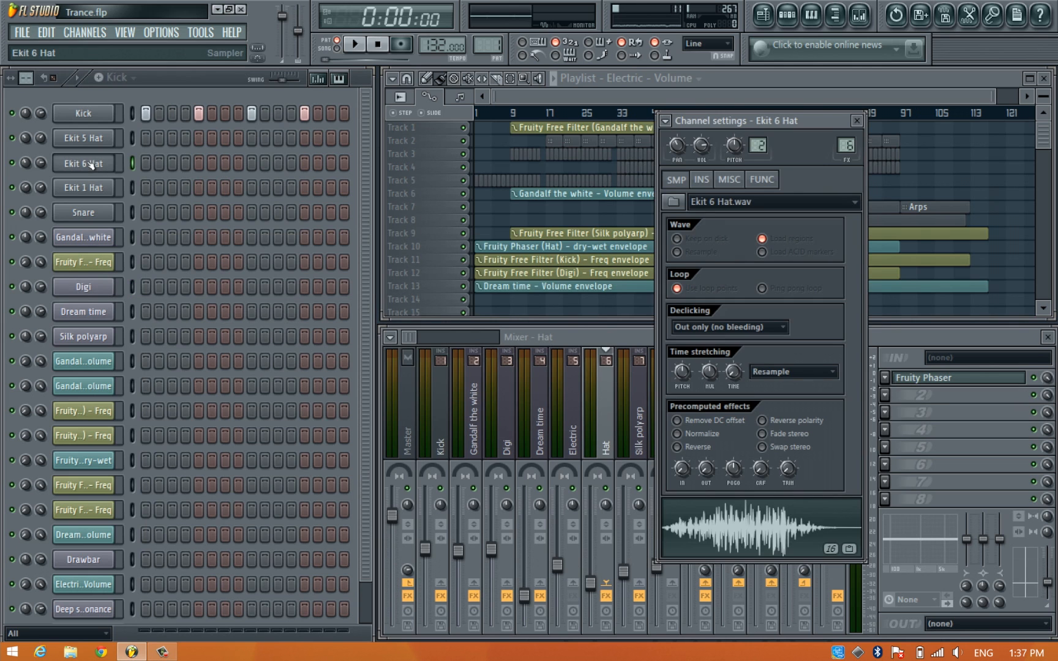
drag(823, 122, 548, 92)
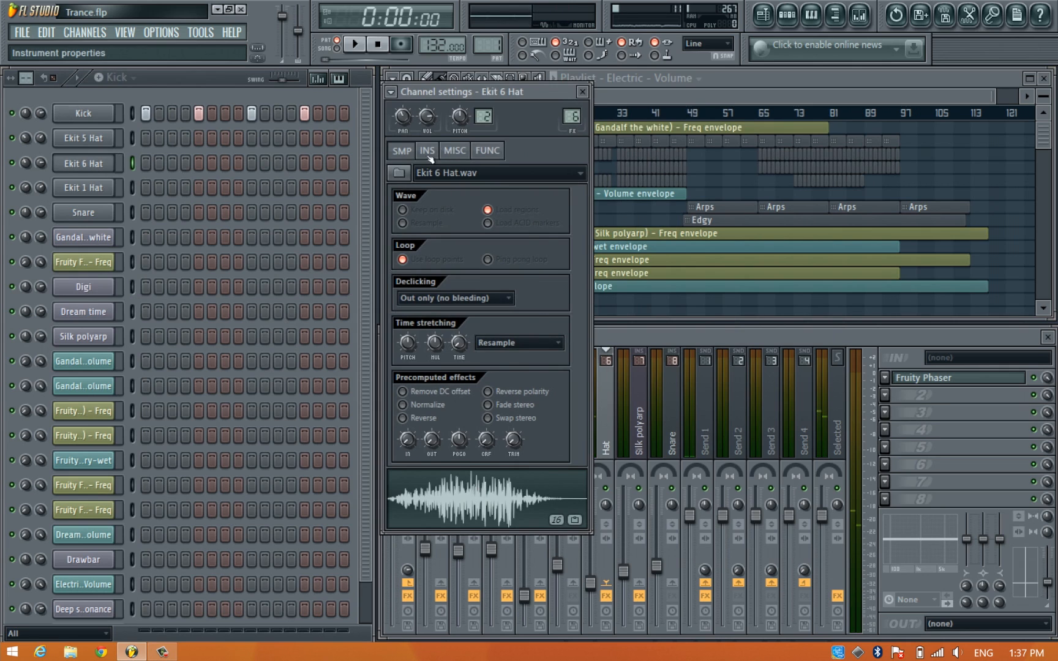
Examine the Ekit 6 Hat channel's instrument envelopes for cutoff, volume and panning, plus its sample, miscellaneous and function settings.
click(427, 150)
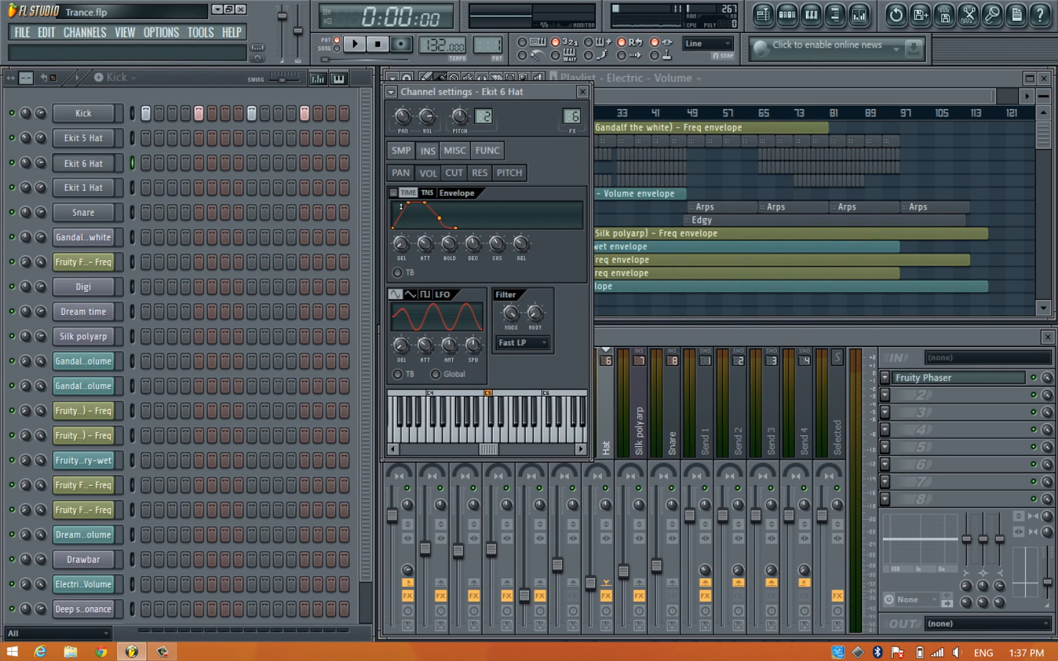
click(453, 175)
click(433, 175)
click(407, 176)
click(405, 151)
click(467, 151)
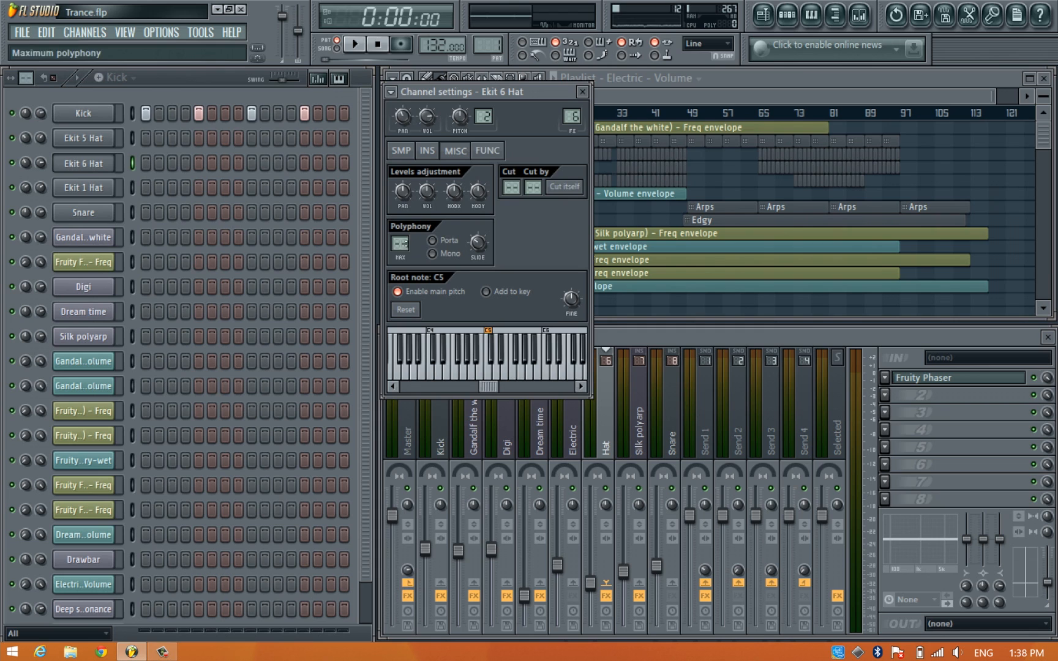
click(490, 154)
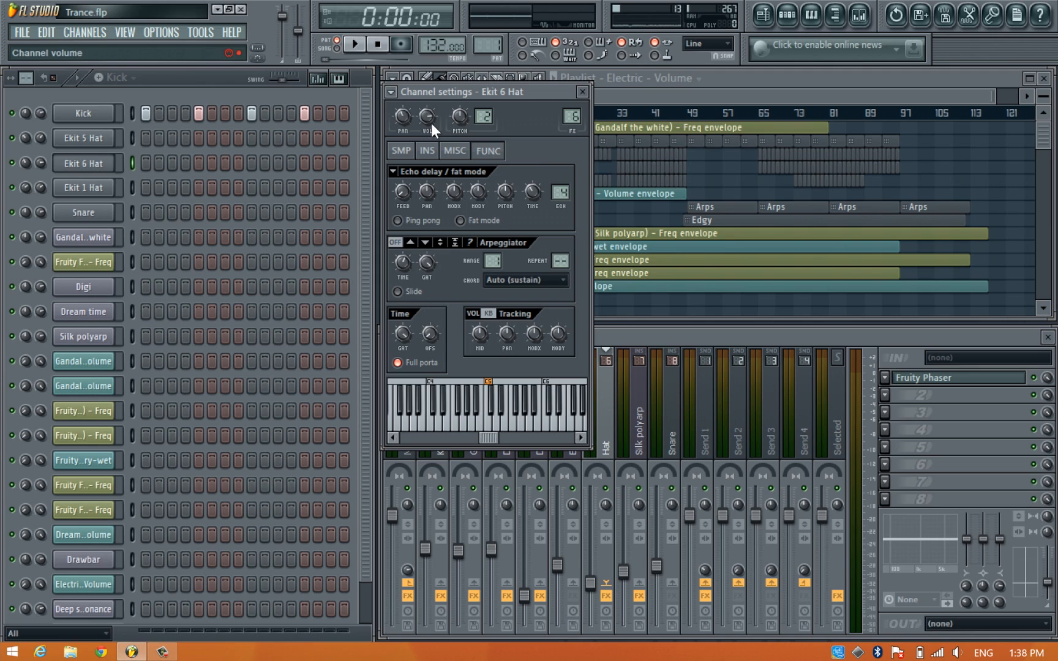
Return to the sample settings, check the channel pitch knob's automation options and close the Ekit 6 Hat settings.
click(402, 150)
right_click(458, 117)
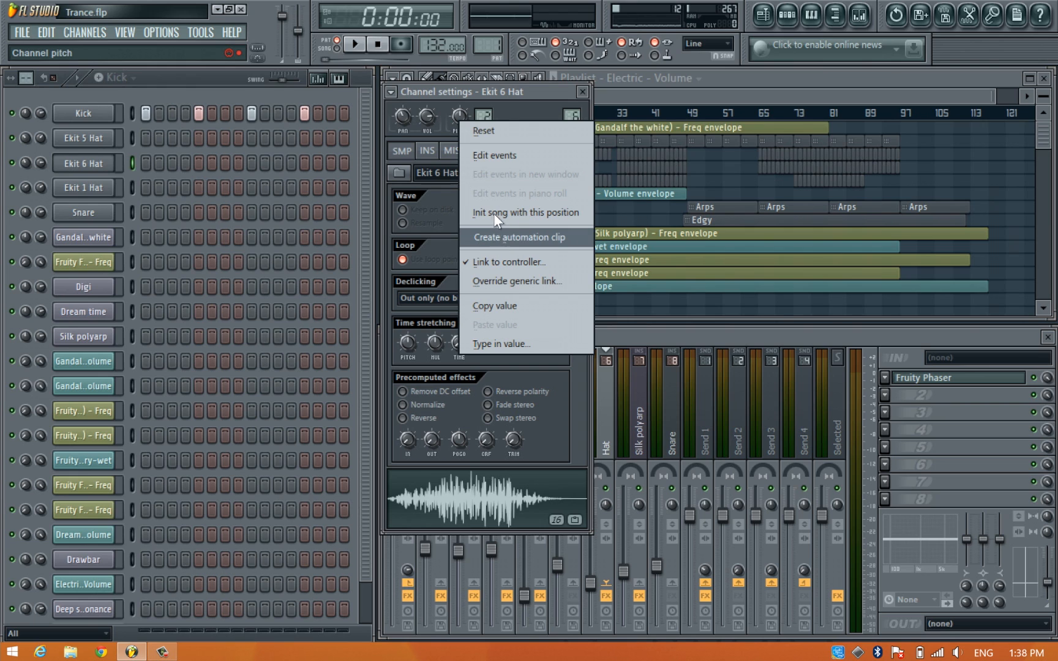
click(532, 104)
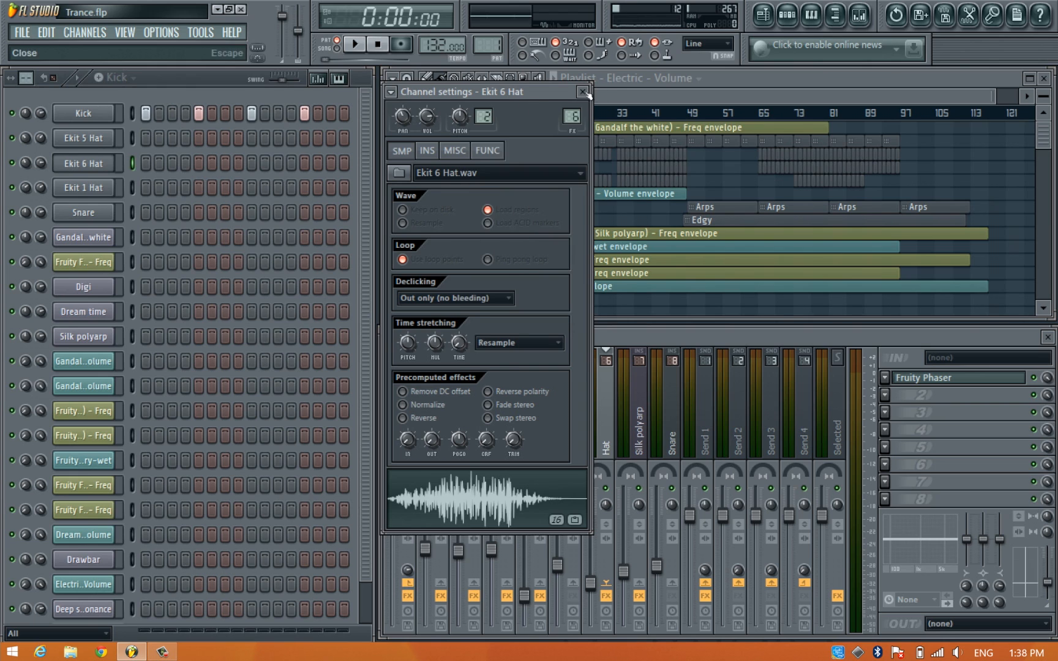
click(583, 92)
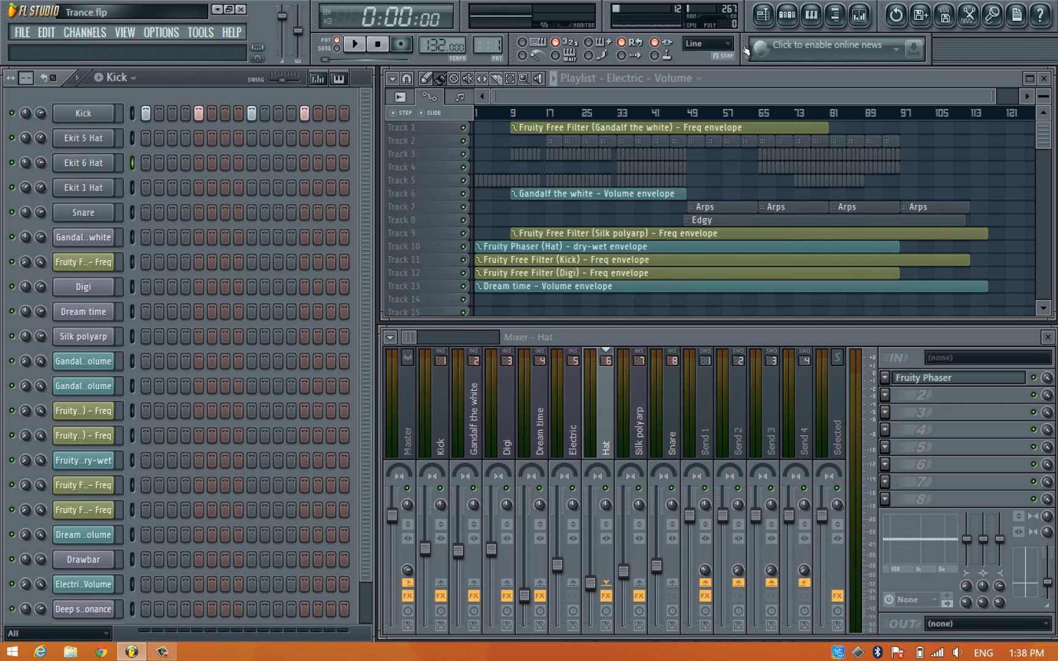
Enlarge the toolbar area by extra rows and relocate the main menu, file shortcut and online news panels within it.
drag(746, 70, 748, 101)
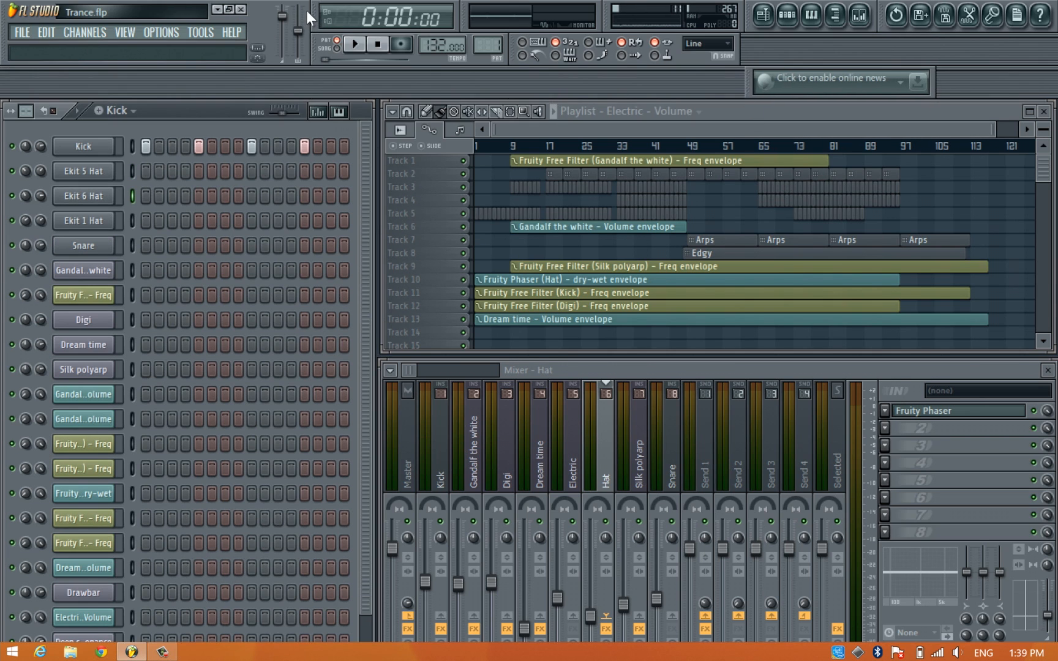
drag(6, 14, 813, 19)
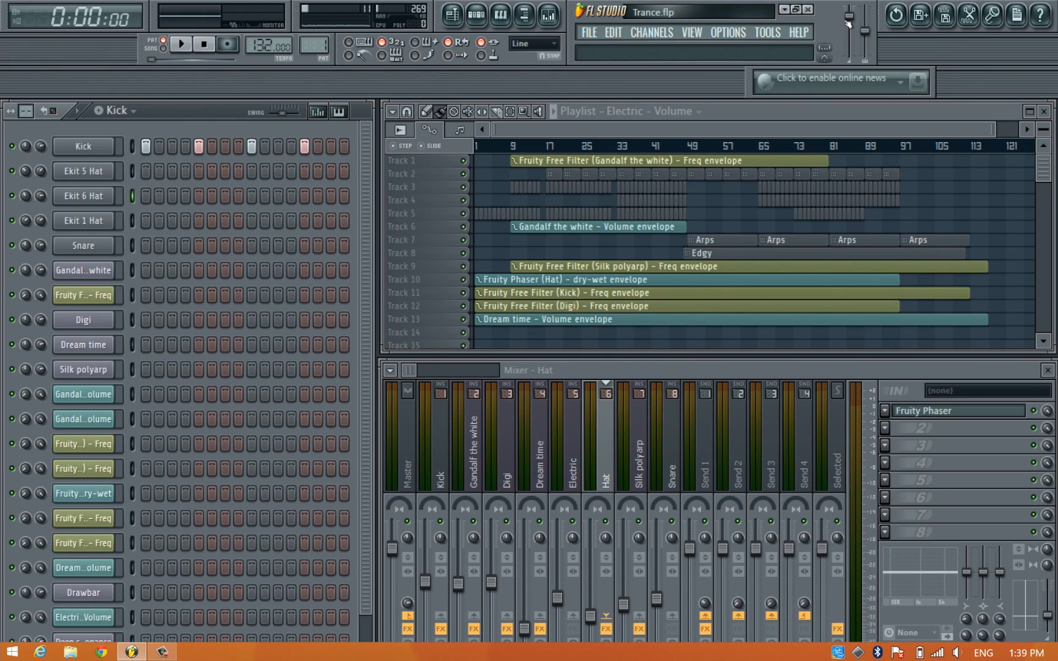
drag(881, 19, 4, 82)
drag(572, 14, 771, 18)
drag(750, 115, 678, 30)
Place the oscilloscope and CPU panels below the clock and pack the transport, recording, window-shortcut and news panels together.
drag(152, 17, 2, 52)
drag(298, 28, 155, 66)
drag(147, 83, 159, 16)
drag(335, 75, 287, 41)
drag(436, 26, 349, 25)
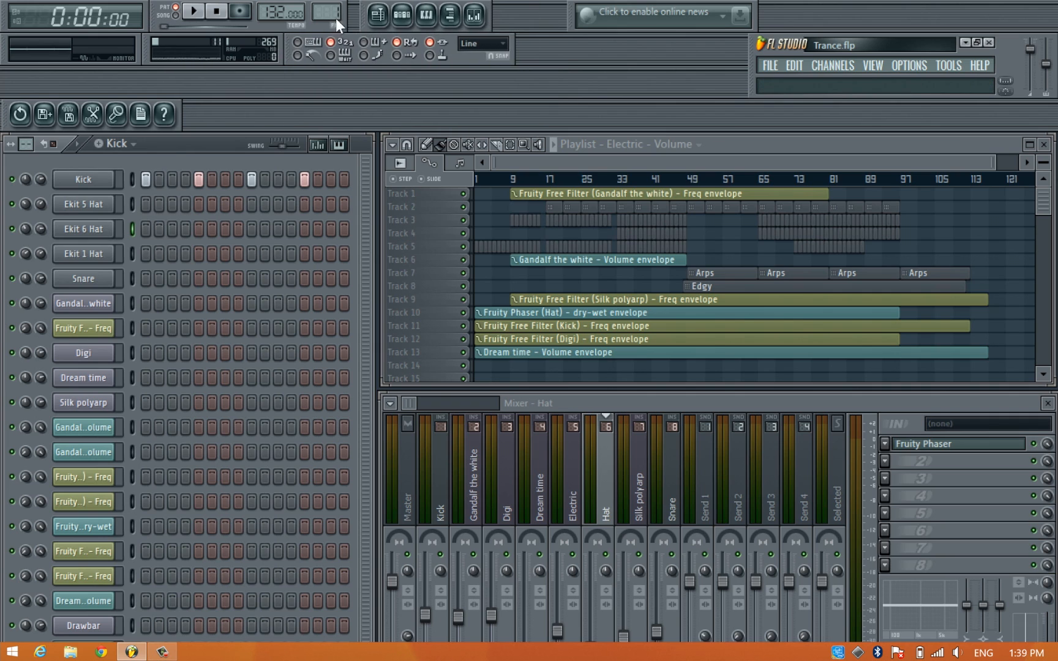
drag(575, 26, 484, 23)
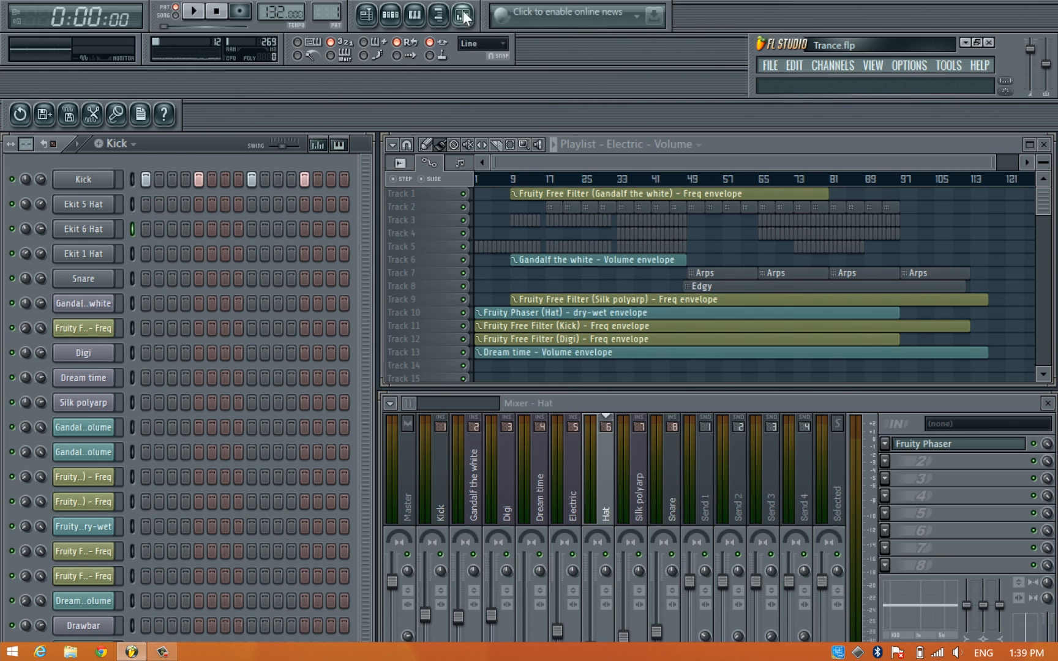
Move the main menu panel up to the top toolbar row and the file shortcuts beside the snap panel, reducing the toolbar to two rows.
drag(752, 64, 760, 39)
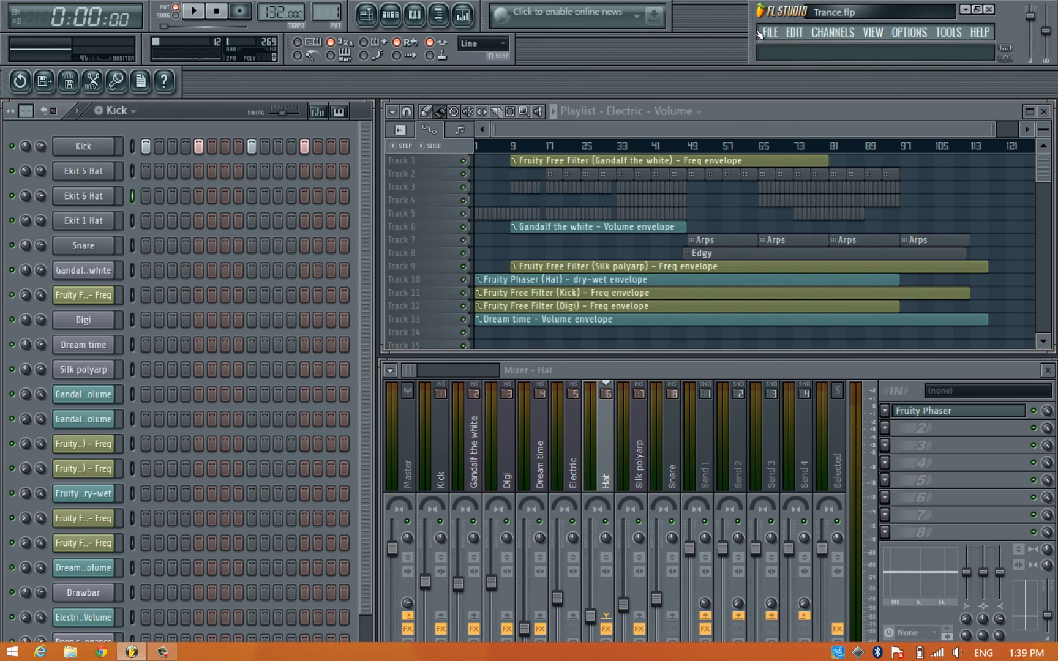
drag(44, 79, 510, 50)
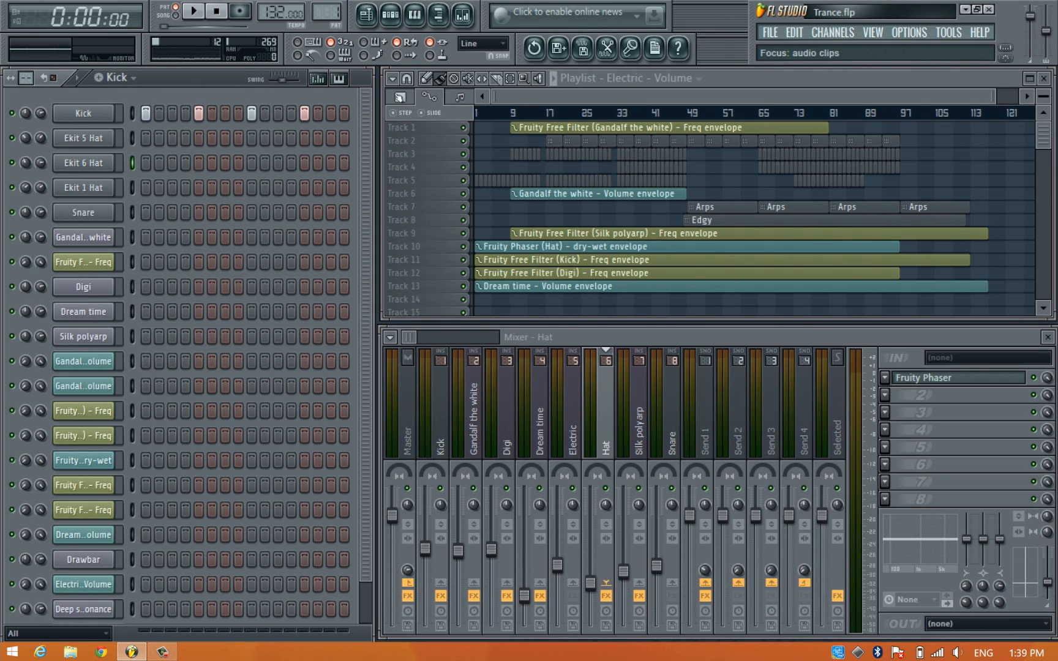
Cycle the Playlist focus between audio clips and automation clips, ending on pattern clips.
click(400, 98)
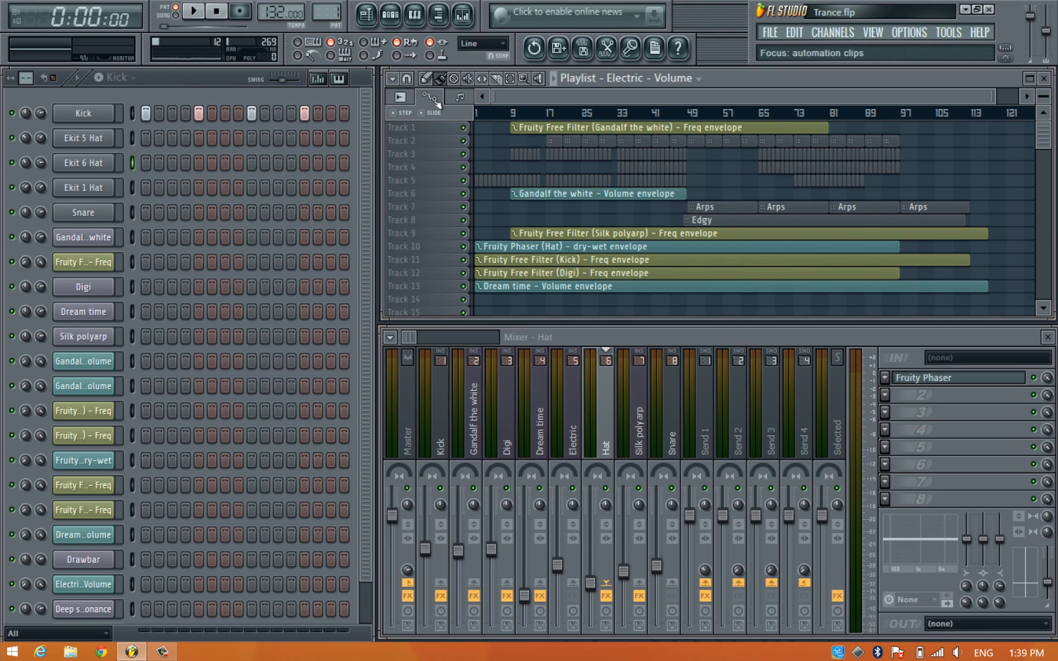
click(399, 98)
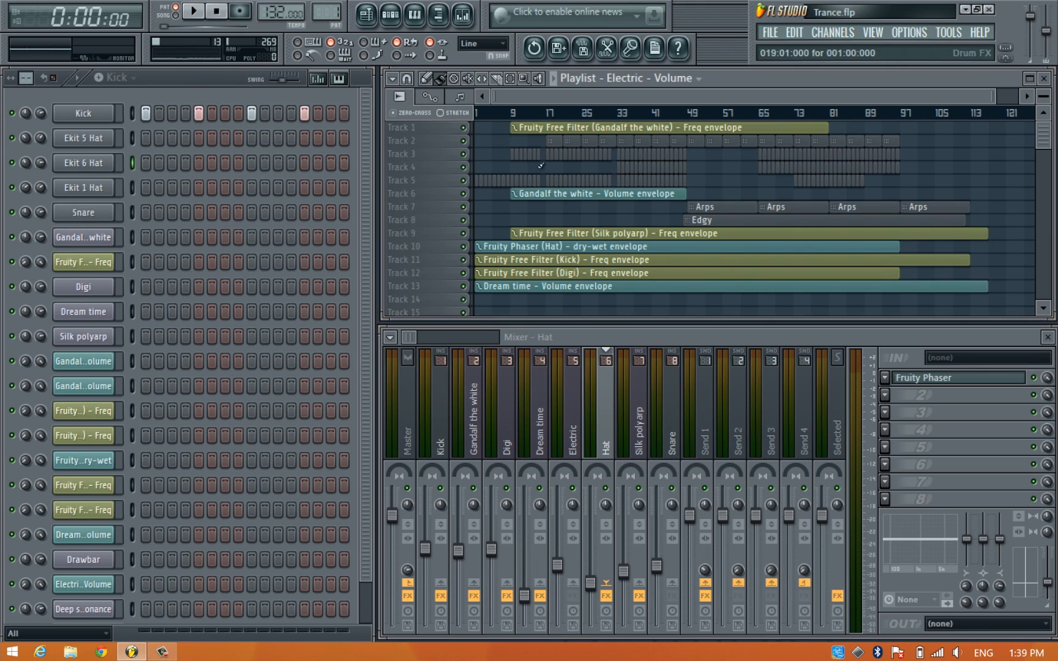
click(430, 98)
click(432, 99)
click(430, 98)
click(435, 99)
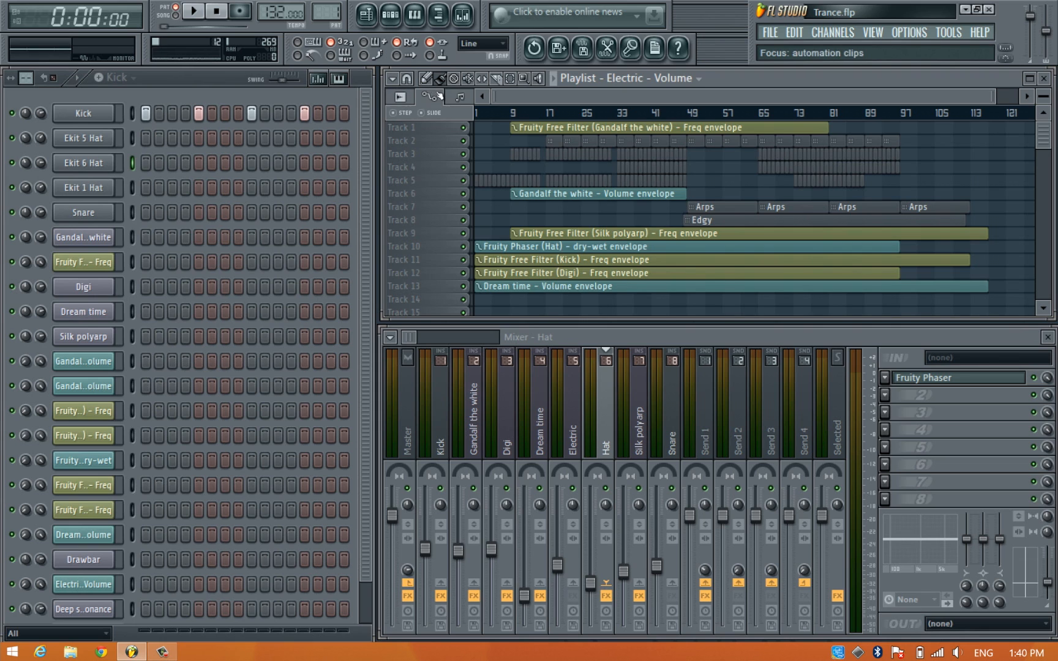
click(430, 98)
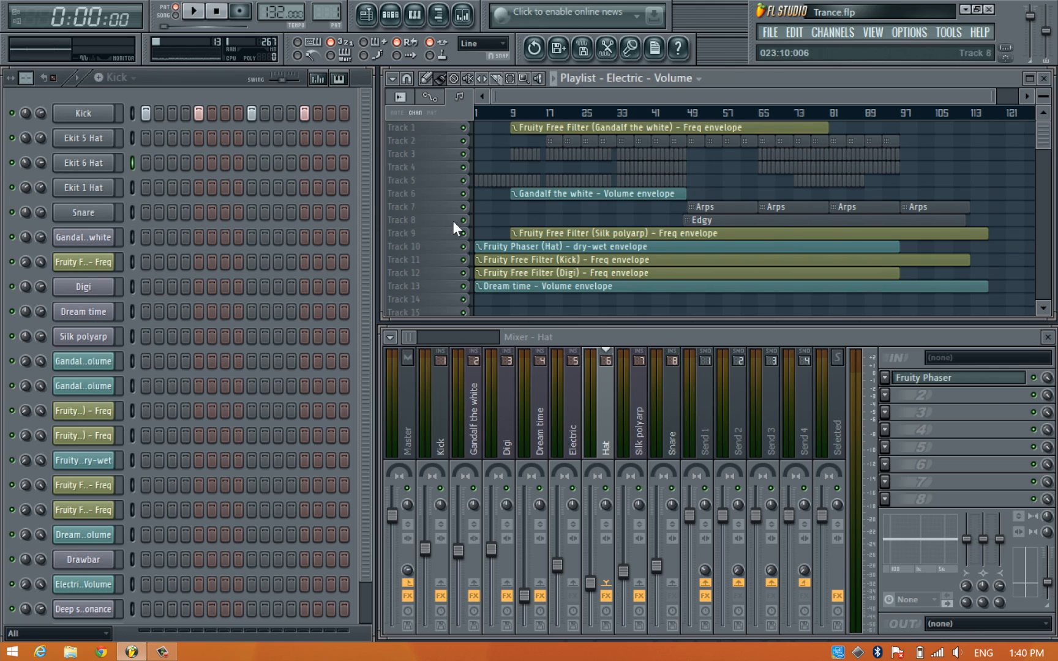
Switch to the Arps pattern and open the Silk polyarp channel's notes in the piano roll, showing the full pattern length.
click(132, 77)
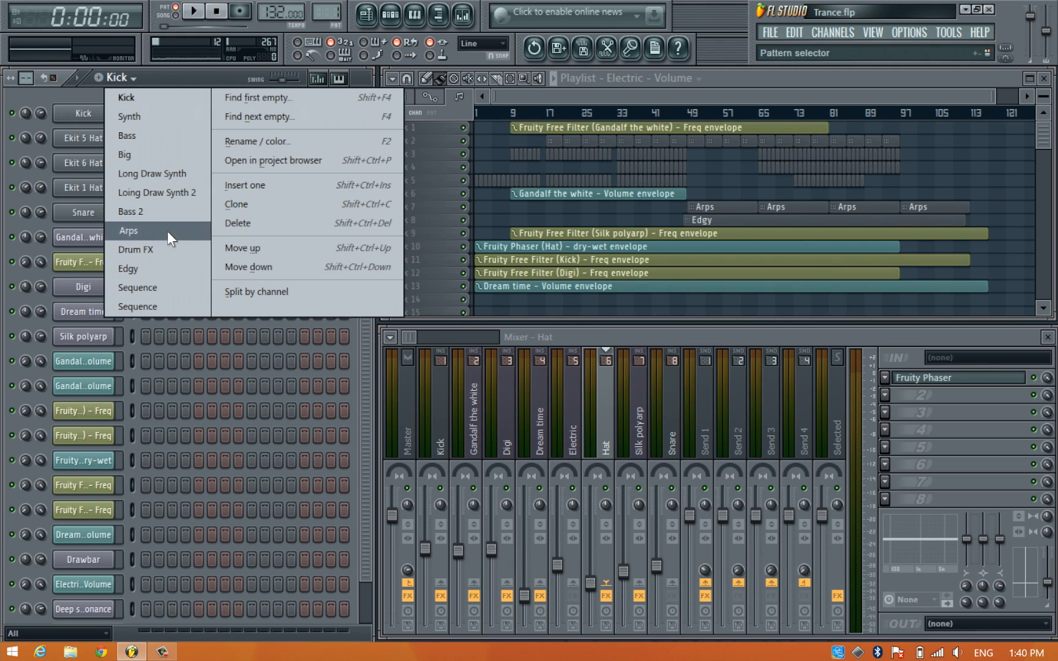
click(168, 231)
click(224, 340)
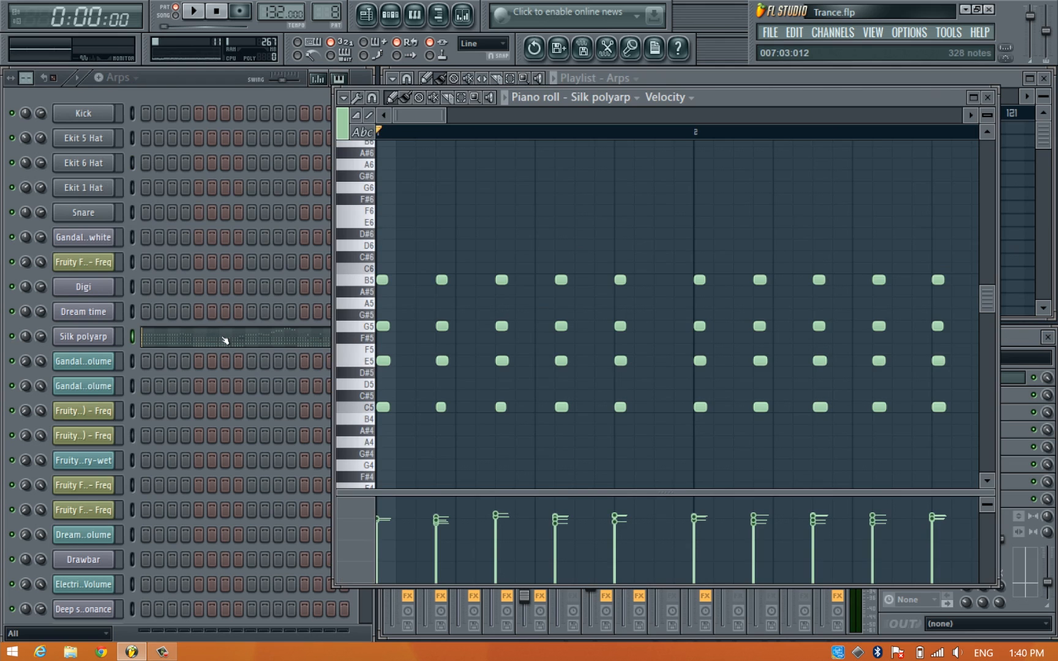
drag(569, 112, 928, 113)
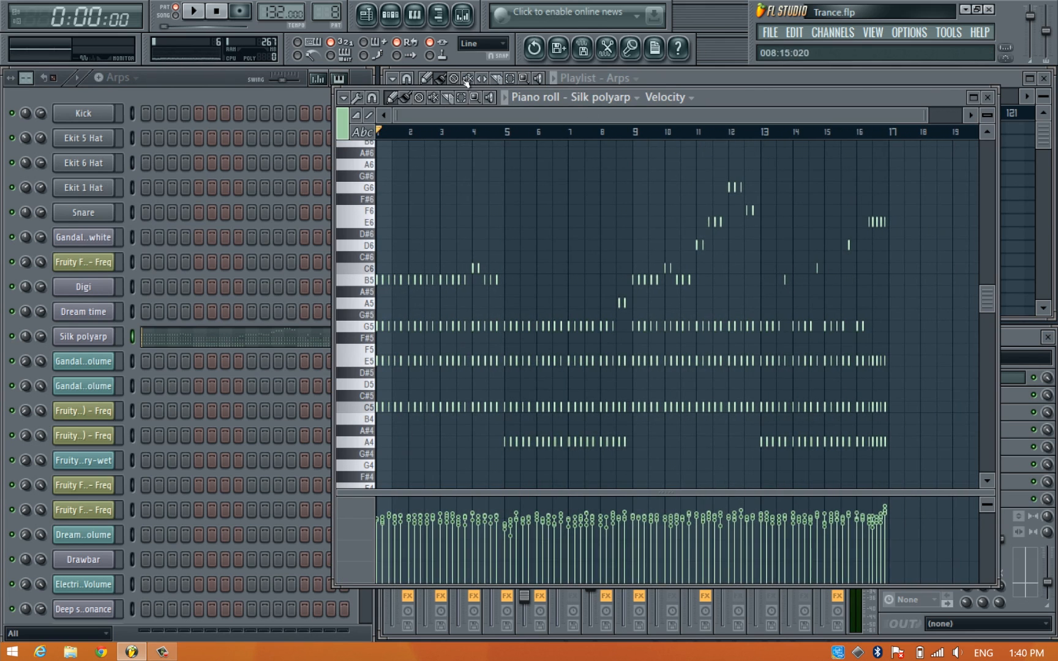
Select all the Silk polyarp notes and examine the quantizer's duration options, closing it without applying anything.
click(461, 97)
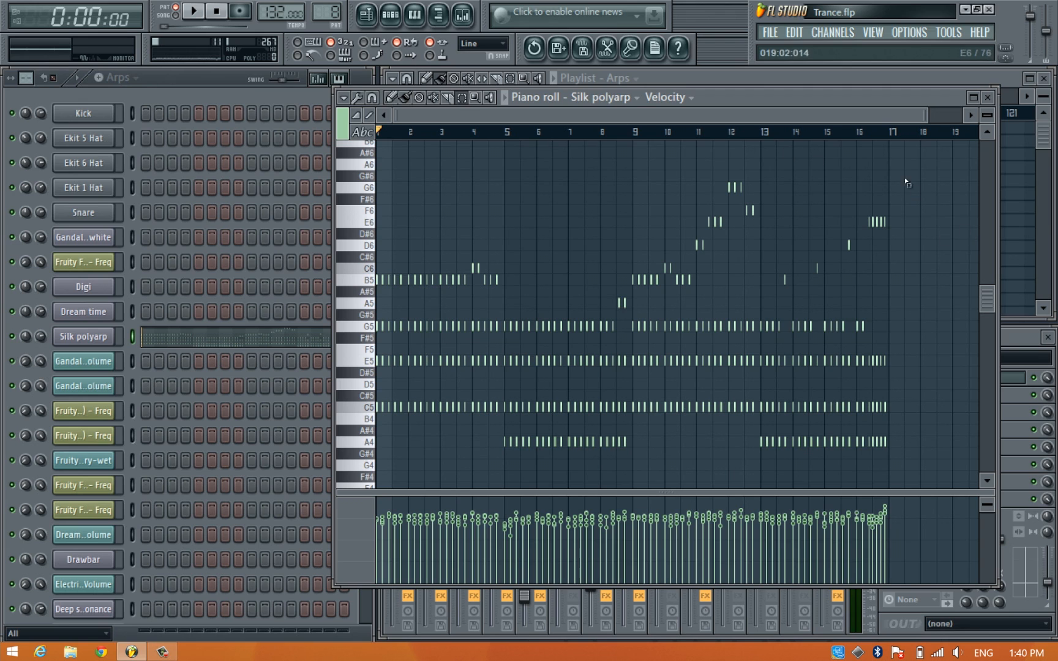
drag(929, 171, 325, 472)
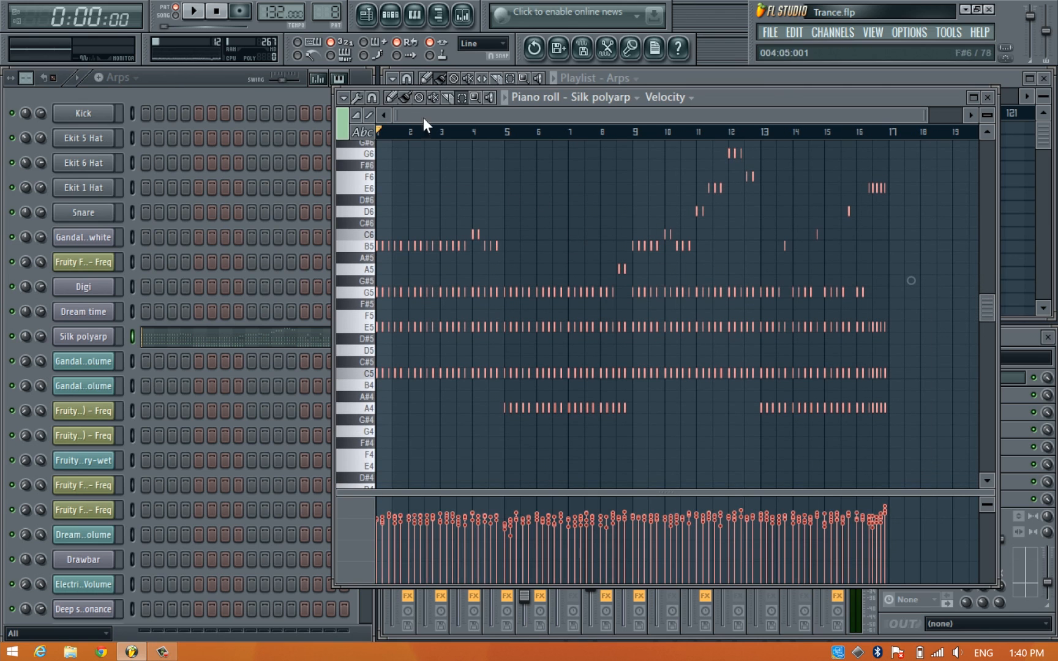
click(355, 99)
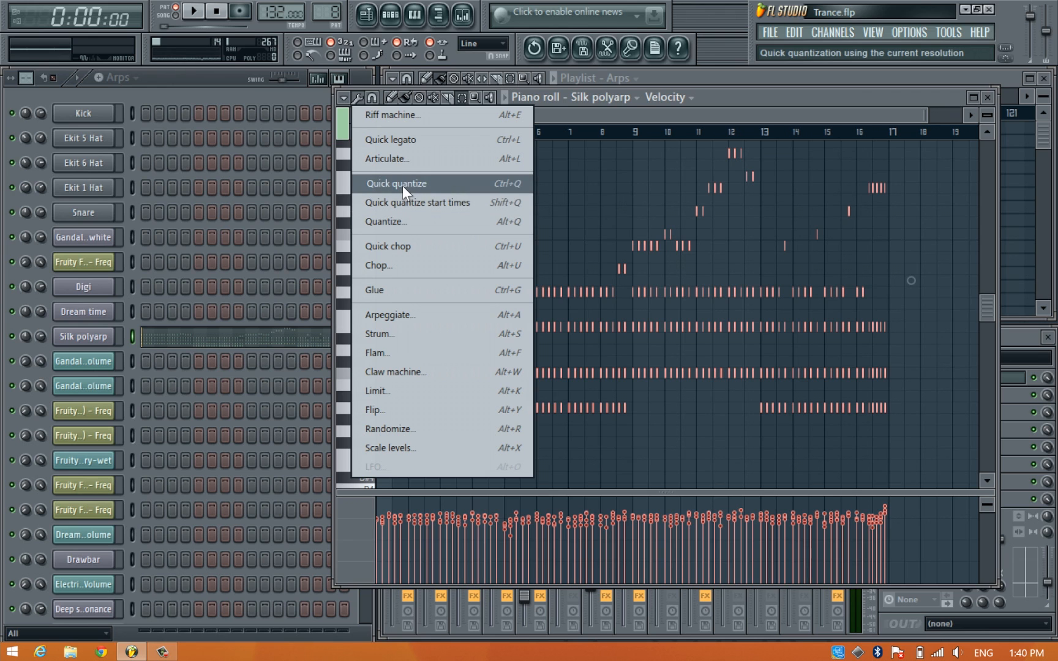
click(399, 221)
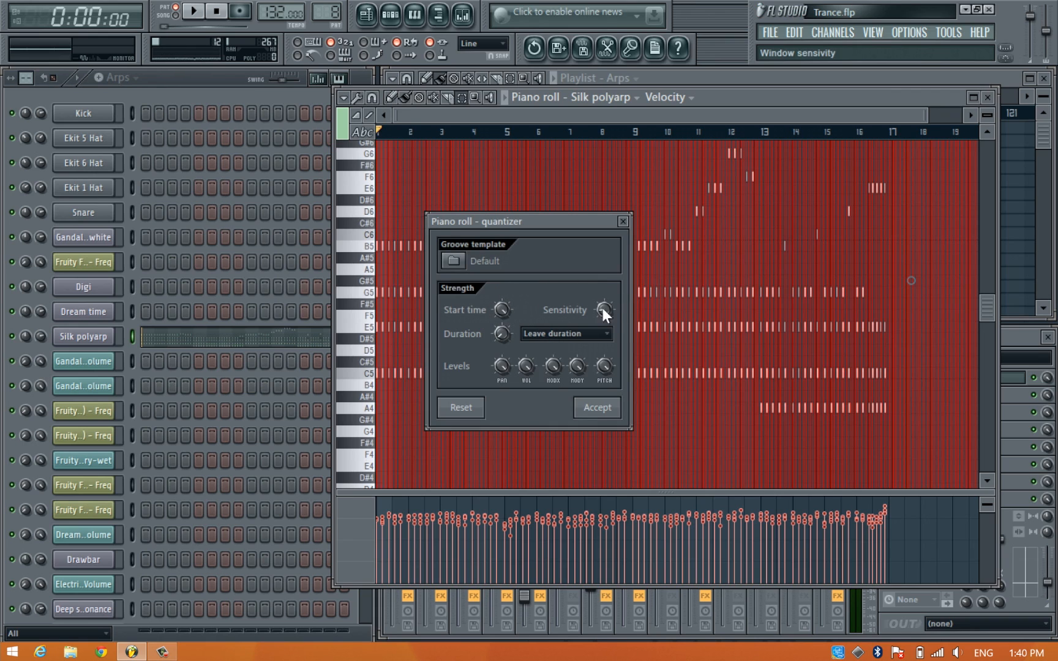
click(565, 334)
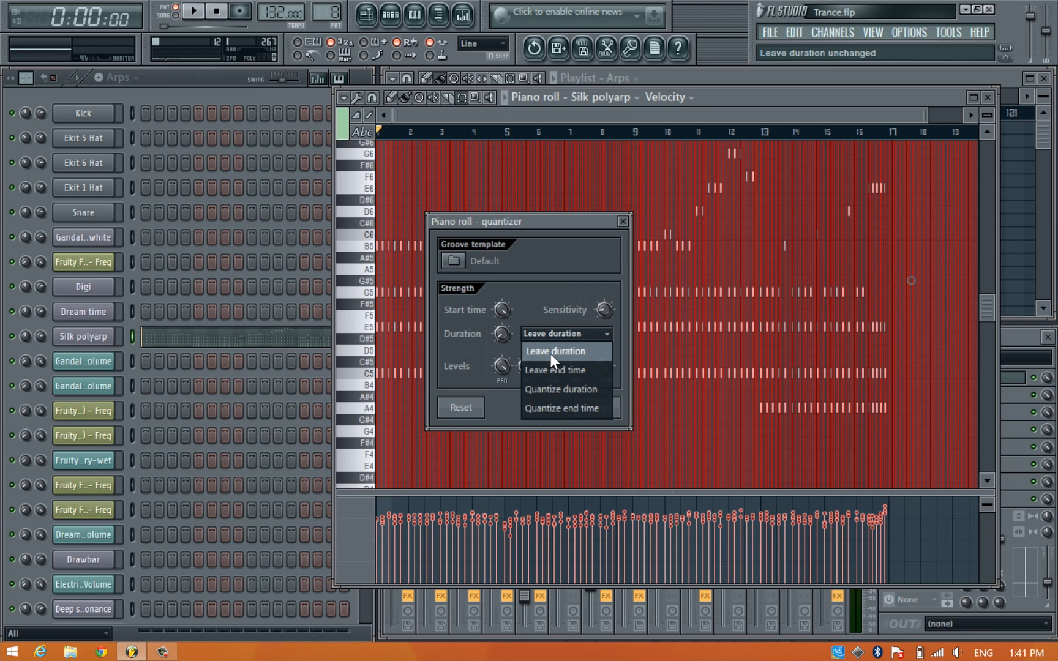
click(562, 302)
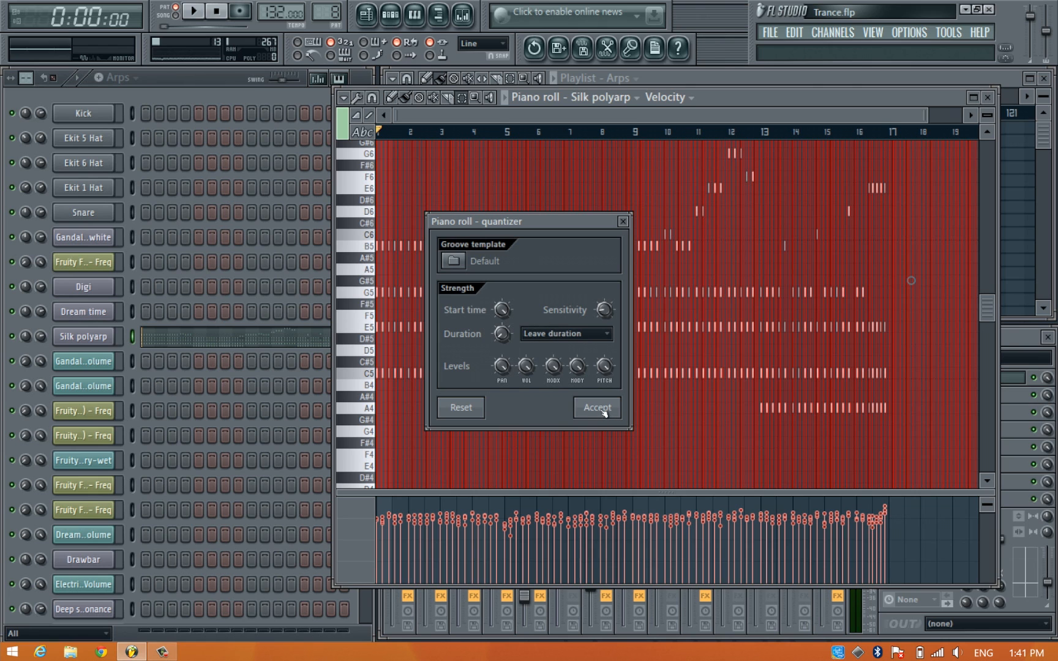
click(624, 222)
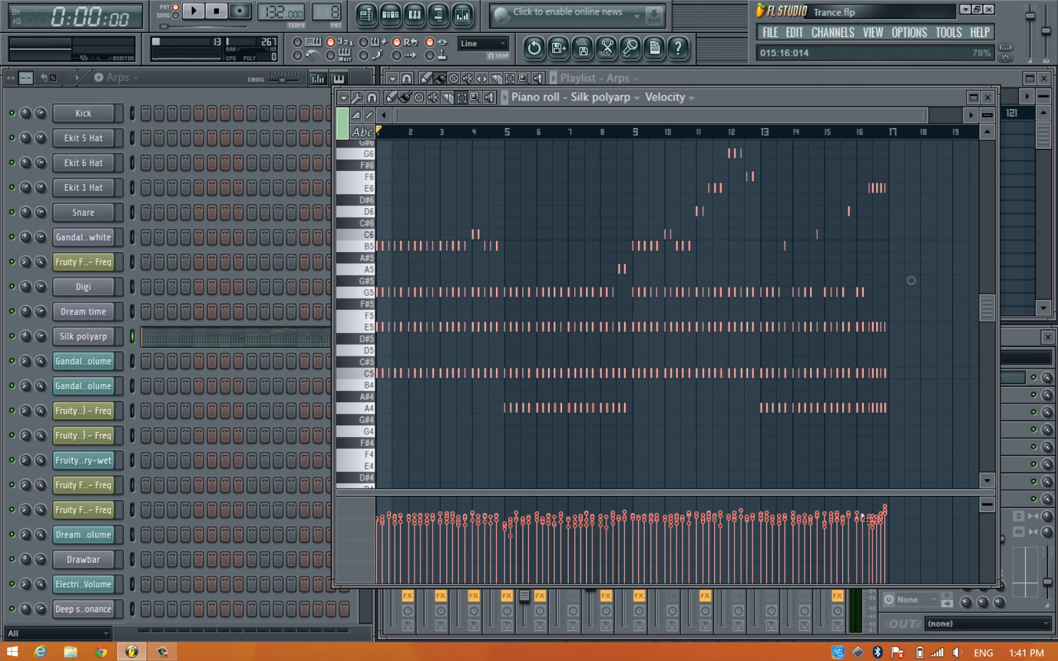
Deselect the notes, redraw the Silk polyarp velocities around bars 6 to 8 at a nearly even level and close the piano roll.
key(ctrl+d)
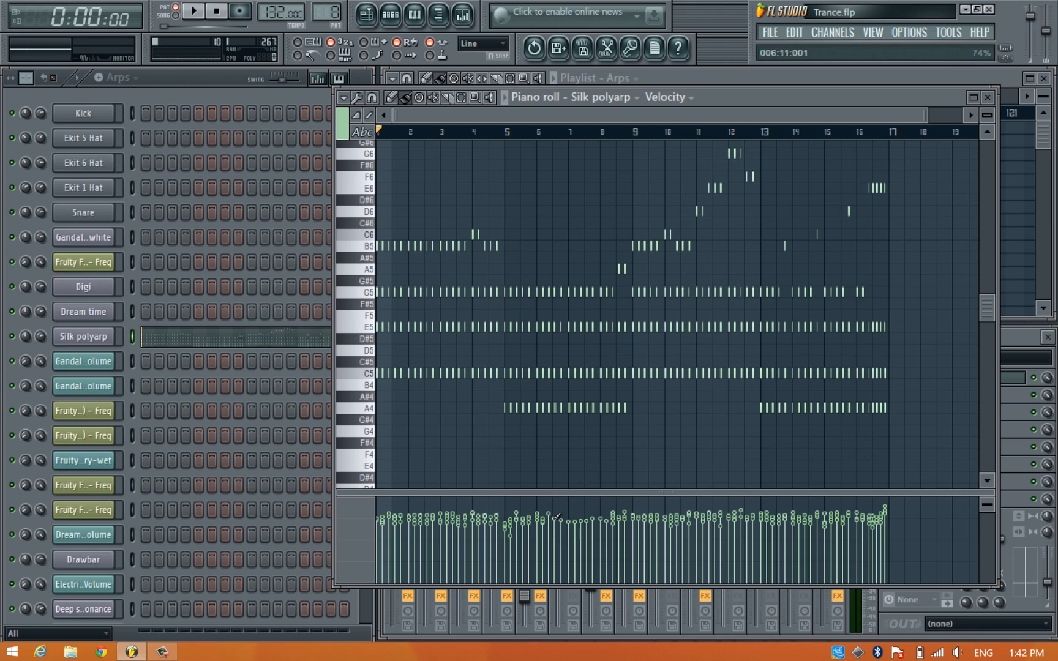
mouse_move(578, 516)
mouse_down()
mouse_move(616, 517)
mouse_move(559, 517)
mouse_move(568, 518)
mouse_up()
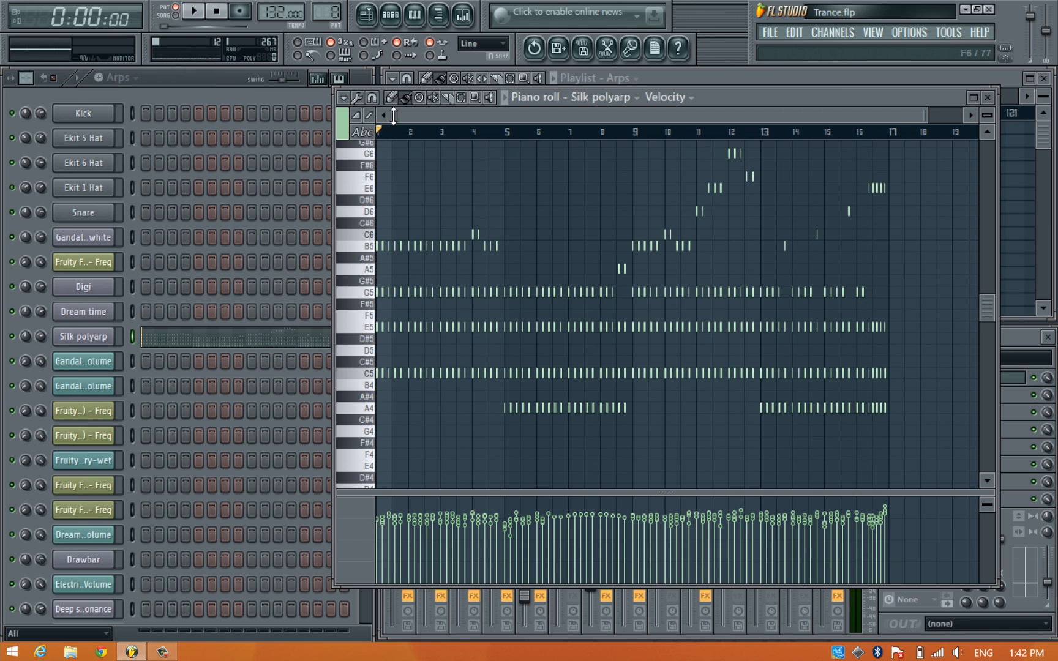
click(988, 98)
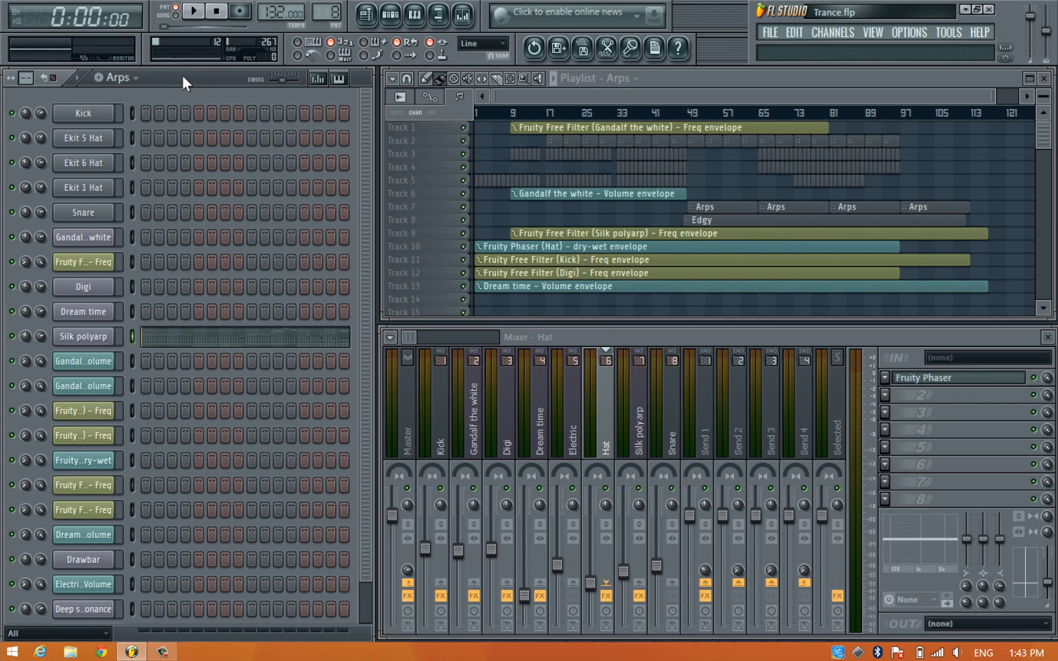
Examine the audio settings and the available output drivers, including ASIO4ALL v2, and close the settings without changing the driver.
click(910, 33)
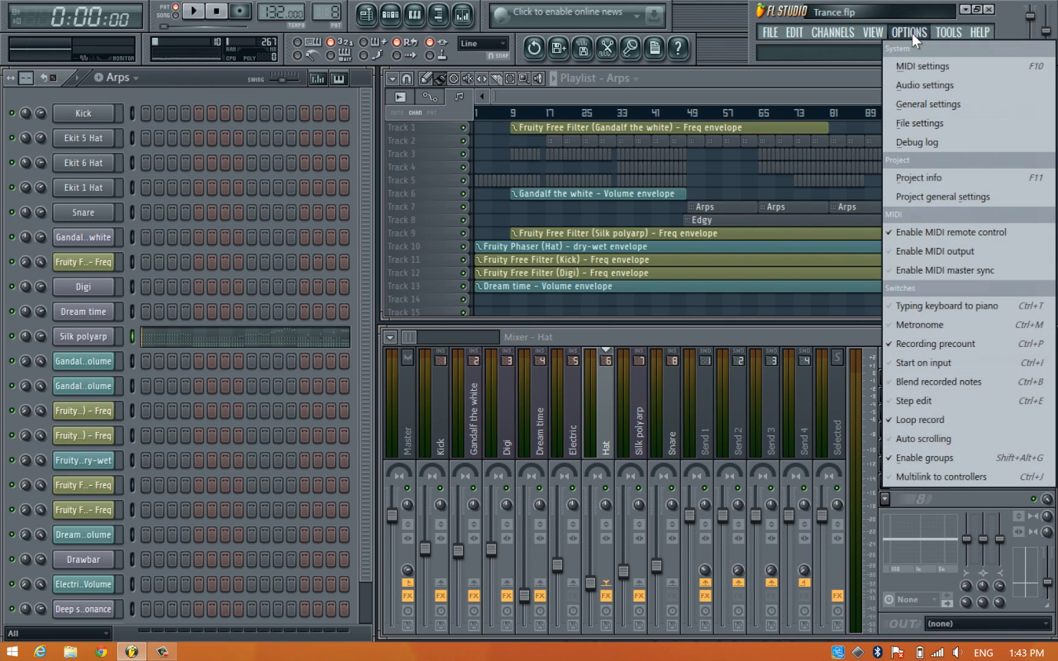
click(718, 47)
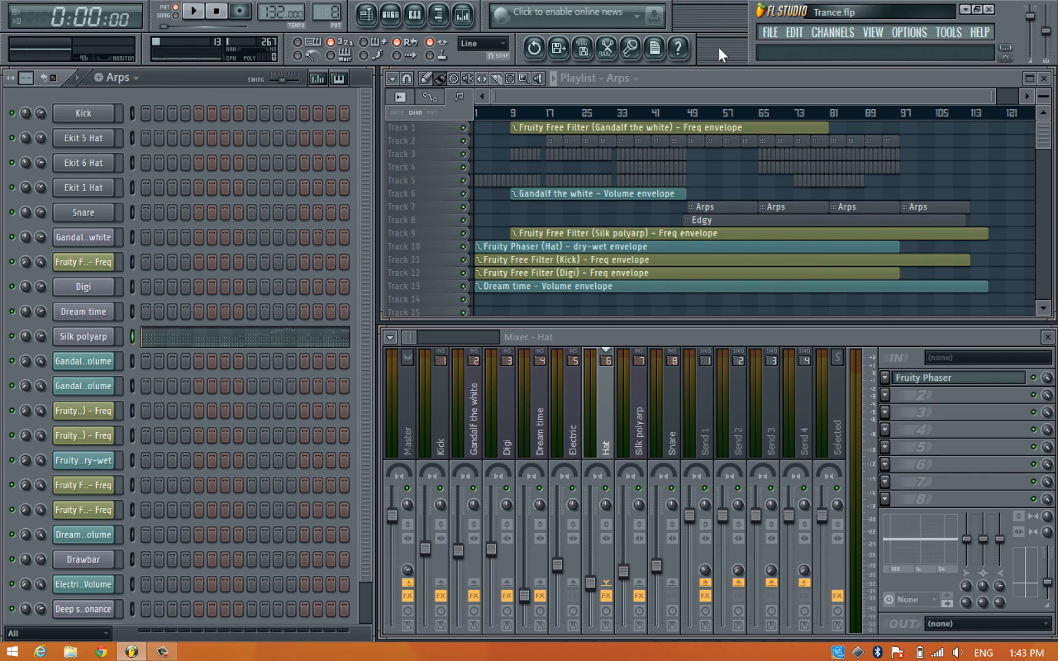
click(911, 33)
click(916, 86)
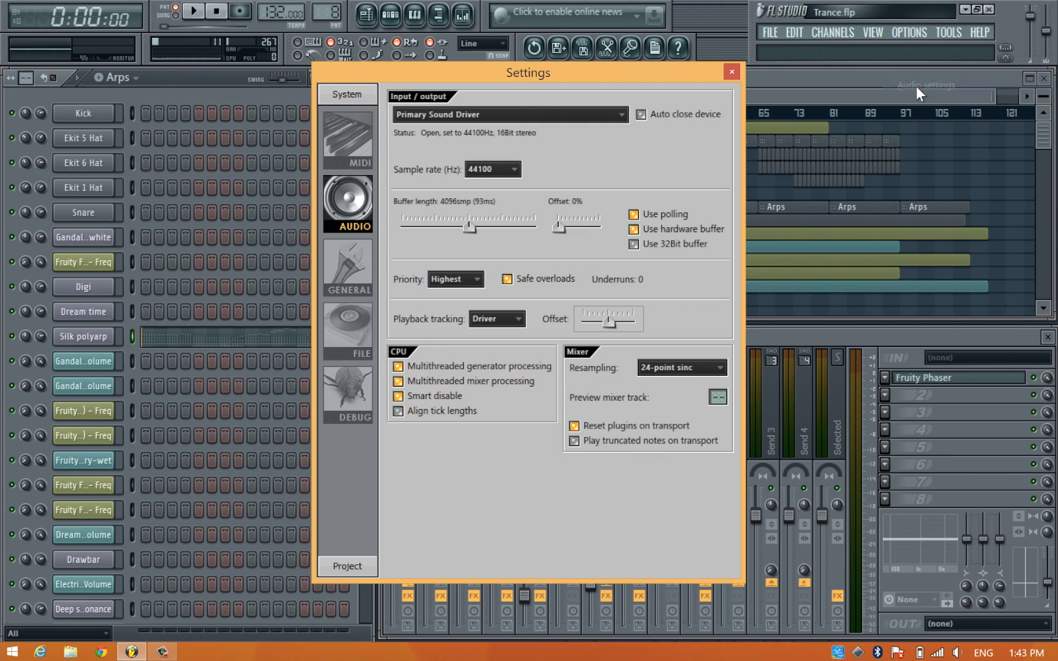
click(528, 114)
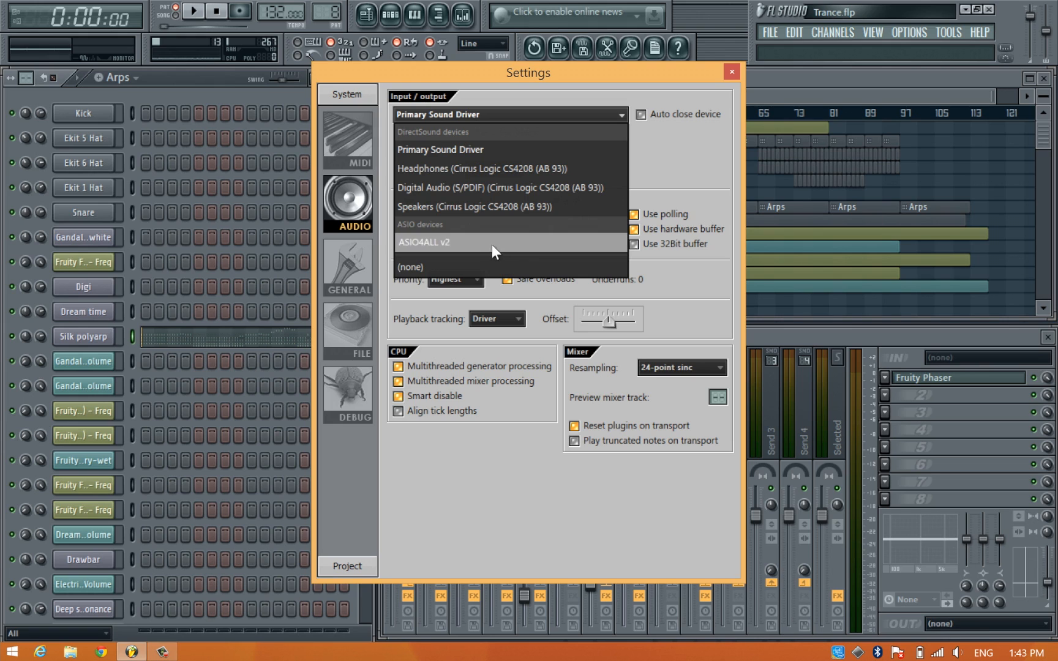
click(702, 195)
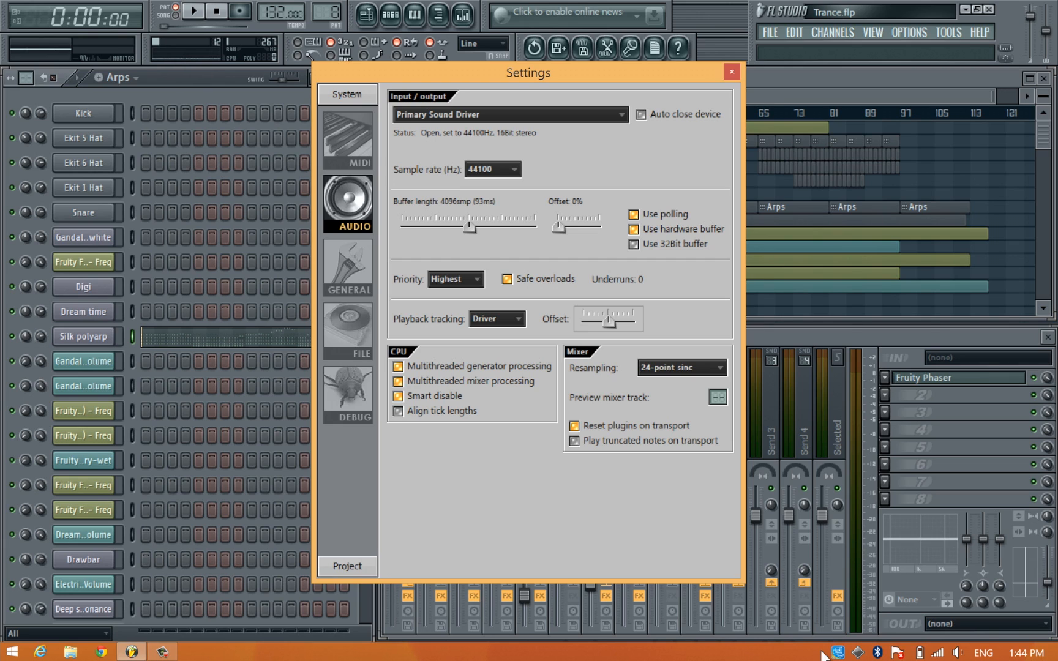
click(731, 73)
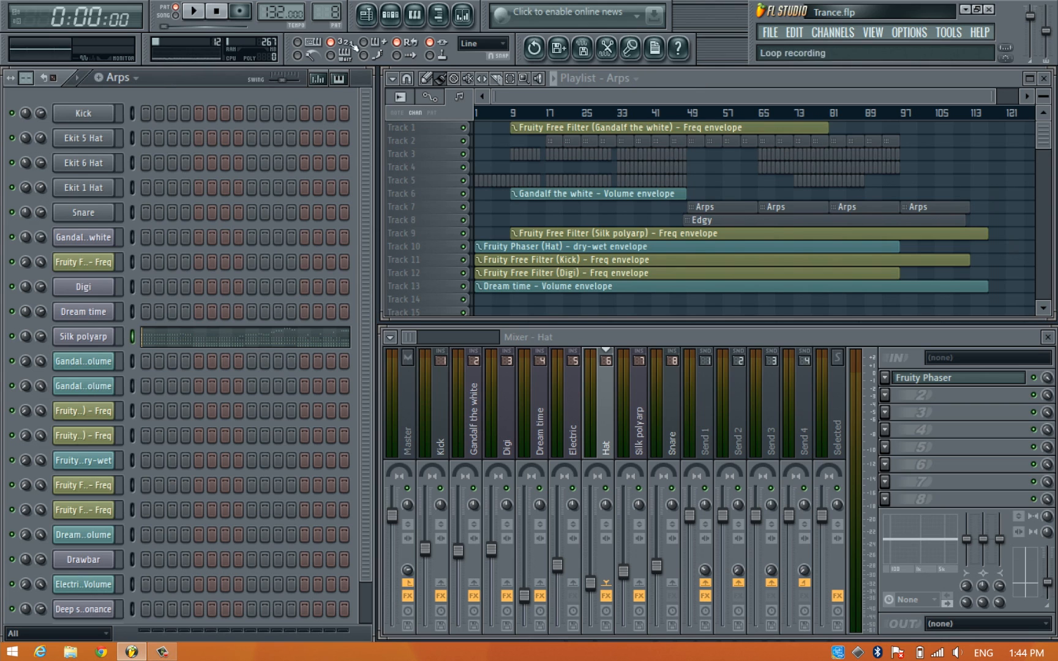
Switch playback to song mode and play the Trance project from the start.
click(176, 17)
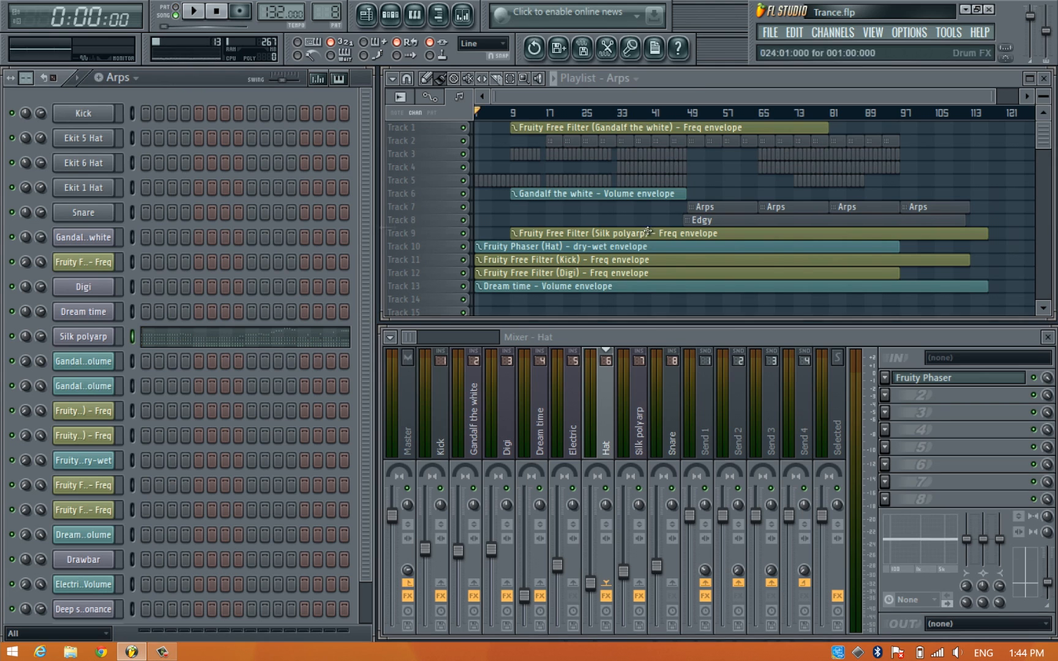
click(382, 229)
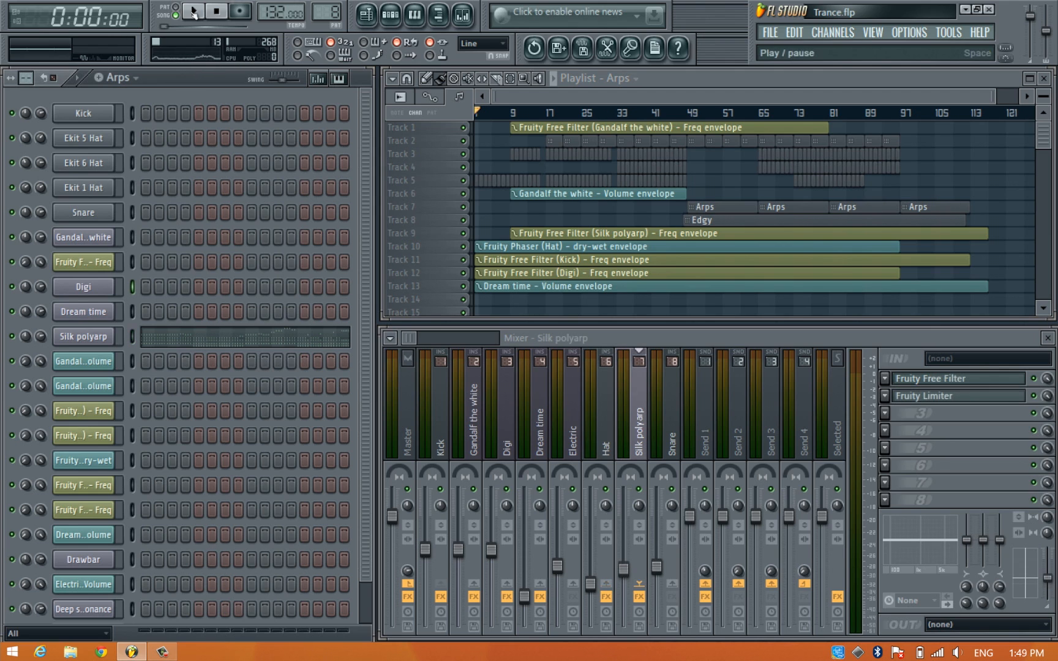
click(194, 13)
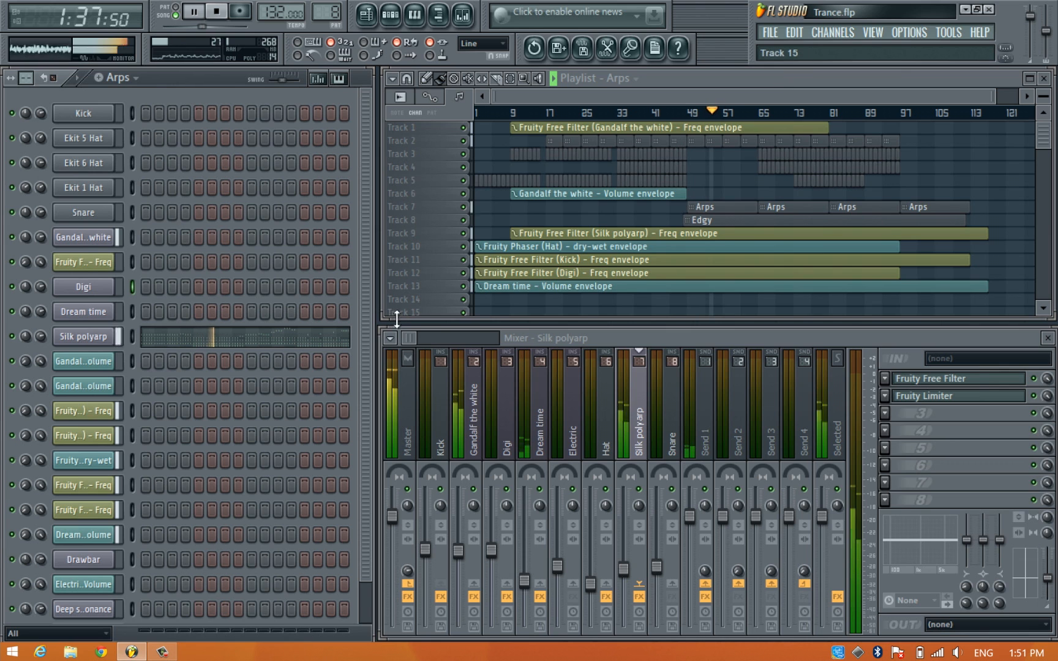
Enlarge the Playlist window and increase its track height while the song plays, and stop playback.
drag(385, 319, 102, 576)
drag(1043, 97, 36, 81)
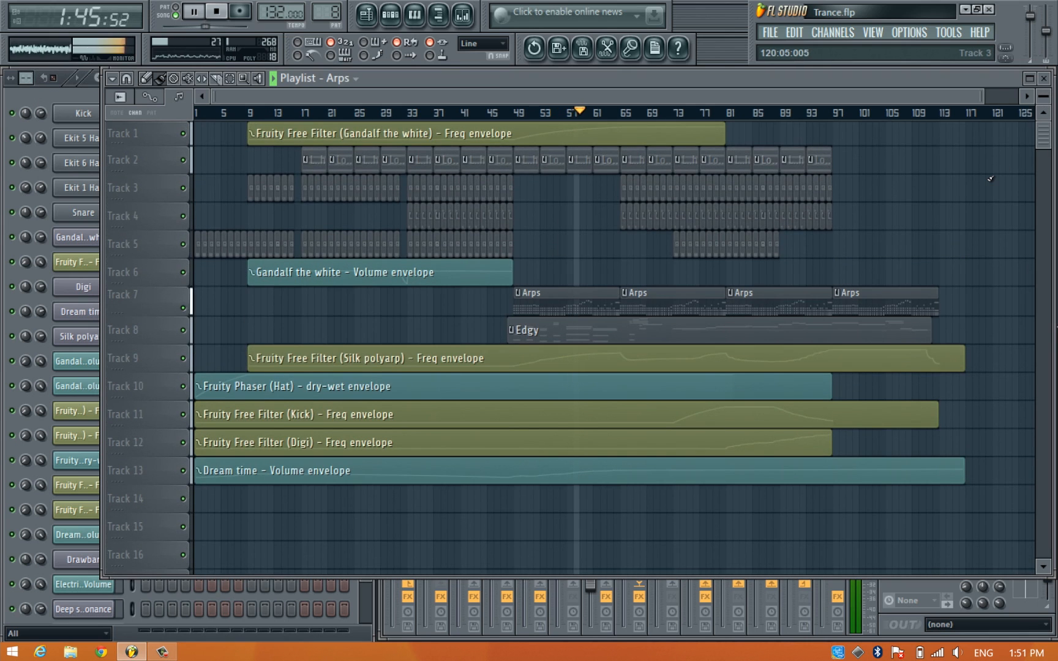
drag(1043, 97, 41, 85)
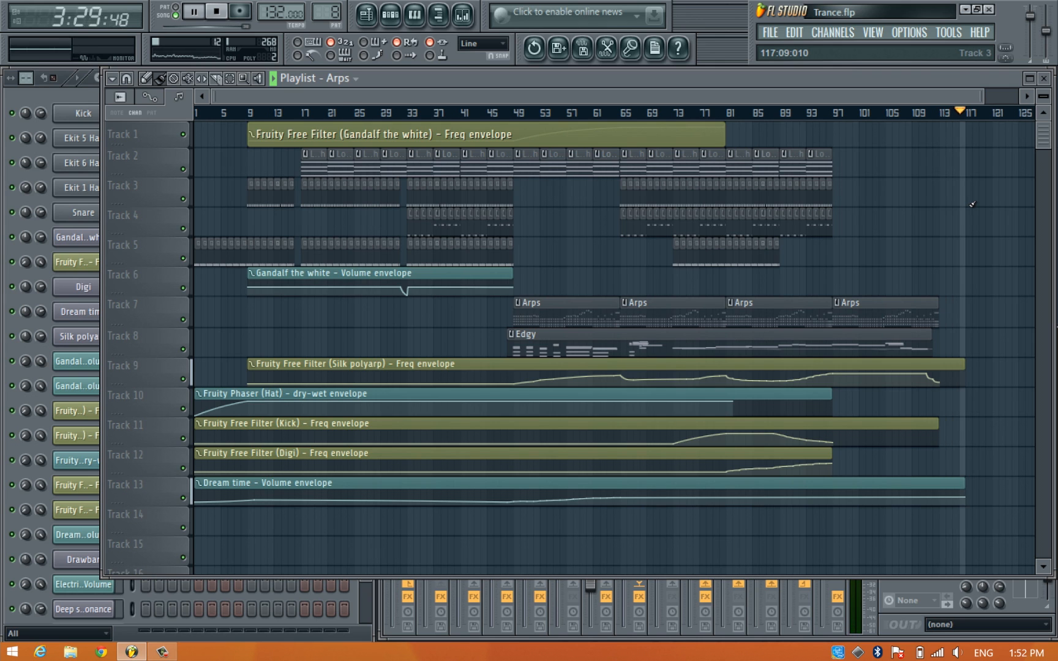
key(space)
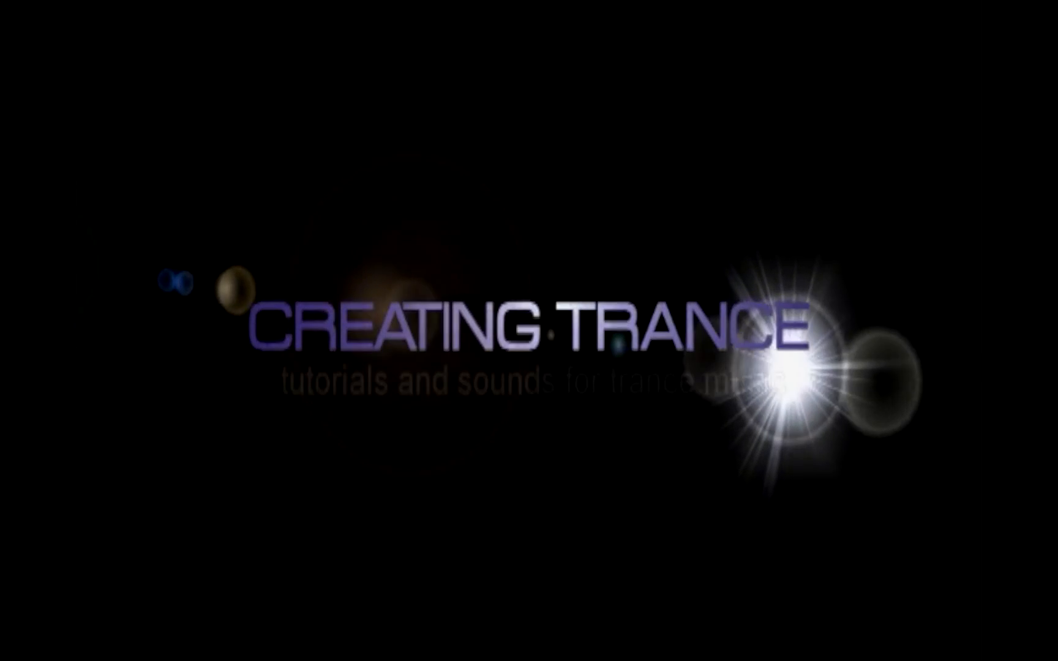